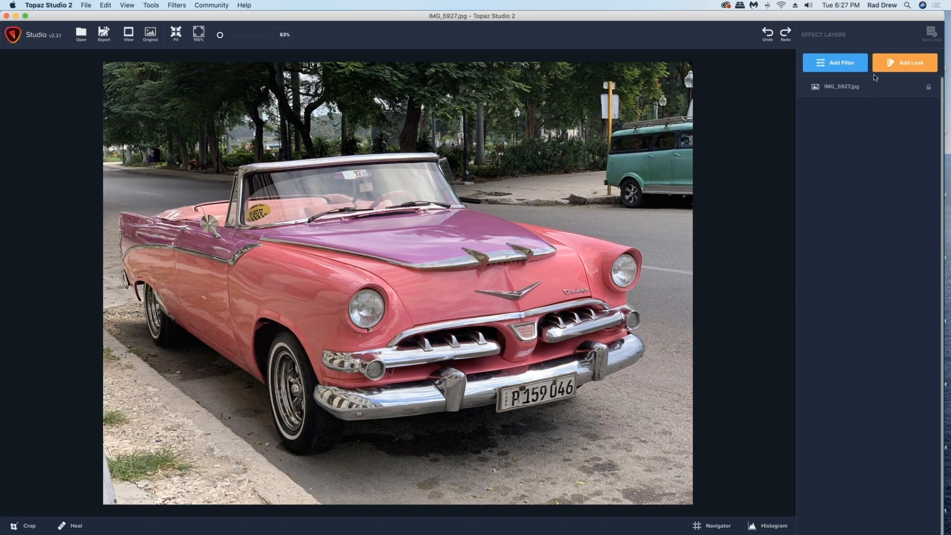
Step: Open the car photo in the Mask AI plugin from the full filter list
left_click(838, 67)
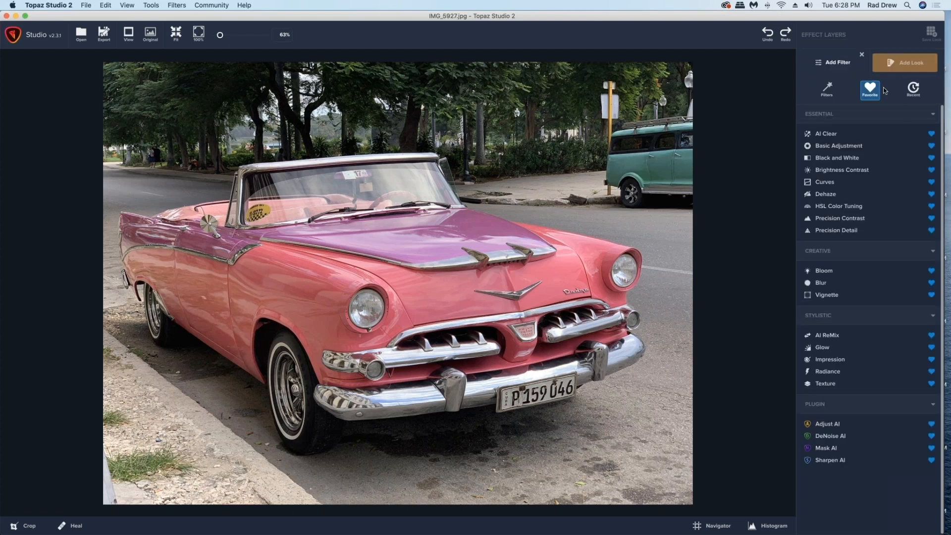
left_click(827, 90)
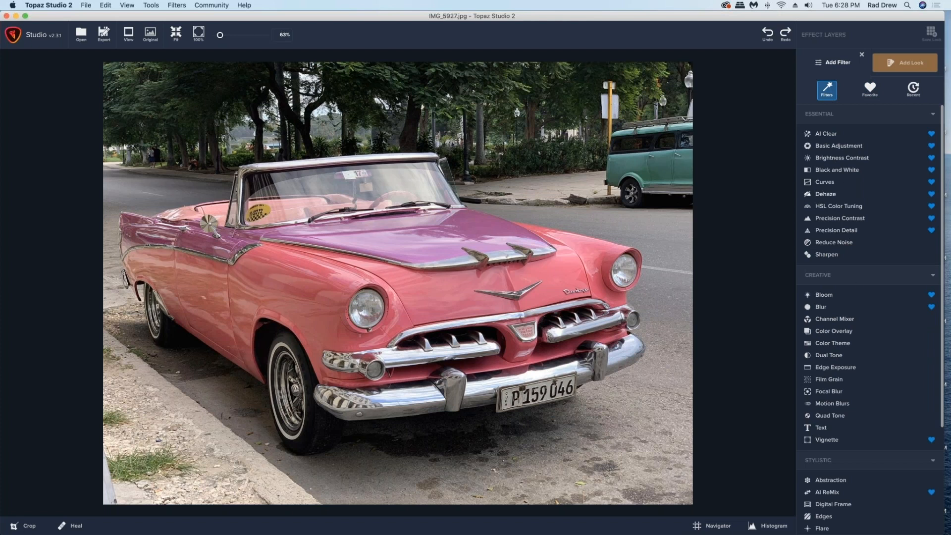
scroll(858, 444, "down", 3)
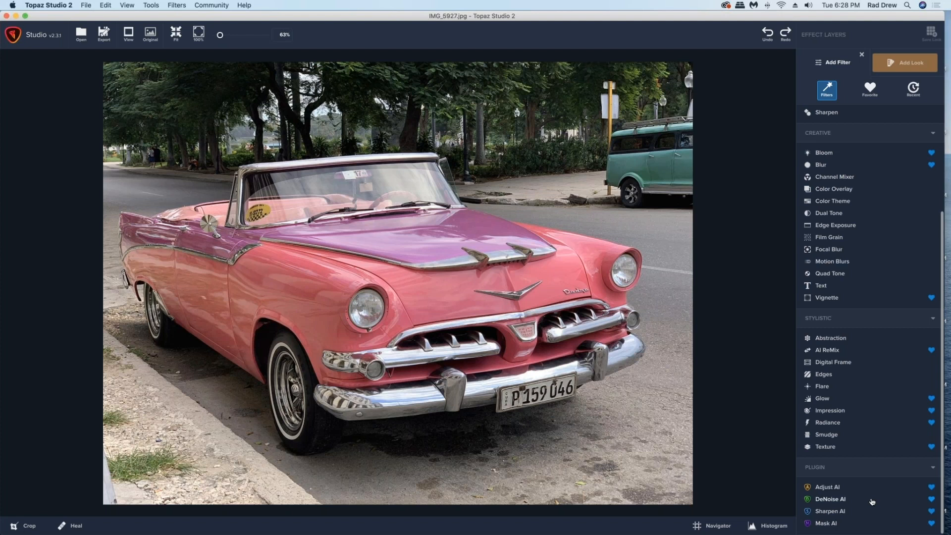
left_click(826, 524)
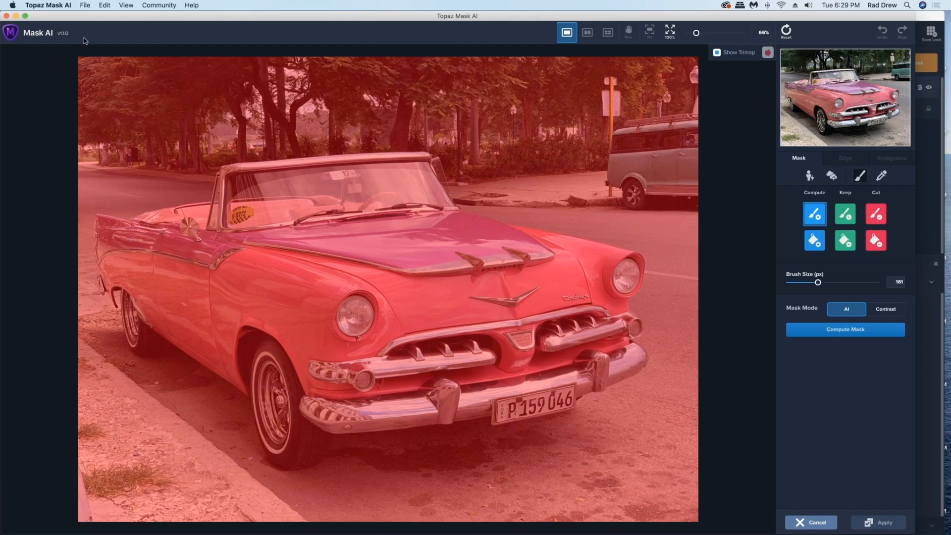
Step: Review the trimap opacity and default trimap color in the Mask AI preferences
left_click(42, 6)
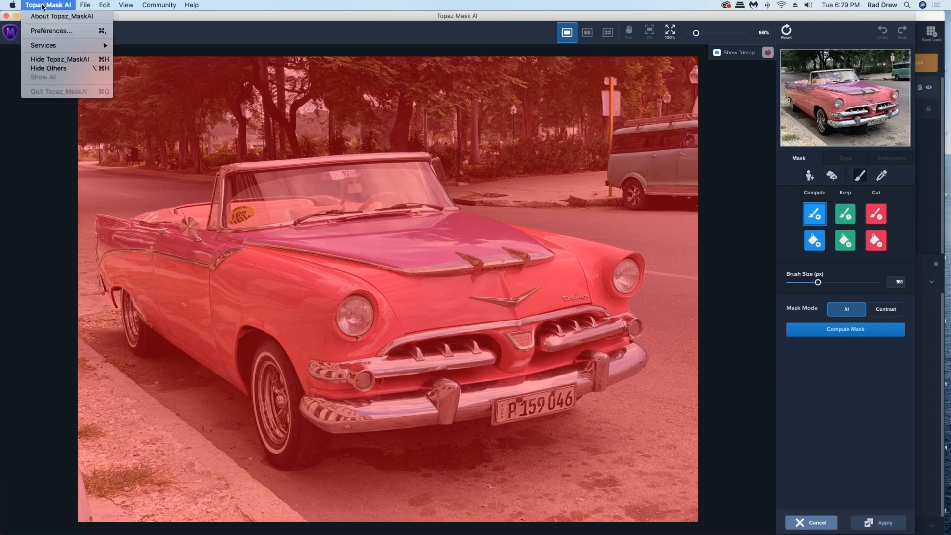
left_click(46, 32)
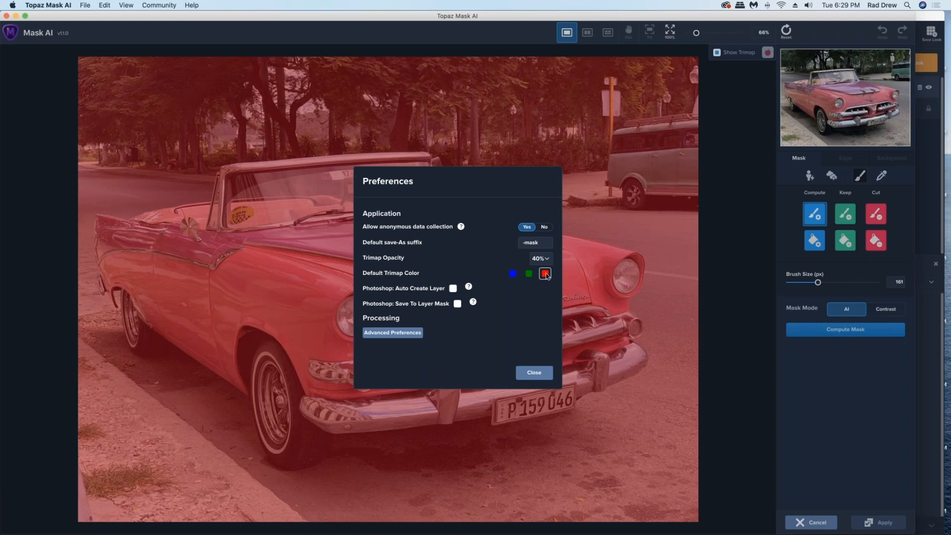
left_click(532, 375)
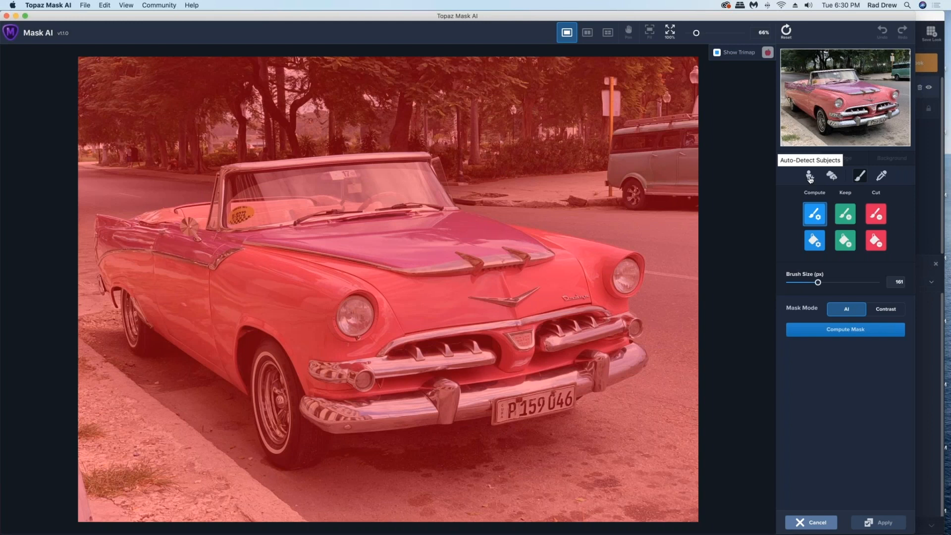
Step: Auto-detect the subjects and mark the green van in the background as cut with a 348 px brush
left_click(810, 177)
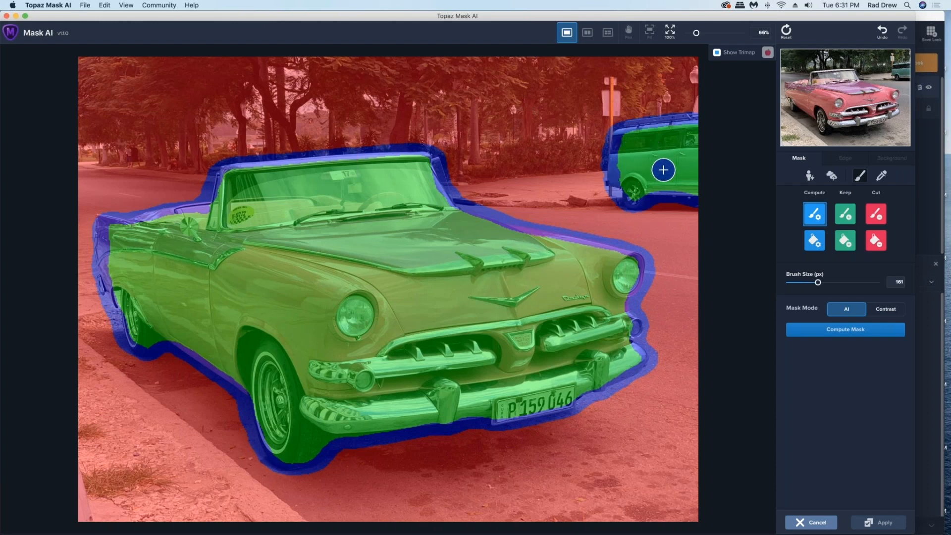
left_click(877, 215)
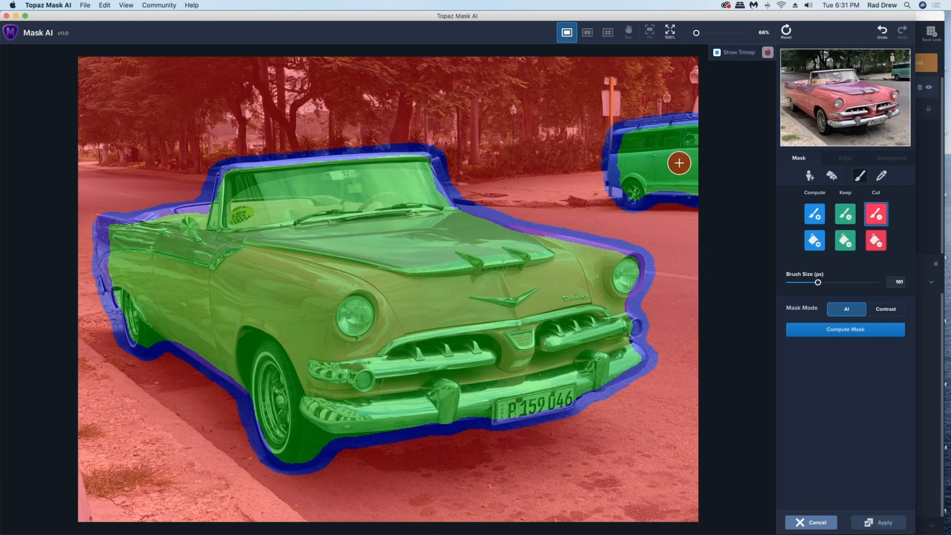
left_click_drag(819, 283, 850, 283)
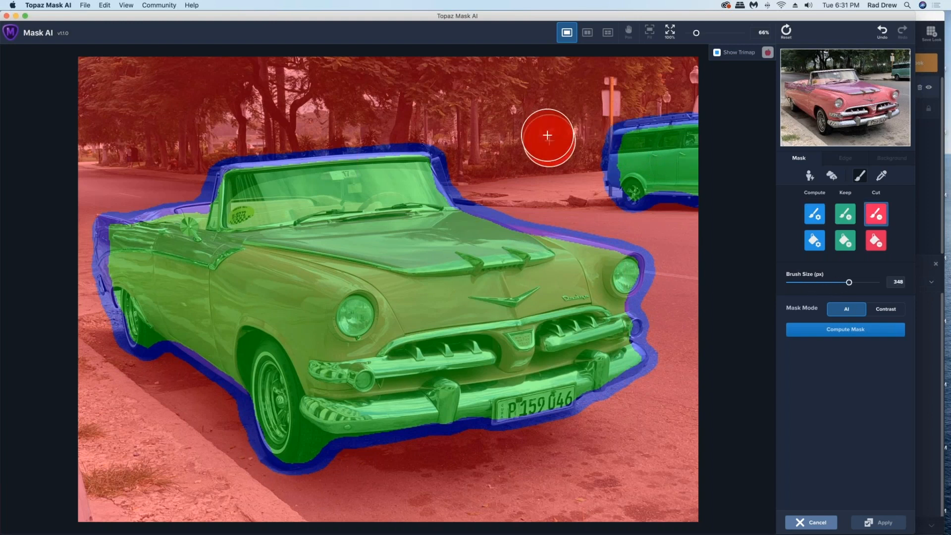
mouse_move(560, 132)
left_mouse_down()
mouse_move(685, 126)
mouse_move(687, 190)
mouse_move(600, 178)
mouse_move(647, 159)
left_mouse_up()
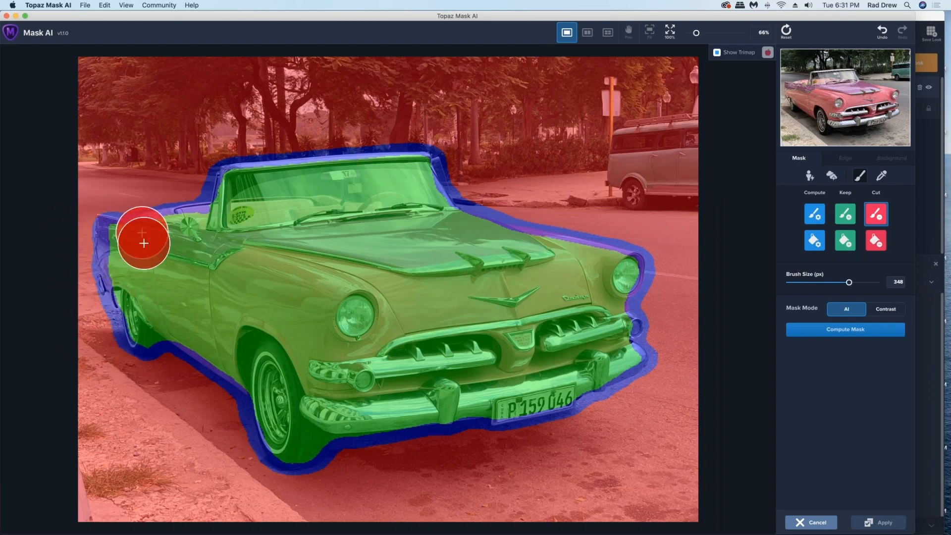
Step: Extend the compute area around the car's rear fin and wheel with a 185 px brush and compute the mask in AI mode
left_click(816, 216)
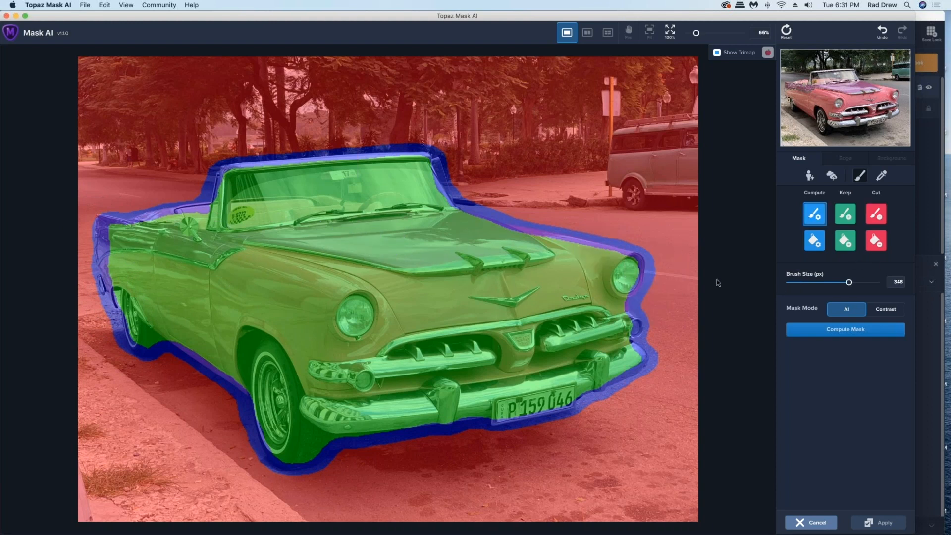
left_click_drag(850, 282, 821, 282)
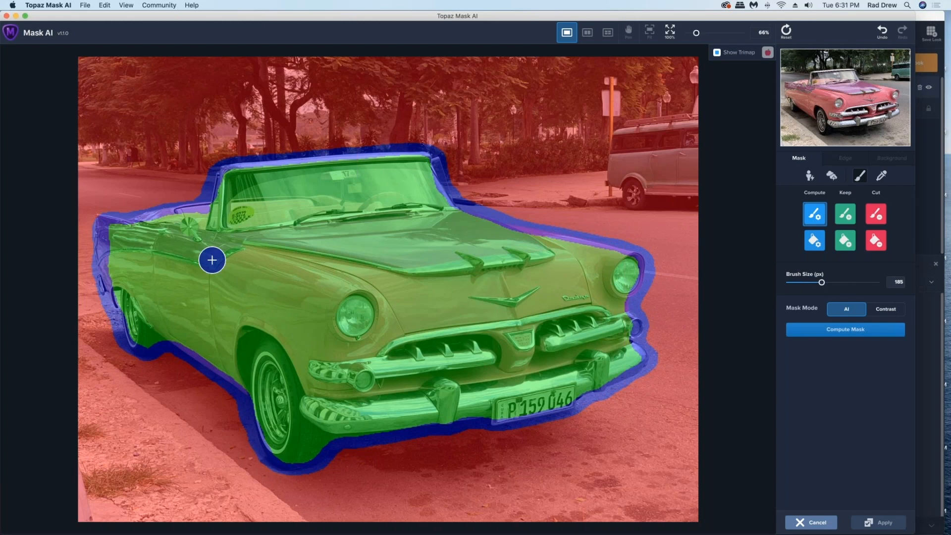
mouse_move(118, 216)
left_mouse_down()
mouse_move(97, 214)
mouse_move(94, 243)
mouse_move(104, 304)
mouse_move(99, 295)
mouse_move(115, 300)
mouse_move(117, 336)
mouse_move(108, 346)
left_mouse_up()
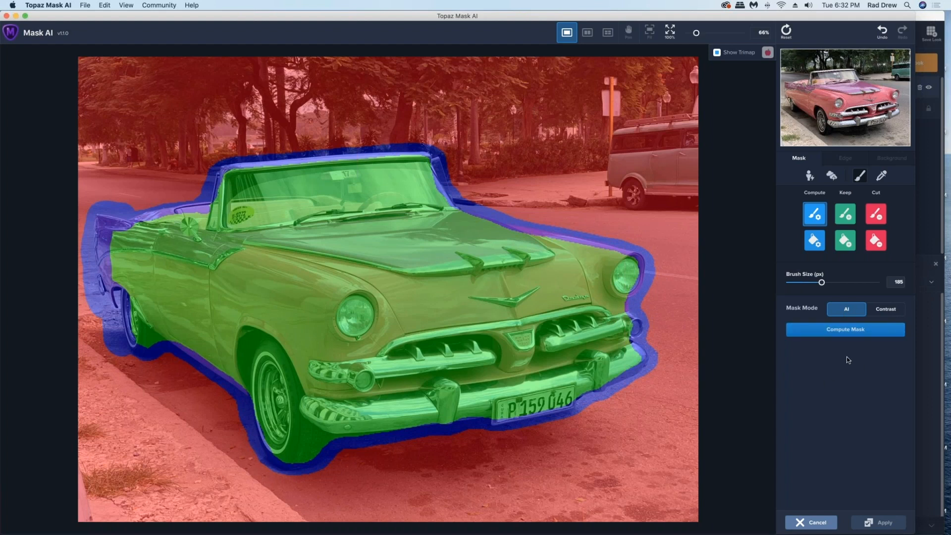
left_click(848, 331)
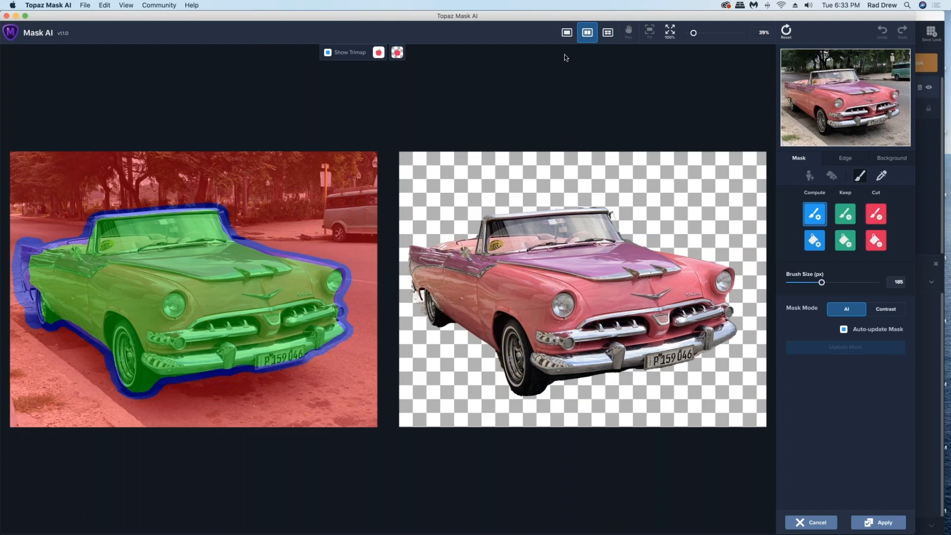
Step: Compare the mask results in the four-pane view and display only the cutout in the single view
left_click(609, 33)
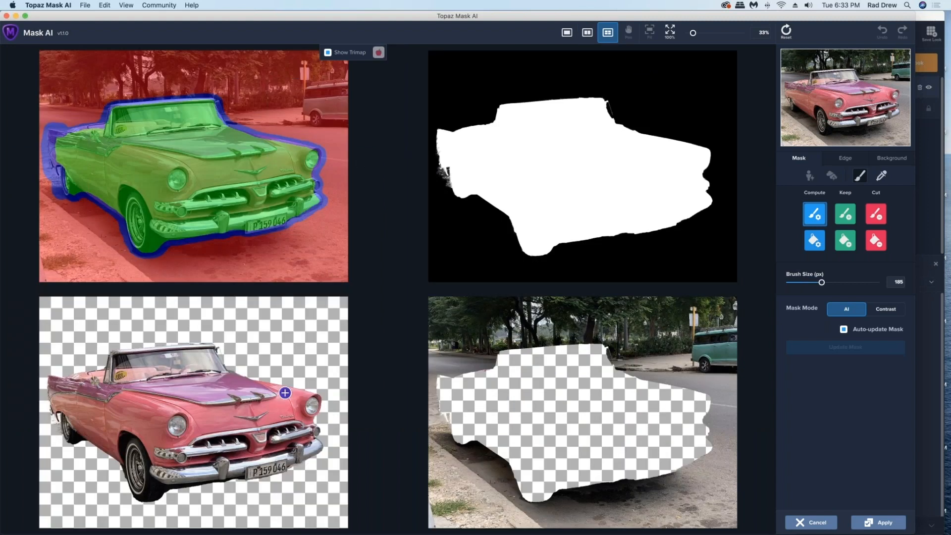
left_click(566, 34)
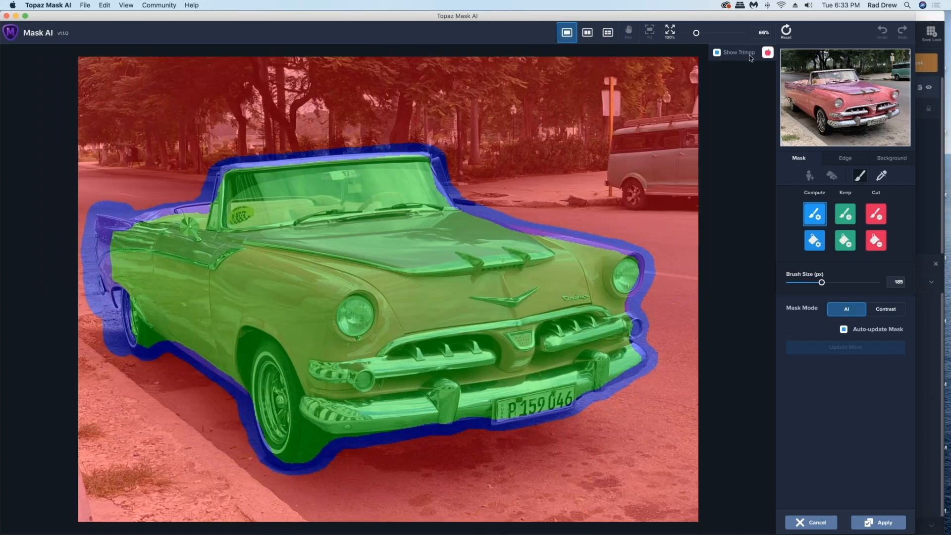
left_click(768, 52)
left_click(782, 75)
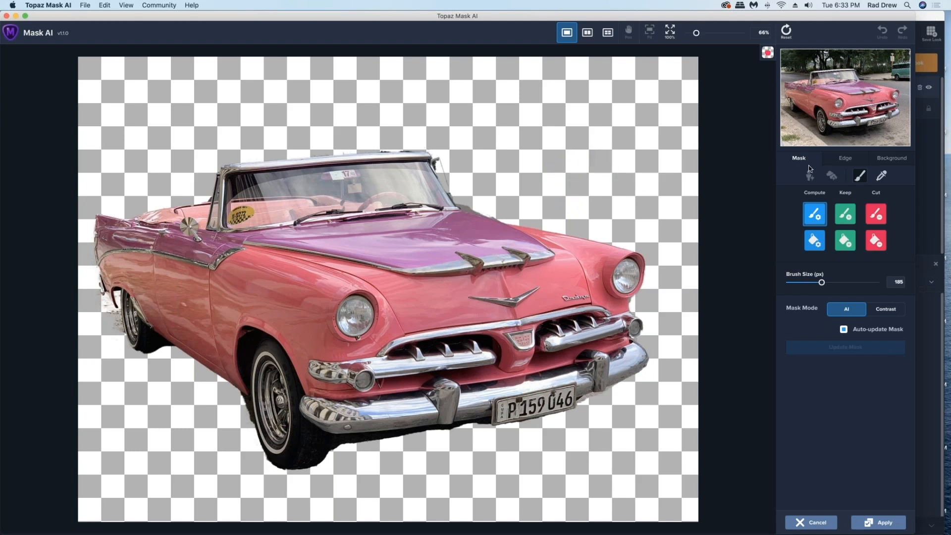
Step: Try a solid color background behind the car, first cyan and finally light green
left_click(893, 159)
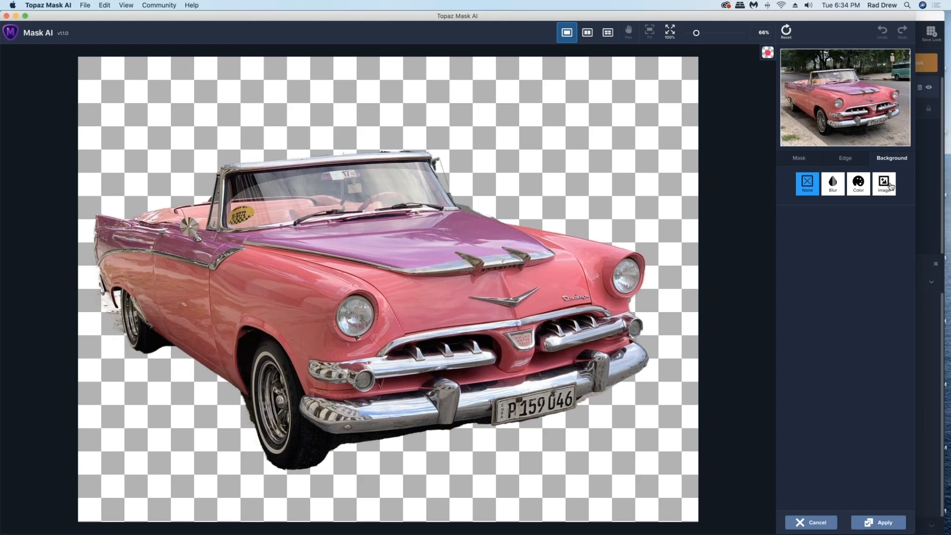
left_click(859, 188)
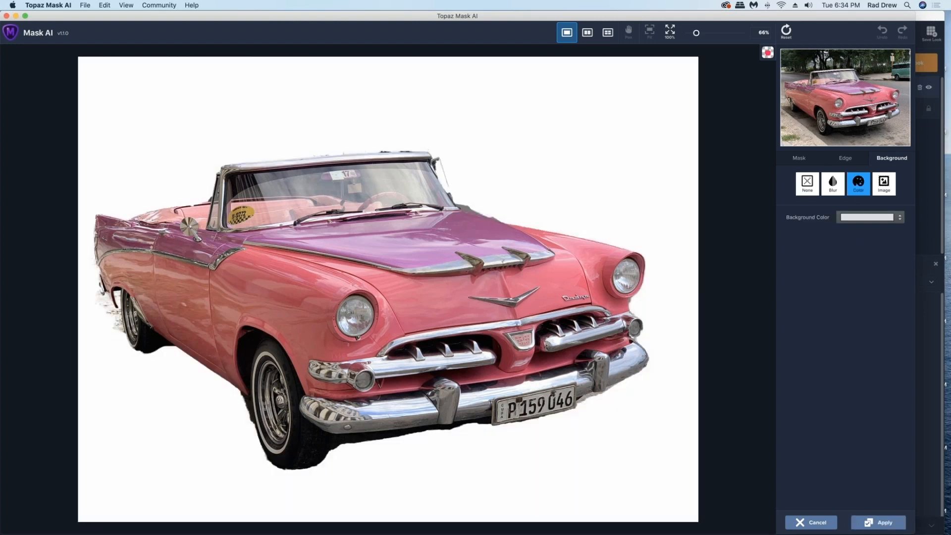
left_click(882, 219)
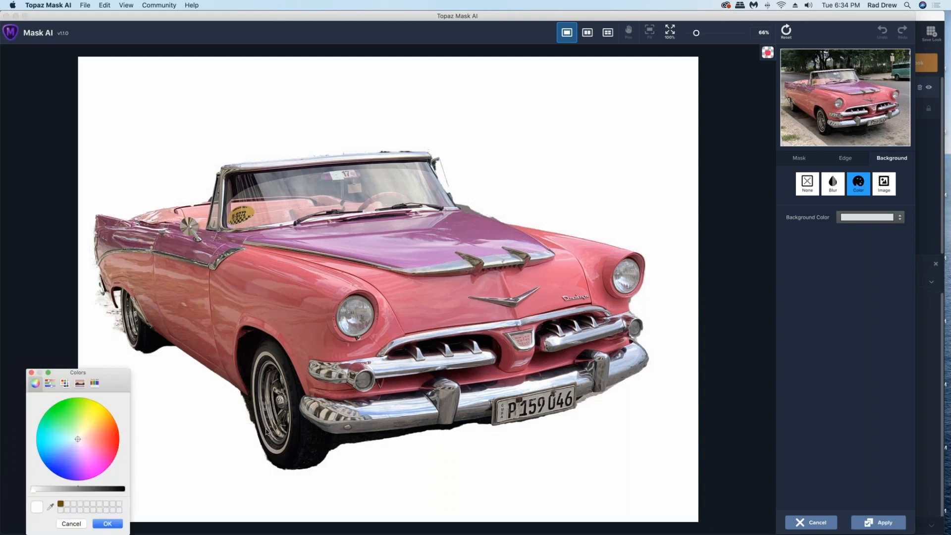
left_click(66, 440)
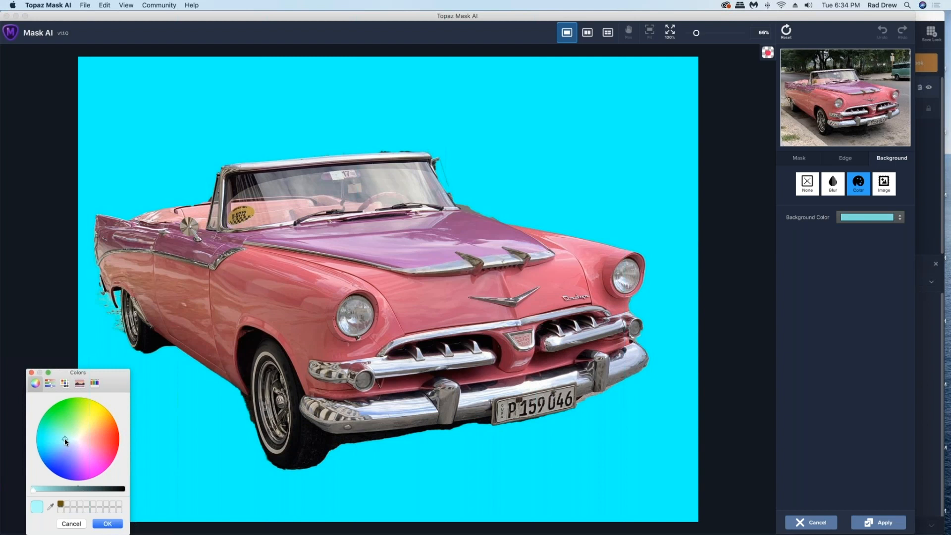
mouse_move(66, 441)
left_mouse_down()
mouse_move(83, 440)
mouse_move(75, 431)
left_mouse_up()
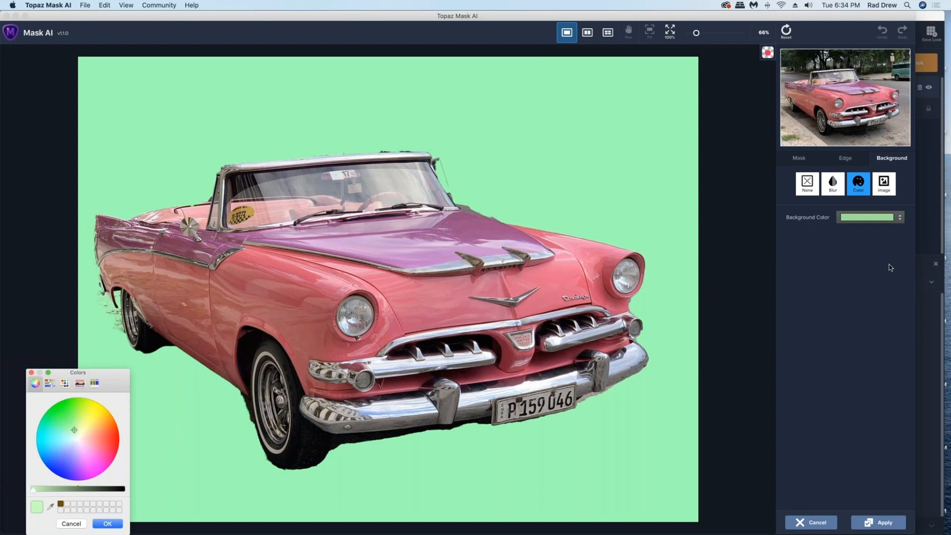
left_click(834, 183)
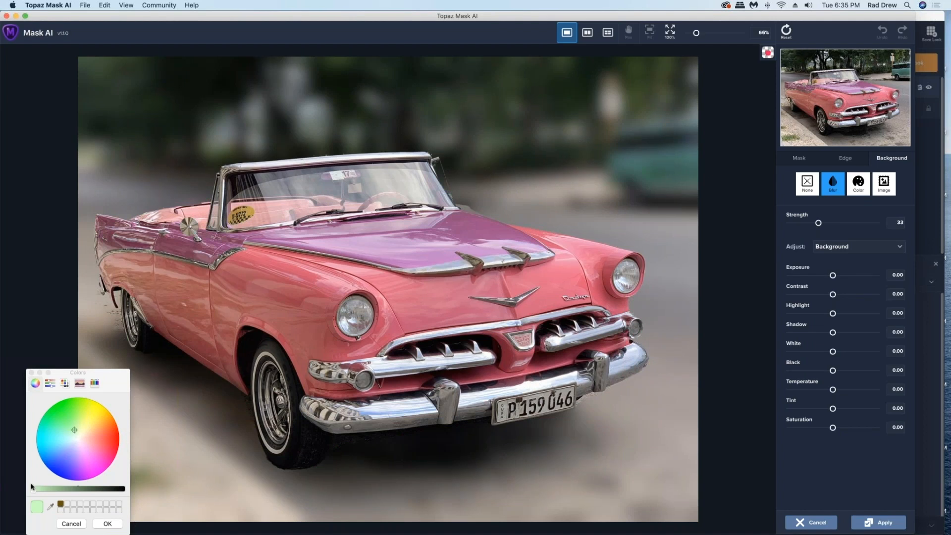
left_click(107, 524)
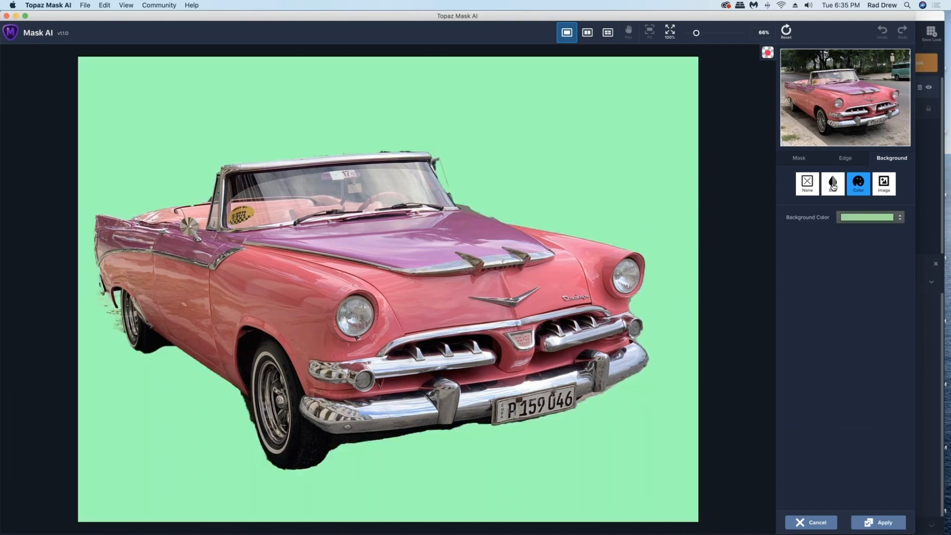
Step: Blur the background behind the car with a strength of 100
left_click(833, 185)
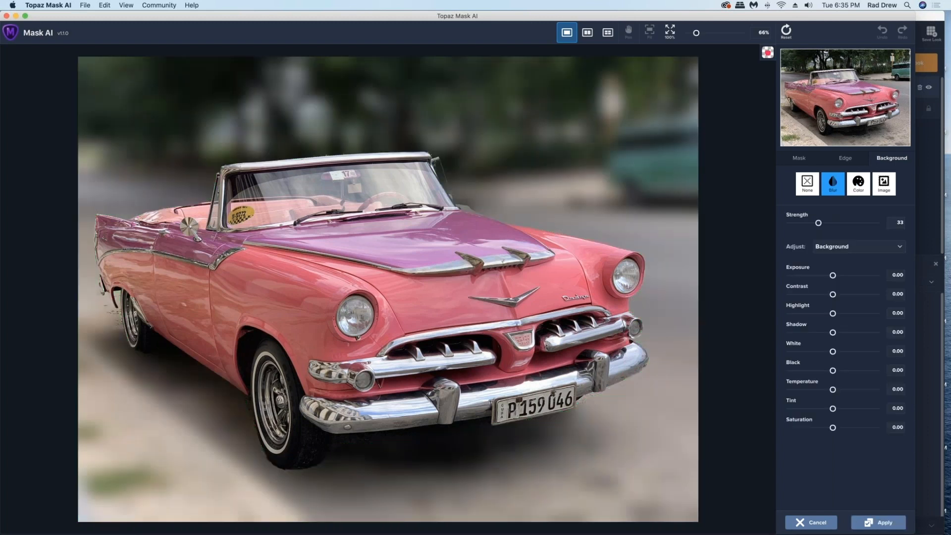
left_click_drag(819, 224, 850, 232)
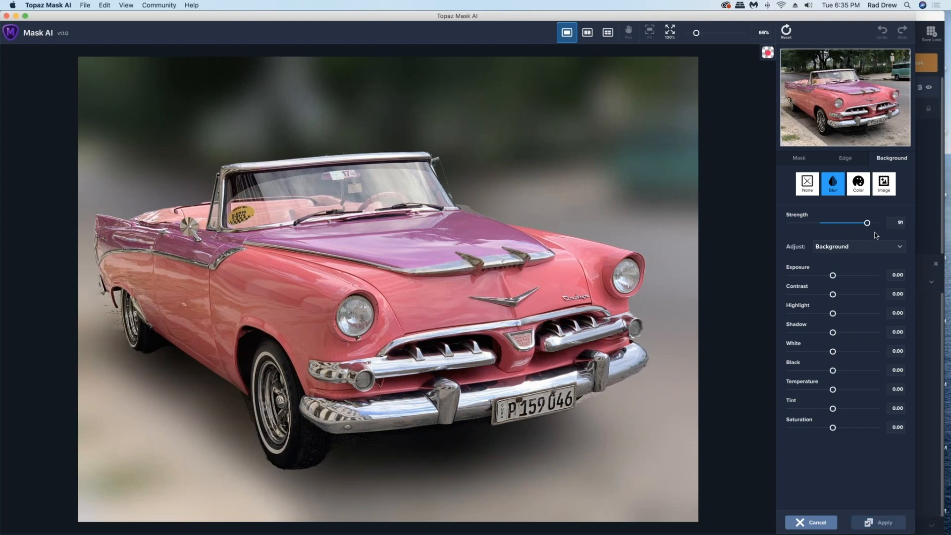
left_click_drag(852, 232, 892, 236)
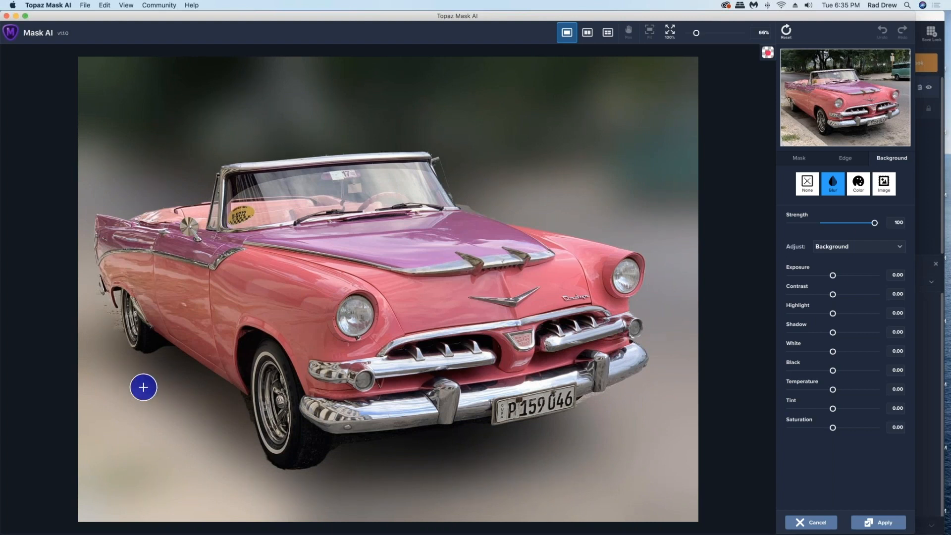
Step: Inspect the cutout's edges around the rear wheel and windshield up close and return to the mask brush settings
scroll(133, 351, "up", 2)
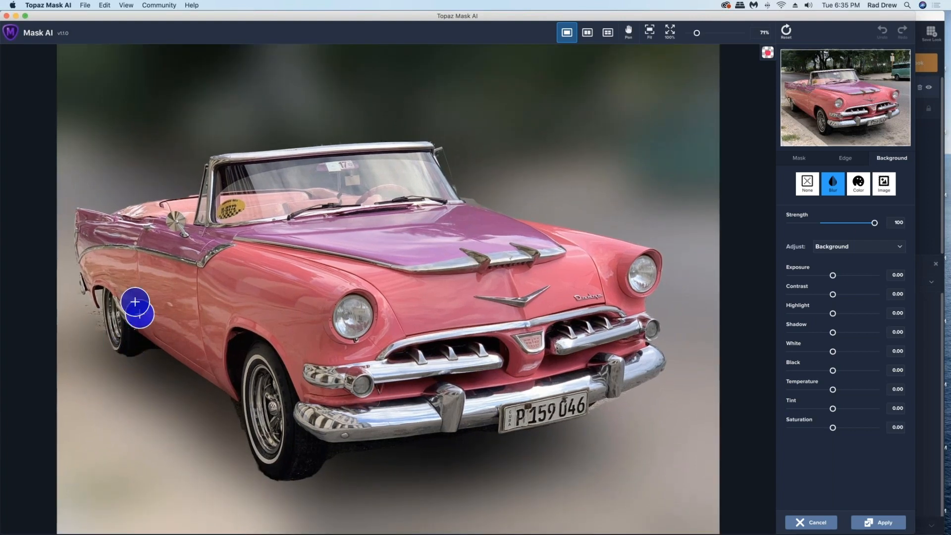
scroll(60, 264, "up", 4)
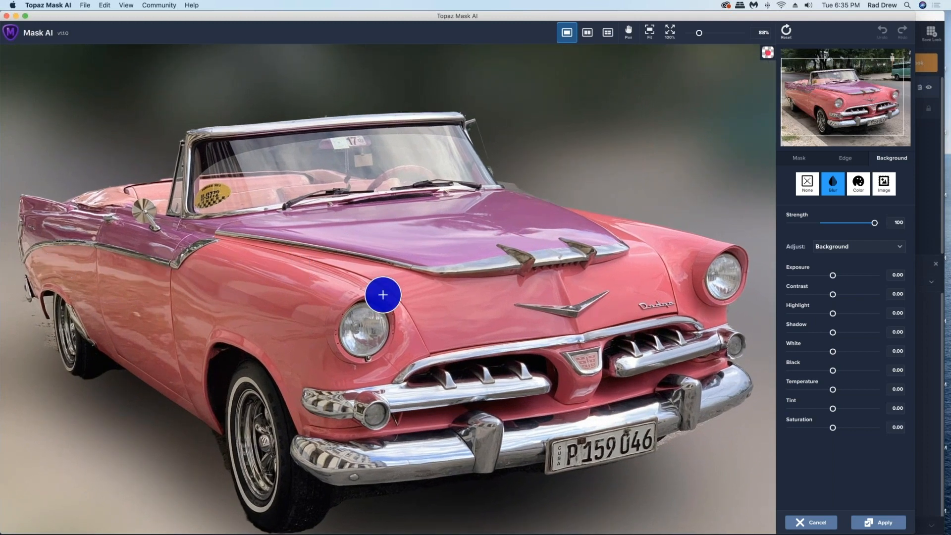
scroll(383, 295, "down", 4)
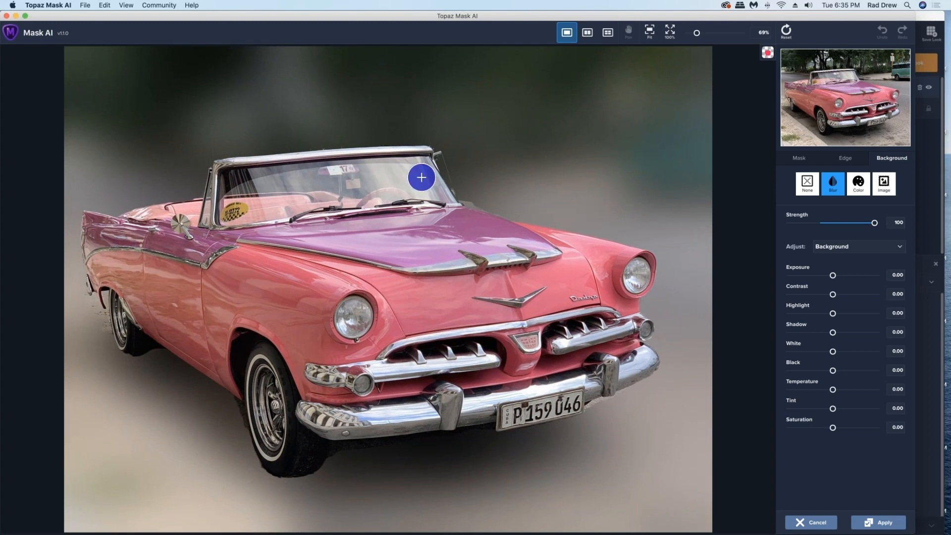
scroll(127, 291, "up", 5)
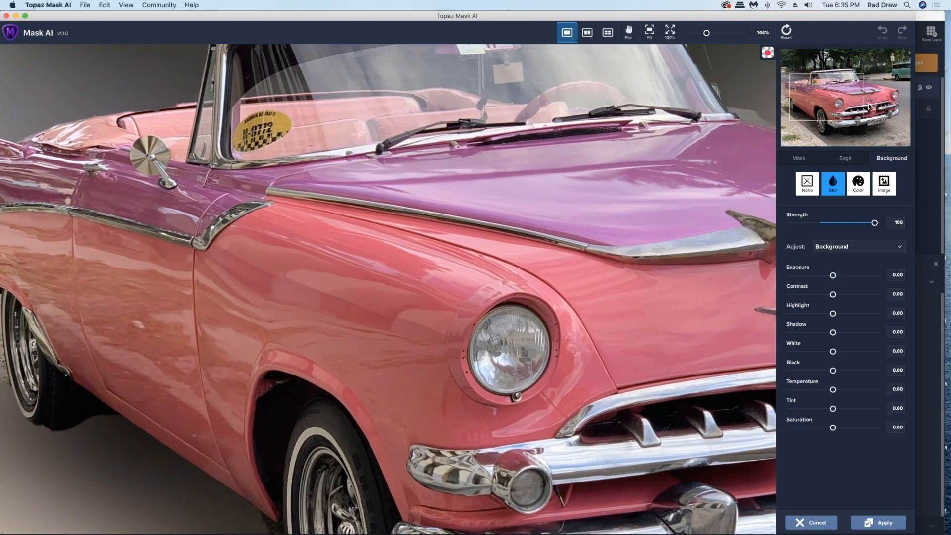
mouse_move(818, 100)
left_mouse_down()
mouse_move(808, 99)
mouse_move(866, 94)
mouse_move(835, 72)
mouse_move(811, 85)
left_mouse_up()
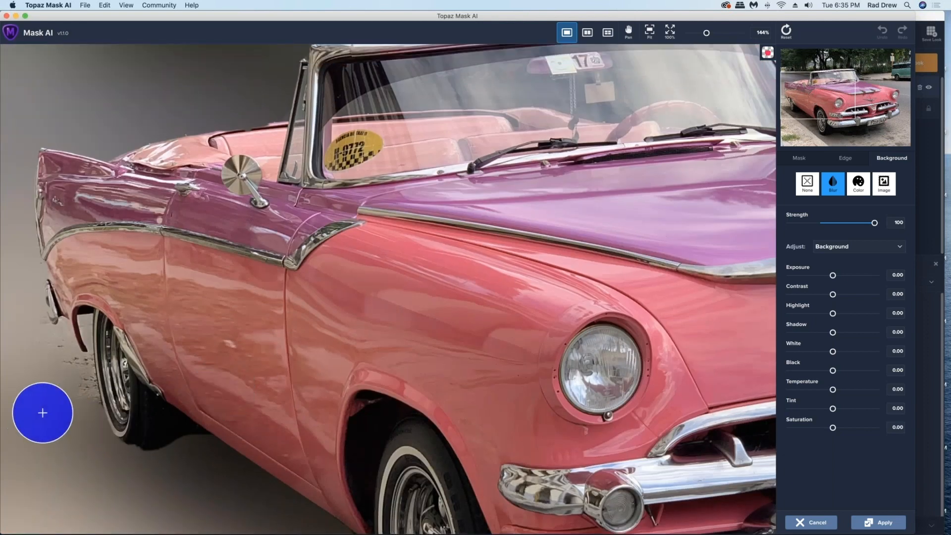
scroll(44, 412, "down", 3)
scroll(44, 412, "down", 5)
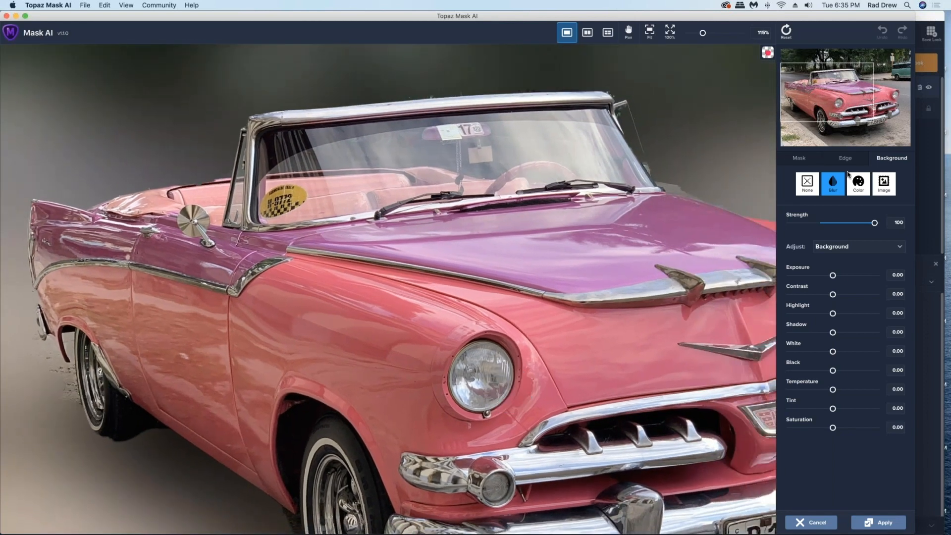
left_click(800, 159)
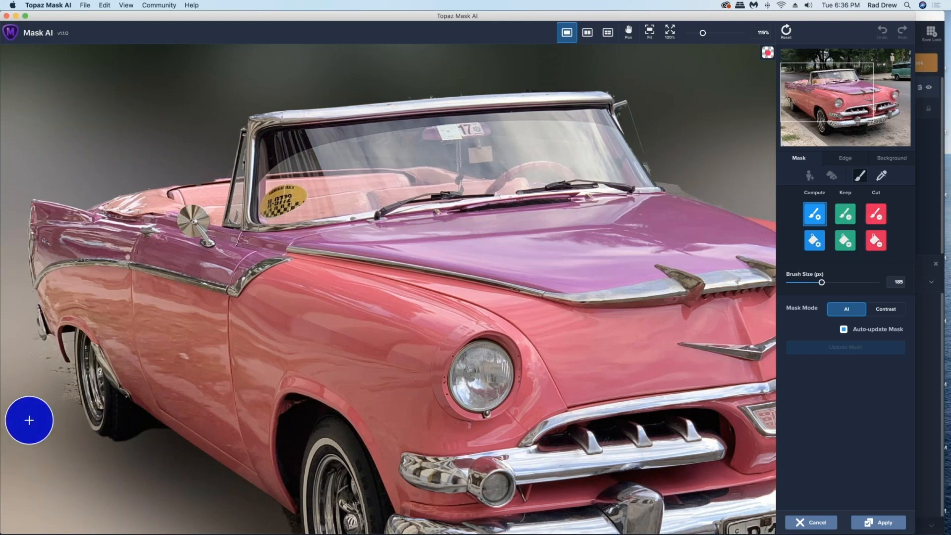
Step: Zoom in on the rear wheel area and reduce the mask brush size to 100 px
scroll(30, 418, "down", 1)
scroll(37, 370, "up", 3)
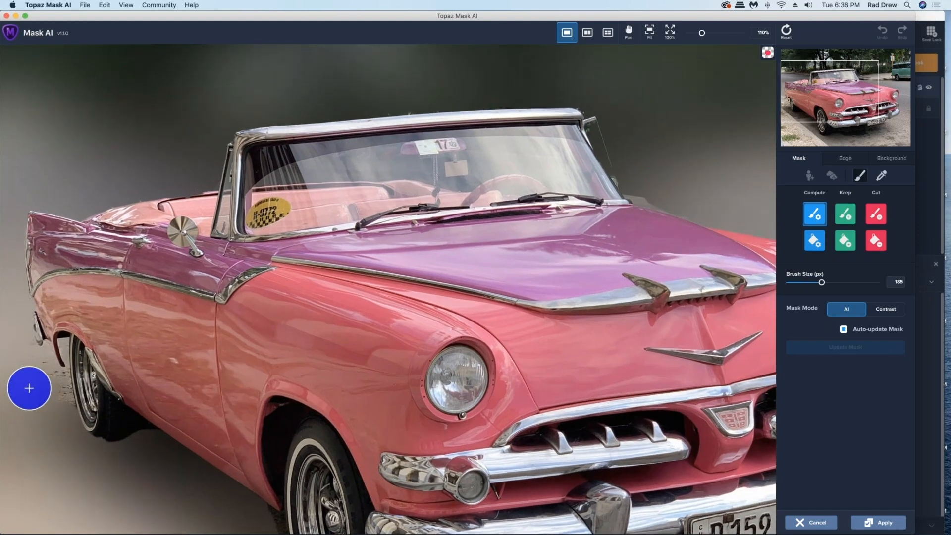
scroll(30, 389, "up", 2)
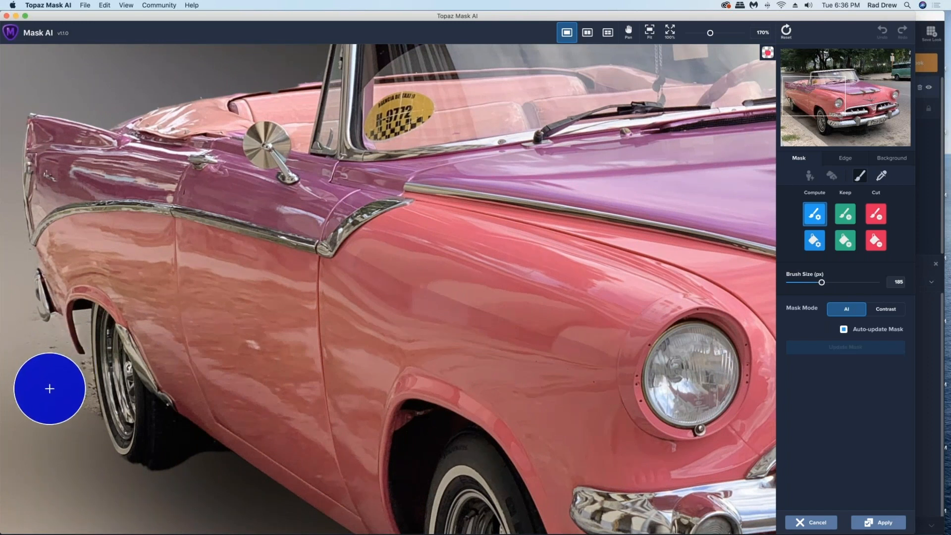
key("bracketleft")
key("bracketleft")
key("bracketleft")
key("bracketleft")
key("bracketleft")
key("bracketleft")
key("bracketleft")
key("bracketleft")
key("bracketleft")
key("bracketleft")
key("bracketleft")
key("bracketleft")
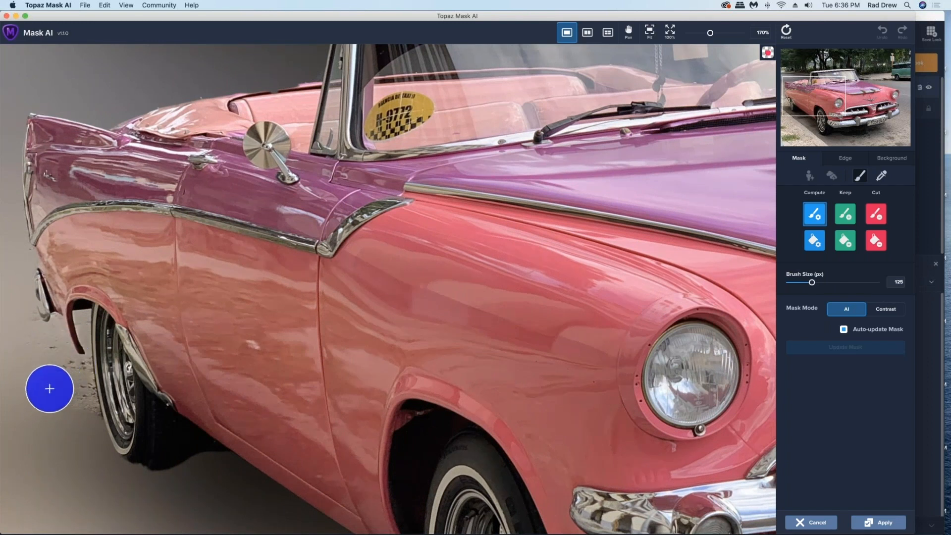
key("bracketleft")
key("bracketleft")
key("bracketleft")
key("bracketleft")
key("bracketleft")
key("bracketleft")
key("bracketleft")
key("bracketright")
key("bracketright")
key("bracketright")
key("bracketright")
key("bracketright")
key("bracketright")
key("bracketright")
key("bracketright")
key("bracketright")
key("bracketright")
key("bracketright")
key("bracketright")
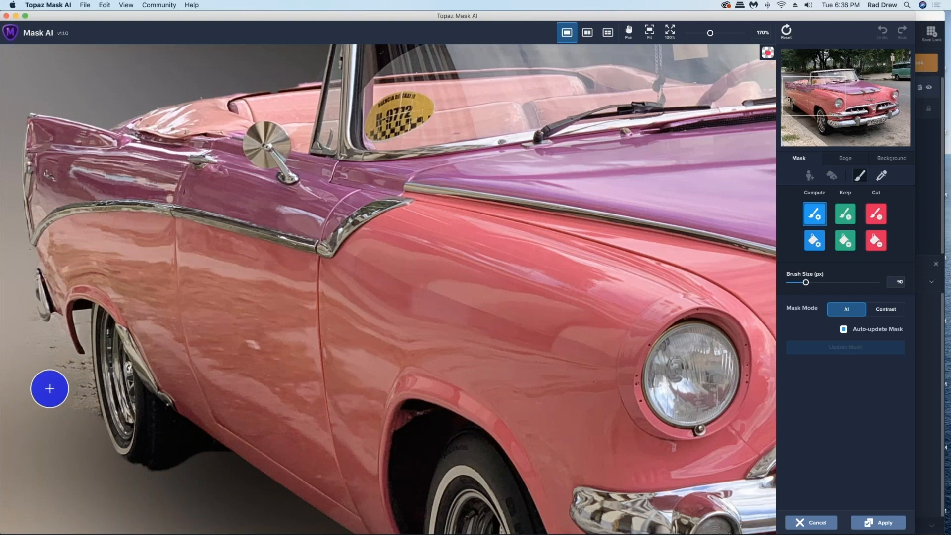
key("bracketleft")
key("bracketleft")
key("bracketleft")
key("bracketleft")
key("bracketleft")
key("bracketleft")
key("bracketleft")
key("bracketleft")
key("bracketleft")
key("bracketleft")
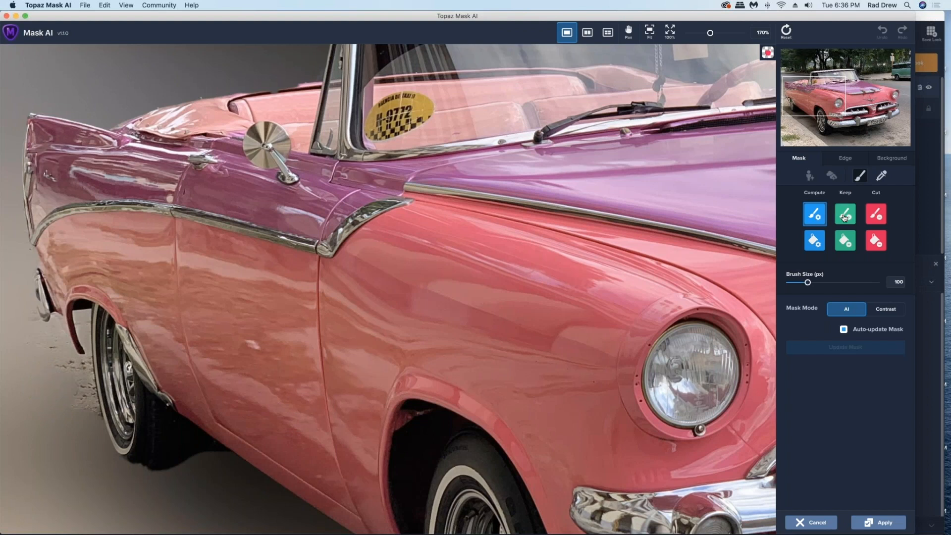
Step: Cut the leftover background specks beside the rear wheel from the mask using a 70 px Cut brush
left_click(877, 215)
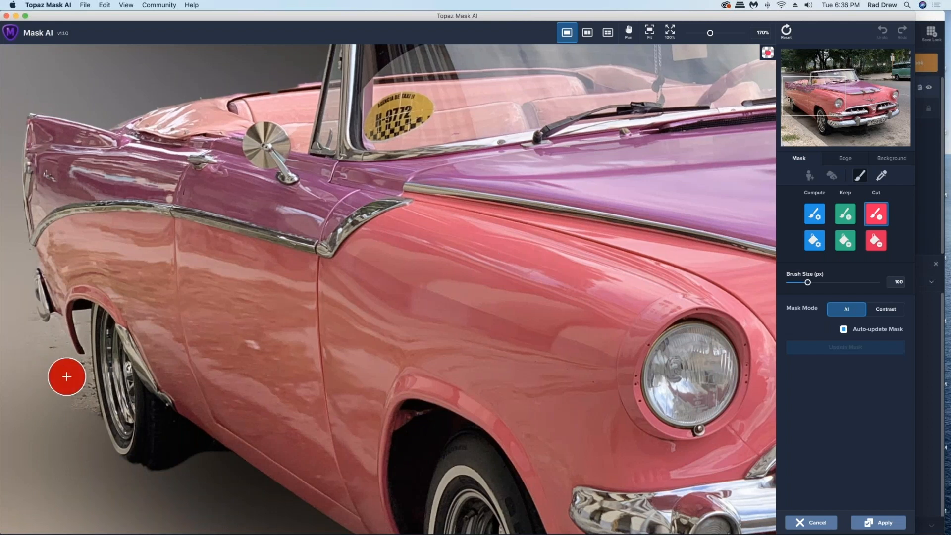
key("bracketleft")
key("bracketleft")
key("bracketleft")
left_click_drag(72, 389, 61, 414)
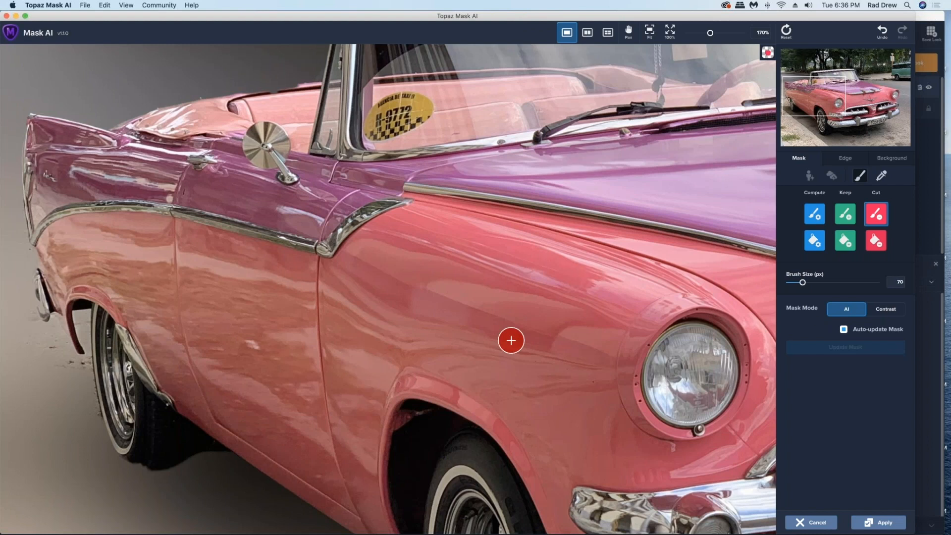
Step: Change the mask mode to Contrast and cut more of the stray specks beside the rear wheel
left_click(886, 309)
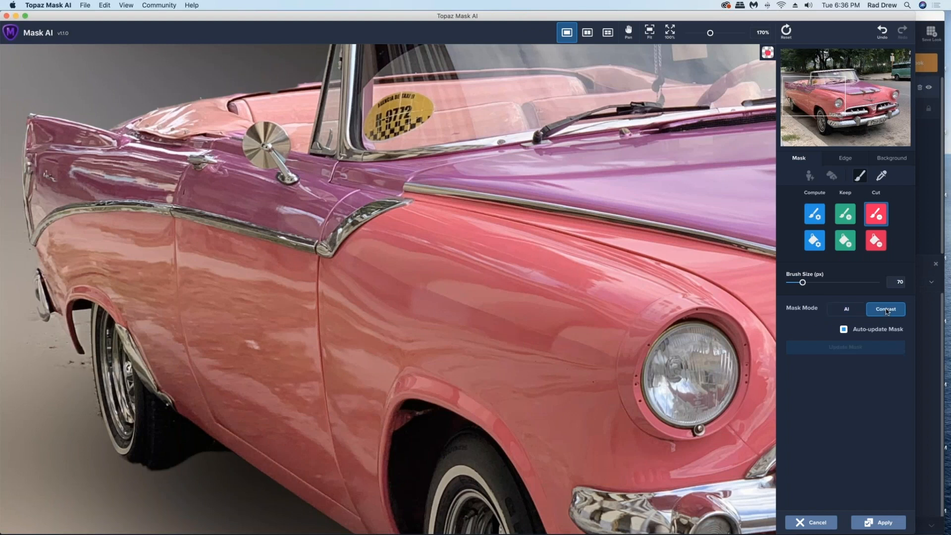
mouse_move(59, 424)
left_mouse_down()
mouse_move(66, 370)
mouse_move(53, 384)
left_mouse_up()
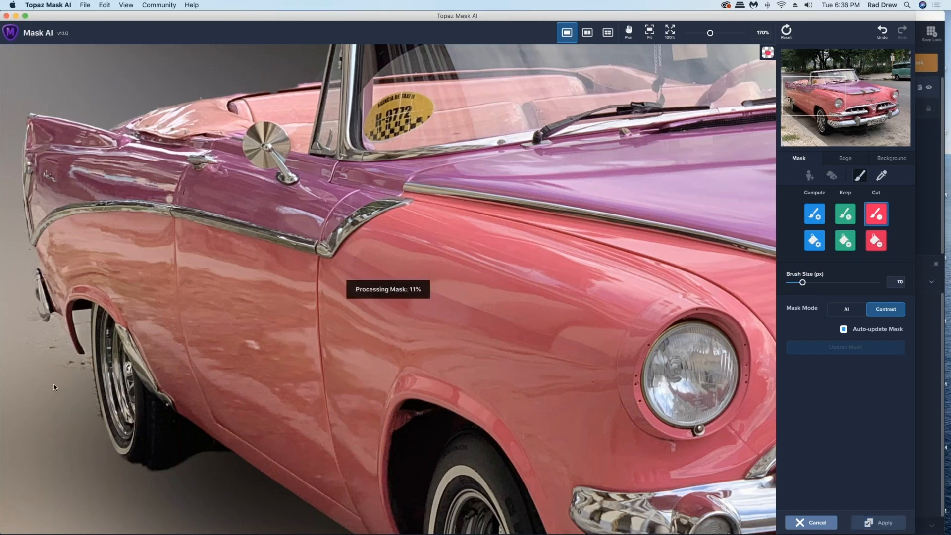
mouse_move(42, 357)
left_mouse_down()
mouse_move(34, 383)
mouse_move(47, 390)
mouse_move(75, 379)
left_mouse_up()
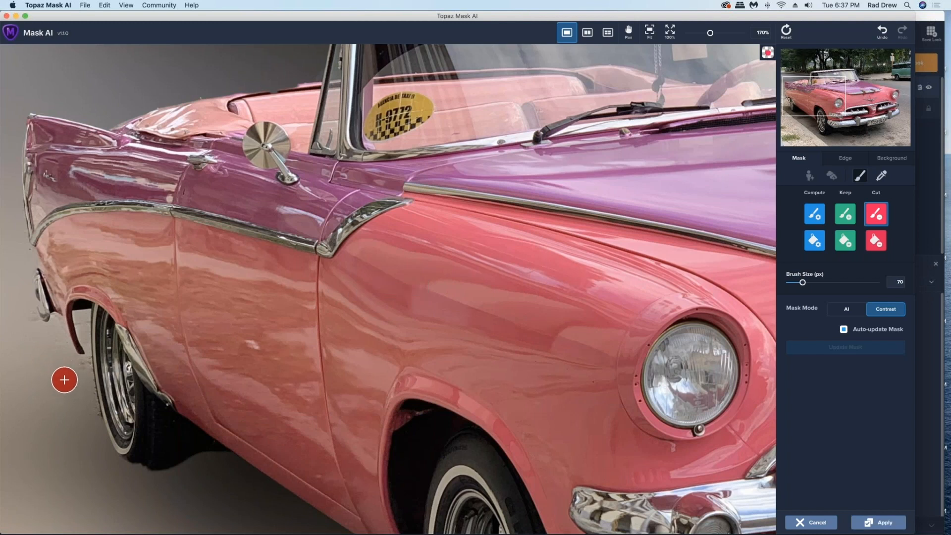
Step: Cut the fine residue around the rear wheel arch, tyre edge and rear bumper with a 30 px brush
scroll(65, 380, "up", 5)
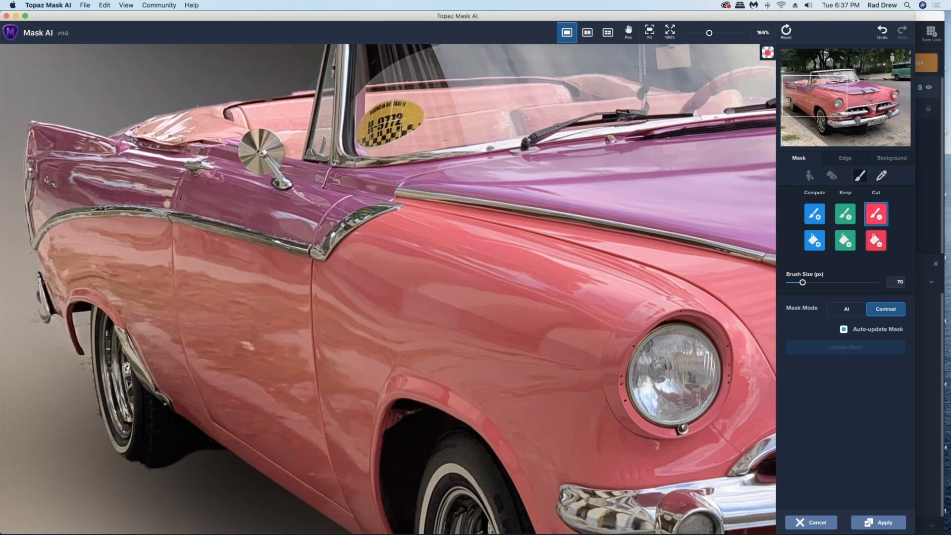
scroll(35, 352, "up", 2)
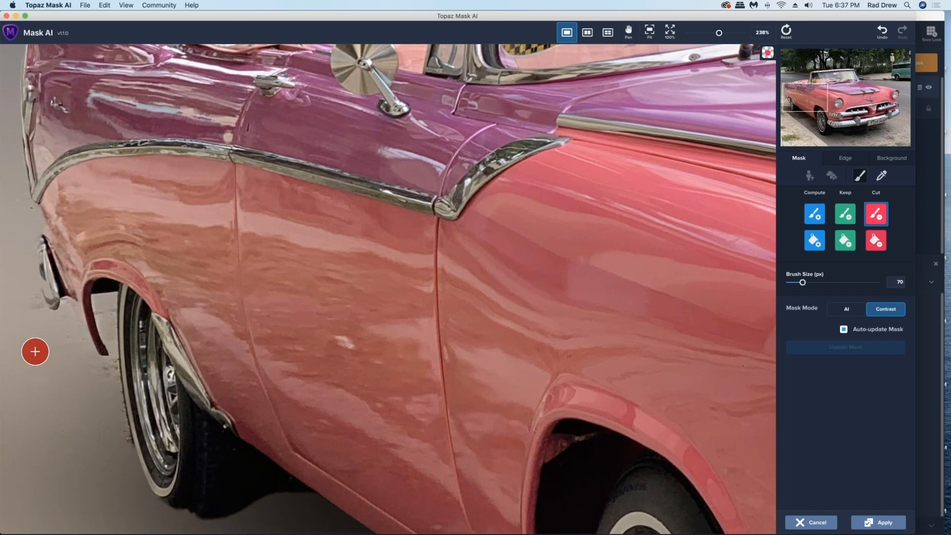
key("bracketleft")
key("bracketleft")
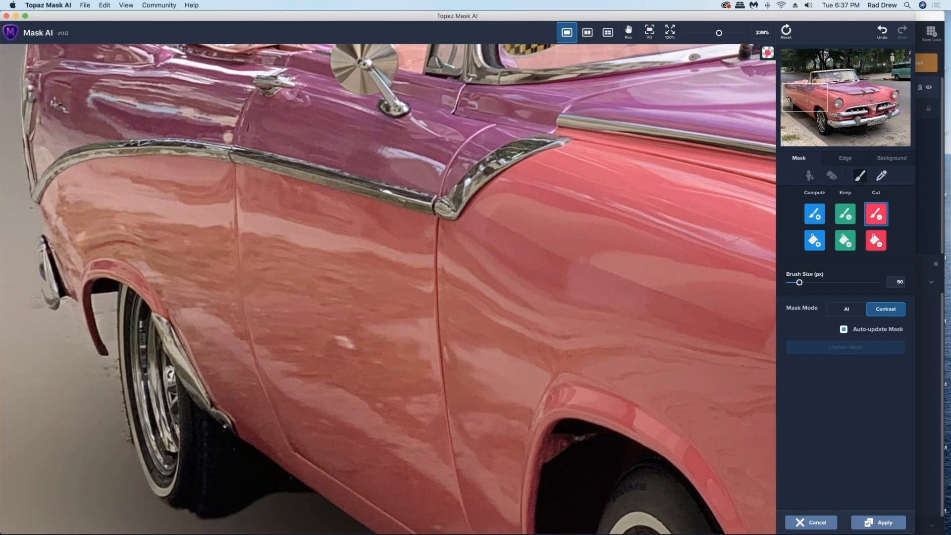
key("bracketleft")
left_click_drag(102, 302, 104, 326)
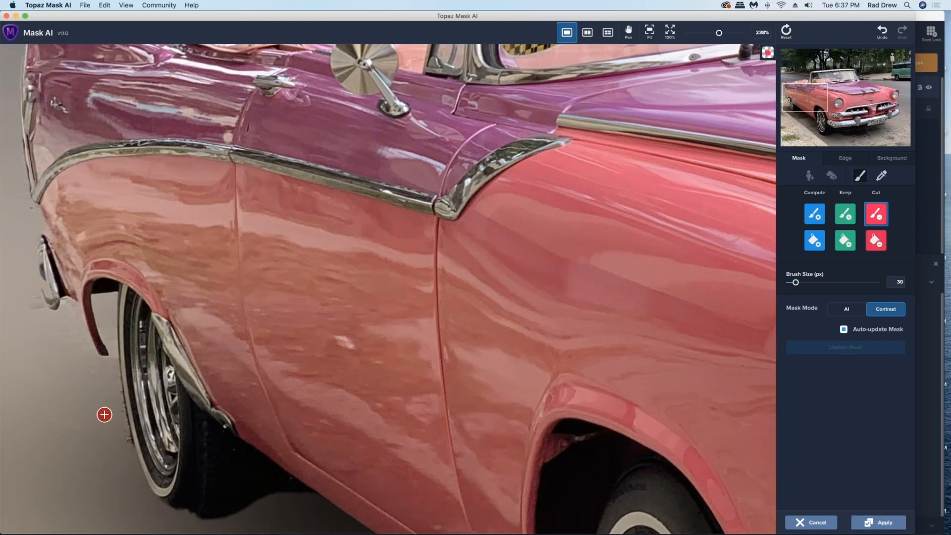
left_click(113, 448)
left_click(19, 305)
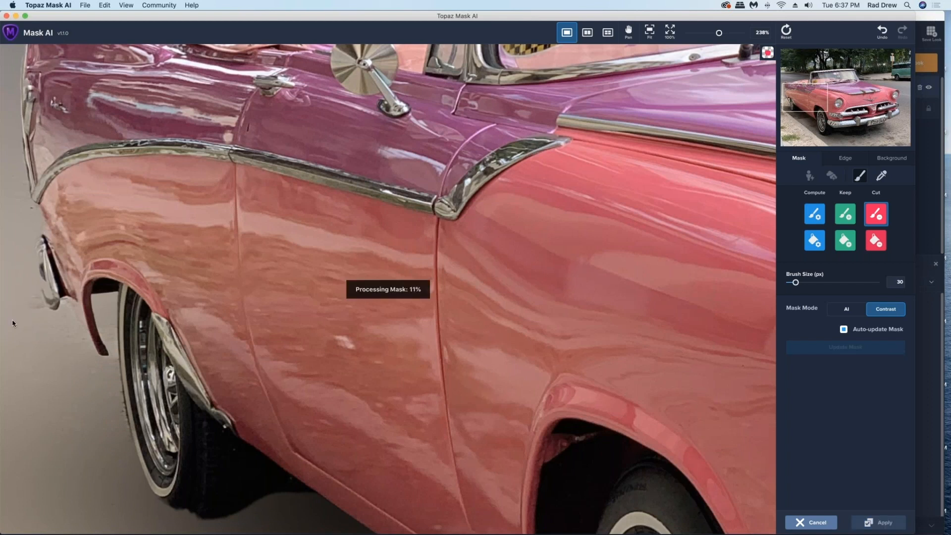
left_click(26, 353)
left_click(59, 367)
Step: Cut the dark ground shadow beneath the rear tyre and along the underside of the car with the 30 px brush
scroll(282, 501, "down", 2)
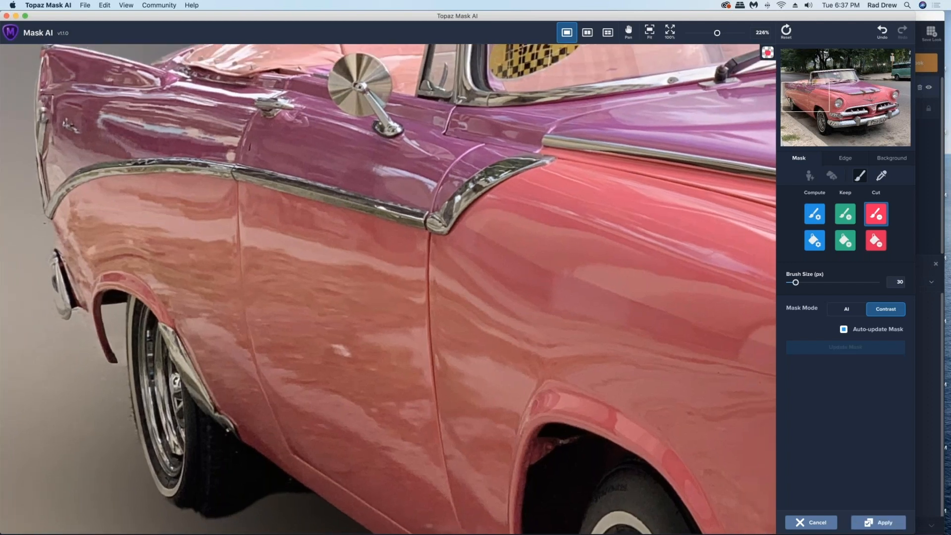
scroll(268, 506, "down", 2)
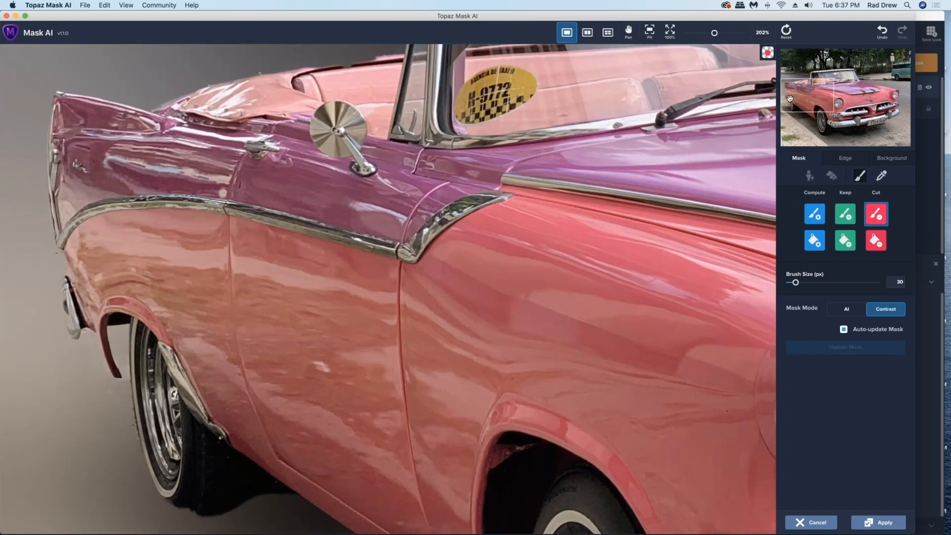
left_click_drag(792, 101, 791, 107)
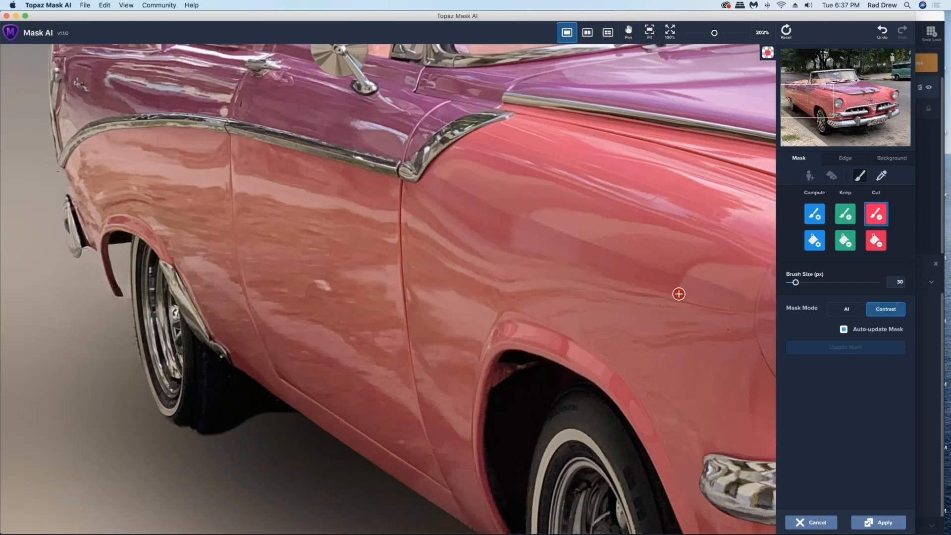
left_click_drag(201, 439, 223, 446)
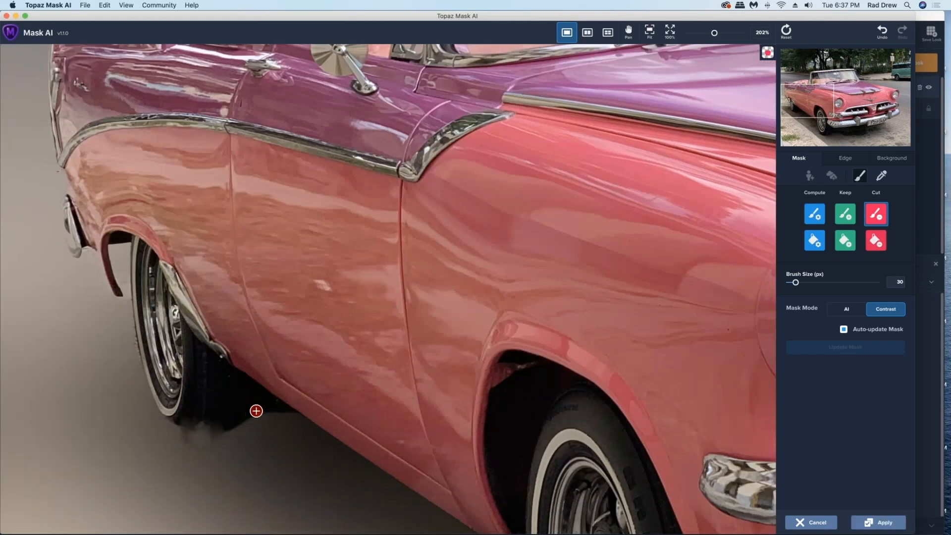
left_click(256, 410)
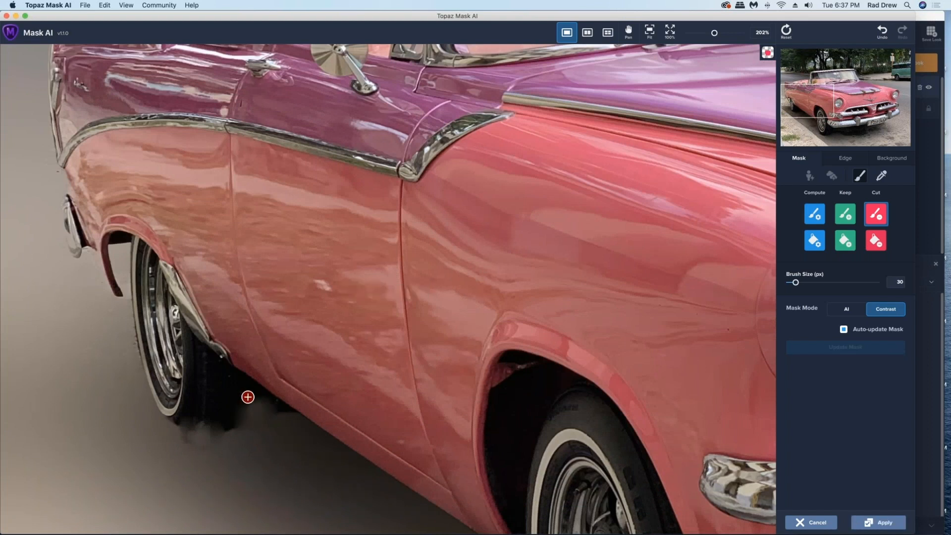
left_click_drag(247, 397, 269, 414)
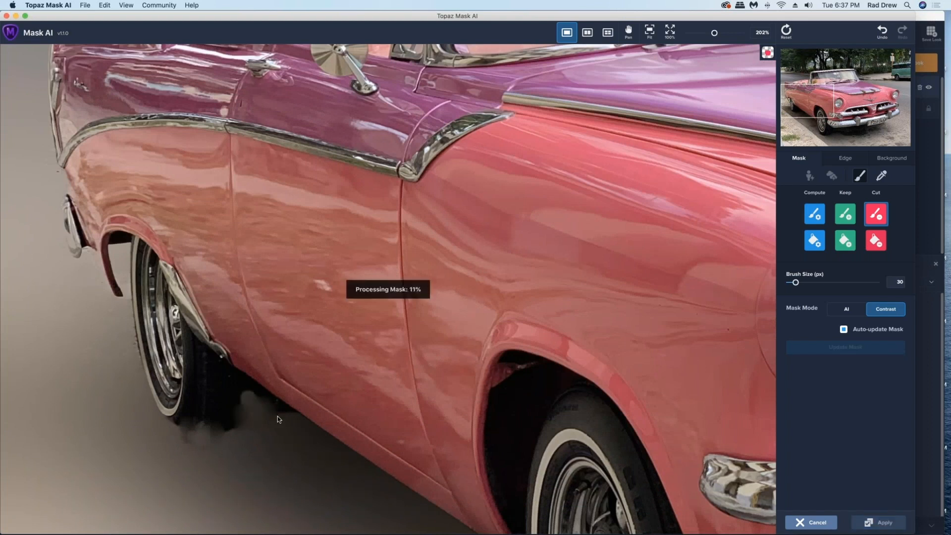
left_click(252, 398)
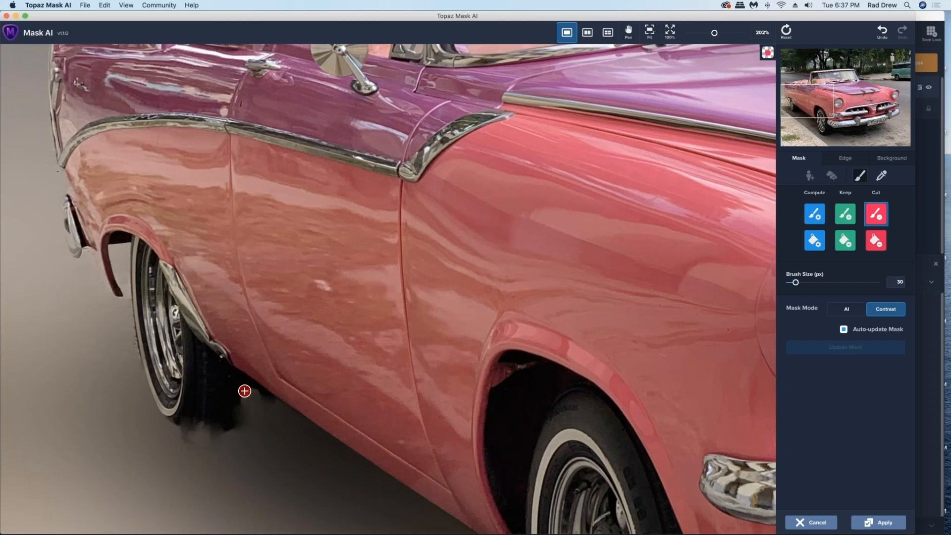
Step: Cut the remaining shadow close to the rear tyre's inner side and bottom edge with a 15 px brush
key("bracketleft")
left_click(242, 381)
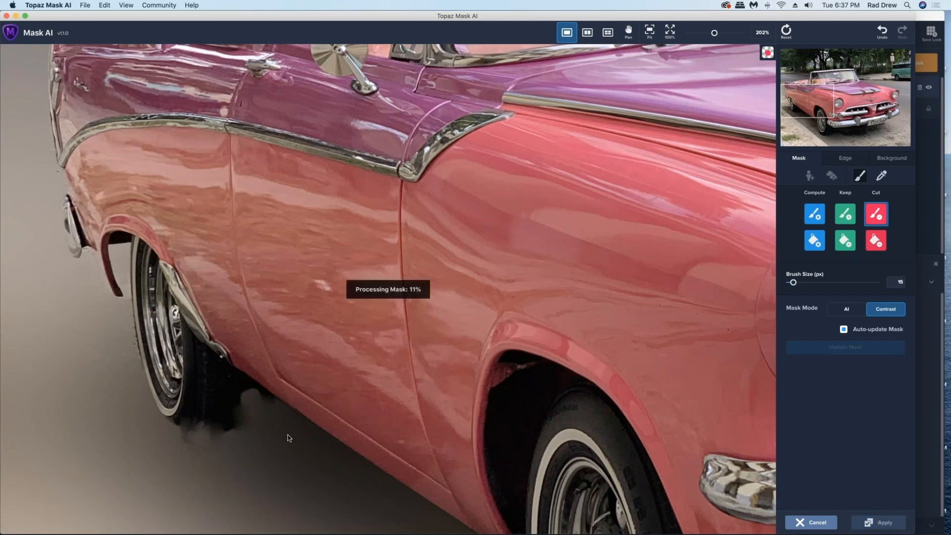
left_click_drag(244, 380, 267, 399)
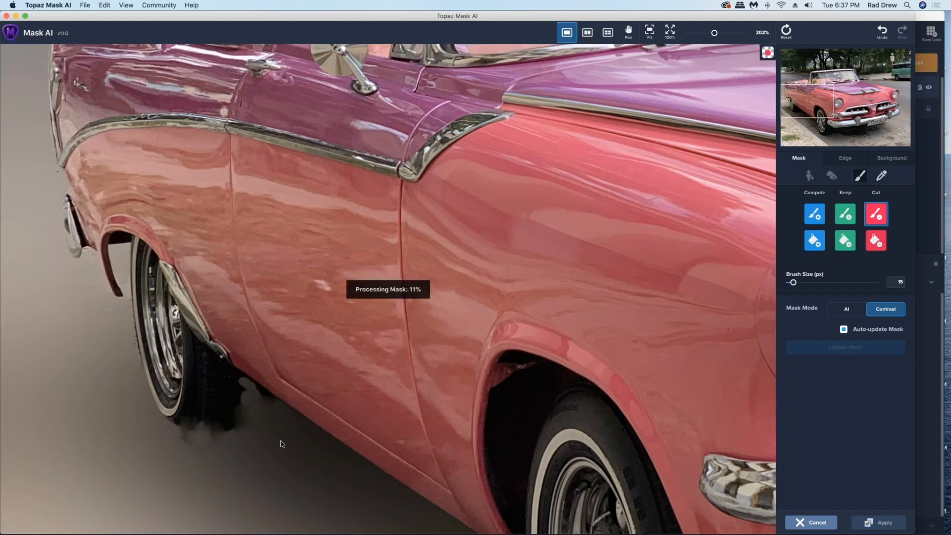
left_click(247, 403)
mouse_move(241, 386)
left_mouse_down()
mouse_move(249, 400)
mouse_move(231, 417)
left_mouse_up()
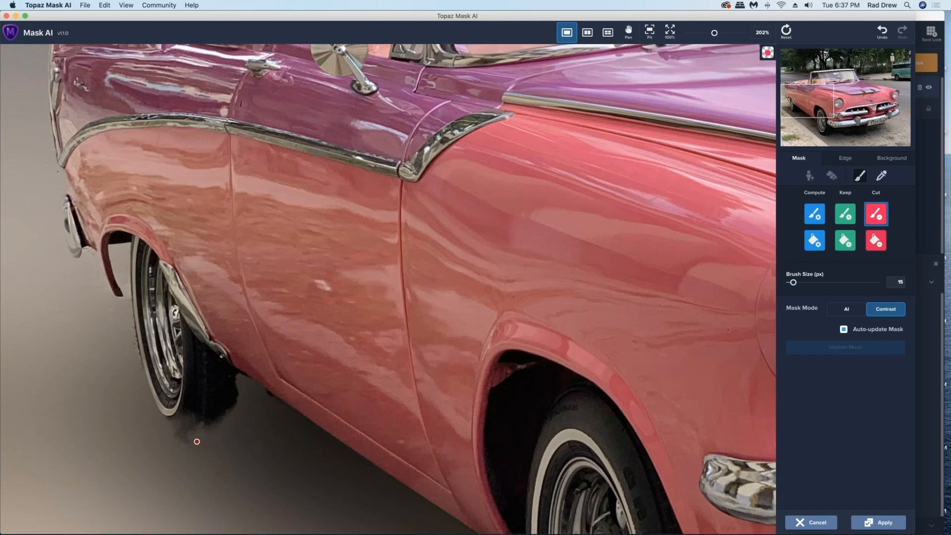
mouse_move(212, 432)
left_mouse_down()
mouse_move(192, 449)
mouse_move(213, 431)
left_mouse_up()
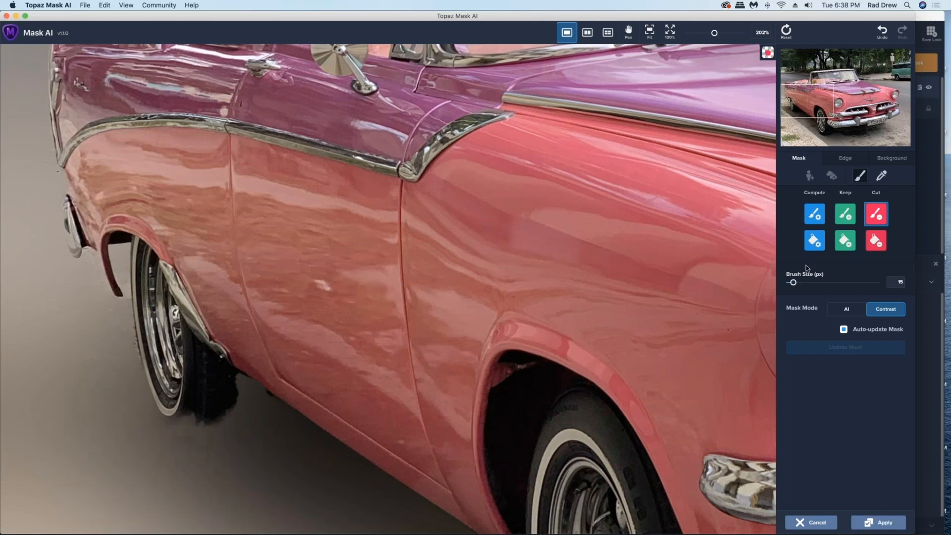
Step: Restore the bottom edge of the rear tyre with the Keep brush, enlarging it to 25 px
left_click(843, 221)
mouse_move(189, 416)
left_mouse_down()
mouse_move(215, 423)
mouse_move(179, 409)
mouse_move(221, 414)
left_mouse_up()
key("bracketright")
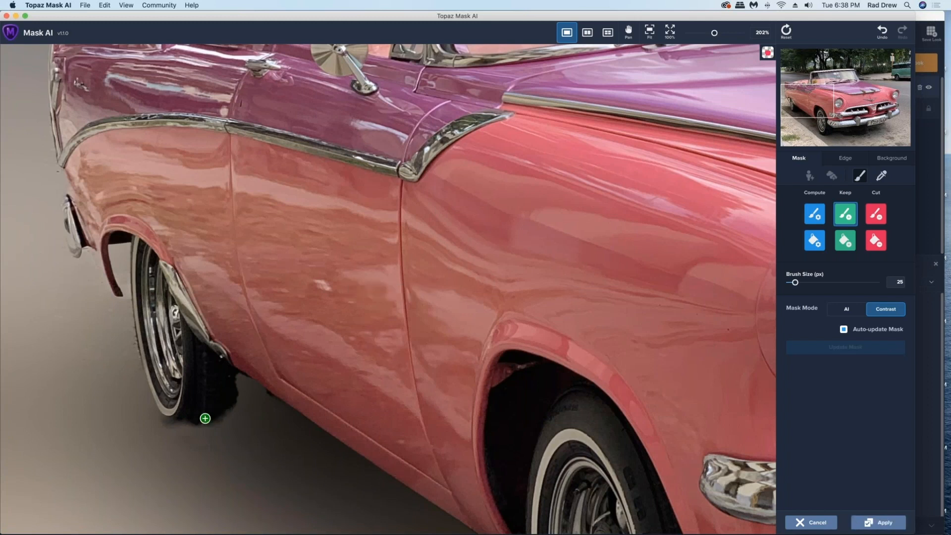
left_click(221, 411)
mouse_move(176, 416)
left_mouse_down()
mouse_move(166, 416)
mouse_move(185, 420)
left_mouse_up()
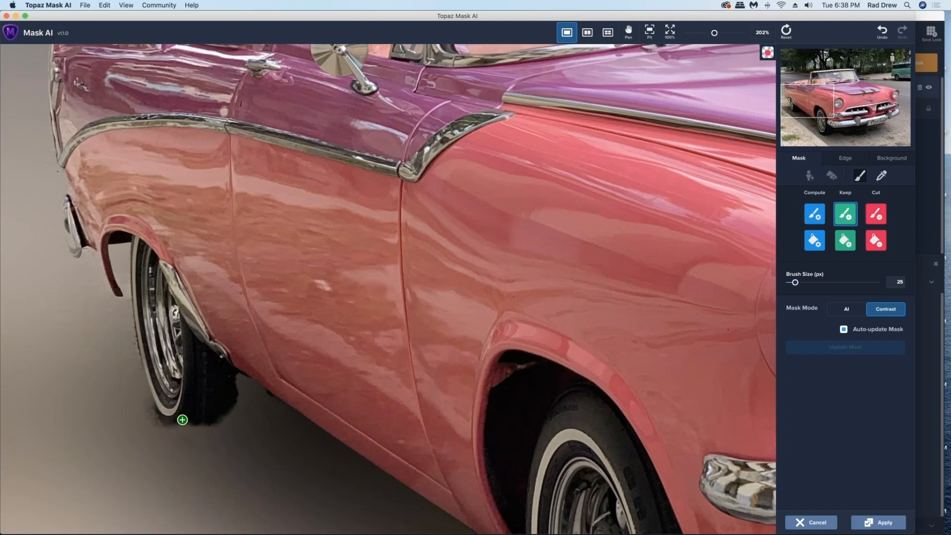
left_click(224, 422)
left_click_drag(180, 419, 200, 413)
Step: Trim the residue at the rear tyre's outer lower edge and below the body sill with the 25 px Cut brush
left_click(876, 218)
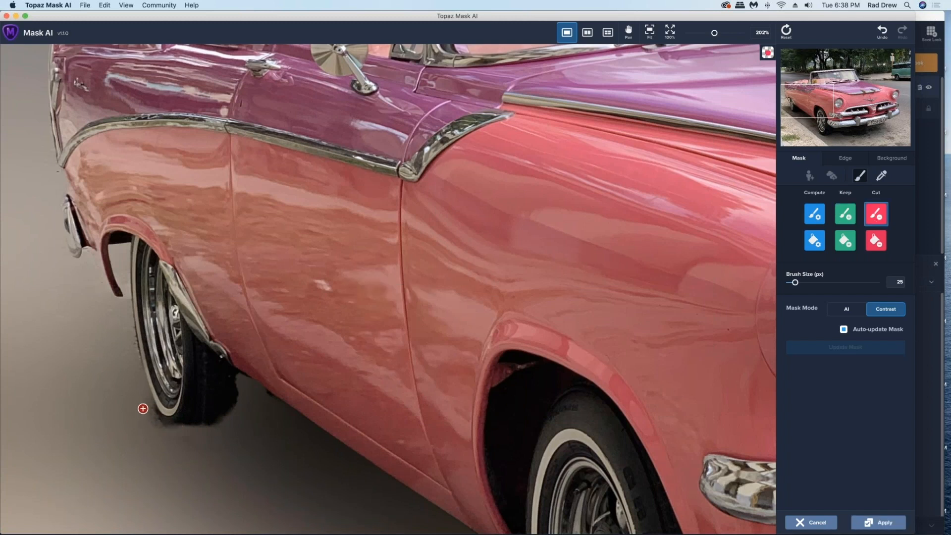
left_click(143, 409)
left_click(149, 423)
left_click(155, 427)
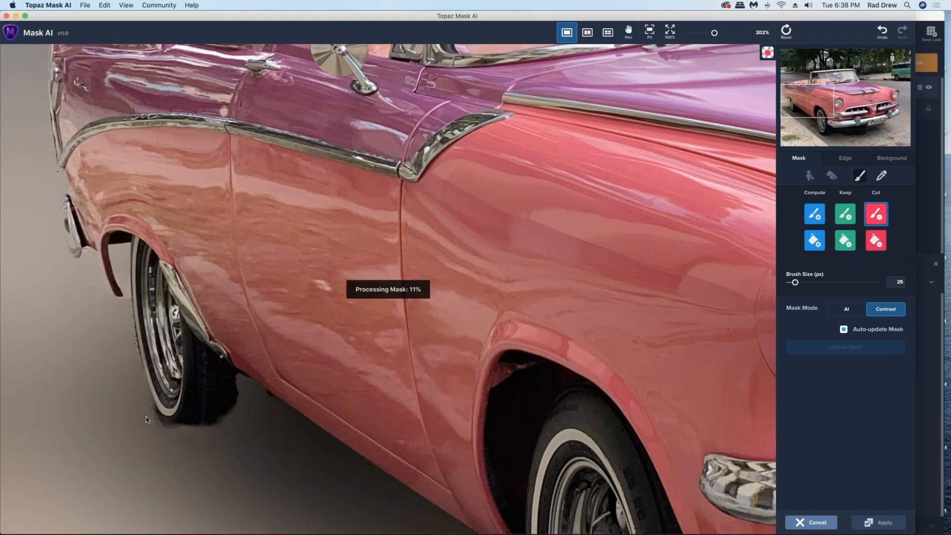
left_click(146, 417)
left_click(264, 397)
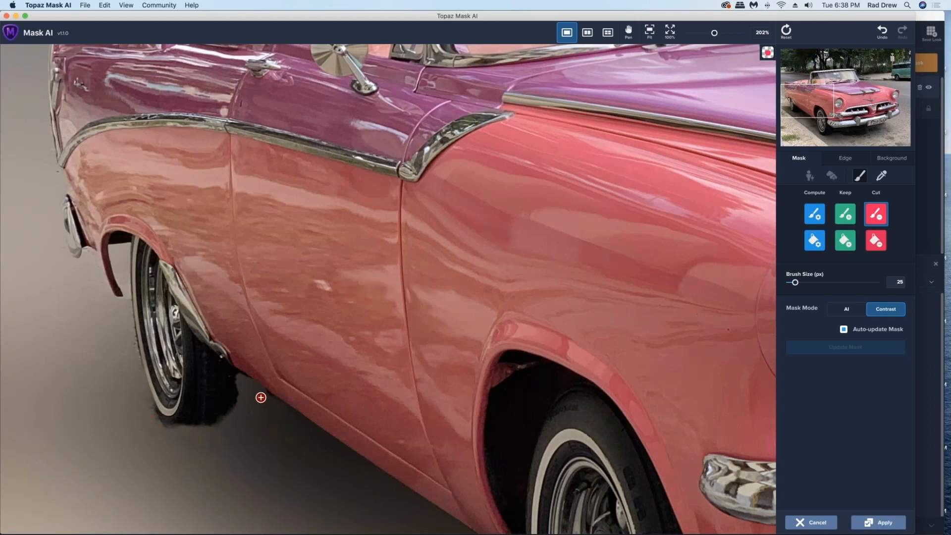
left_click(265, 399)
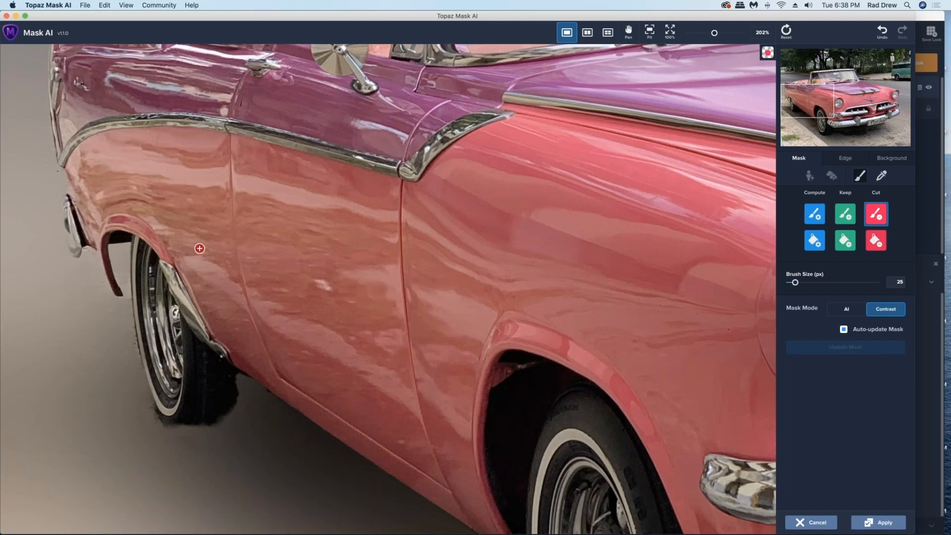
Step: Restore the rear edge of the tail fin and the body below it with the Keep brush
left_click_drag(797, 106, 797, 94)
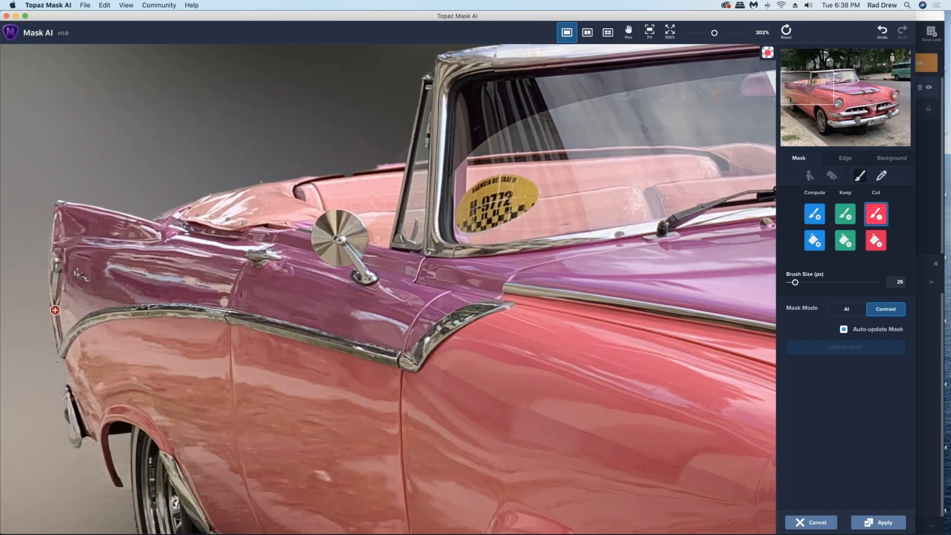
left_click(846, 217)
left_click_drag(59, 249, 54, 259)
mouse_move(69, 303)
left_mouse_down()
mouse_move(64, 345)
mouse_move(83, 388)
mouse_move(72, 353)
mouse_move(72, 374)
left_mouse_up()
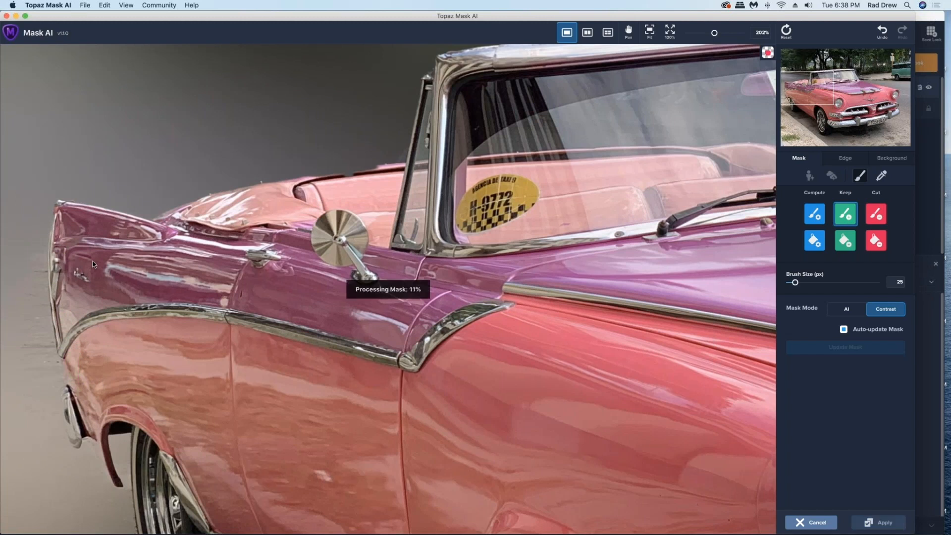
Step: Cut the faint residue behind the tail fin and rear body edge with the Cut brush enlarged to 40 px
left_click(882, 217)
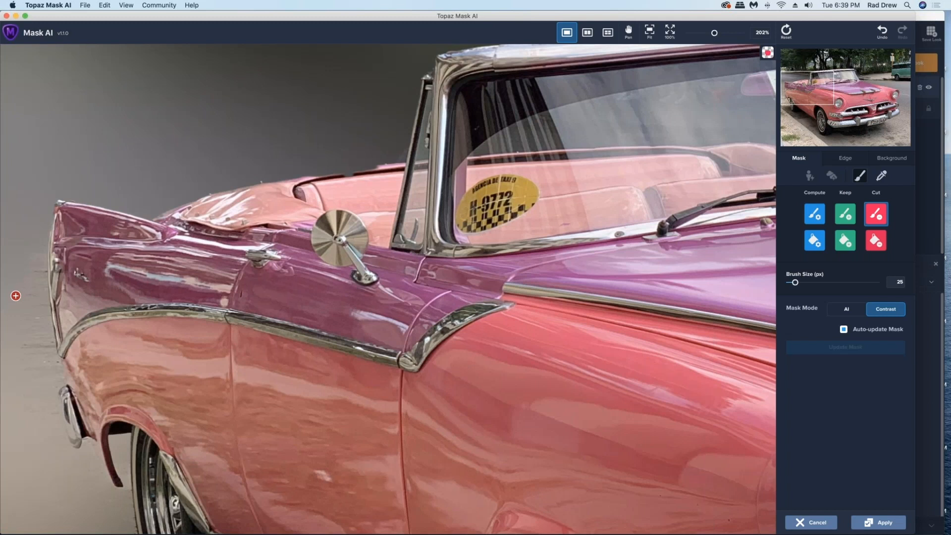
key("]")
left_click_drag(26, 240, 22, 302)
mouse_move(26, 259)
left_mouse_down()
mouse_move(26, 333)
mouse_move(47, 365)
left_mouse_up()
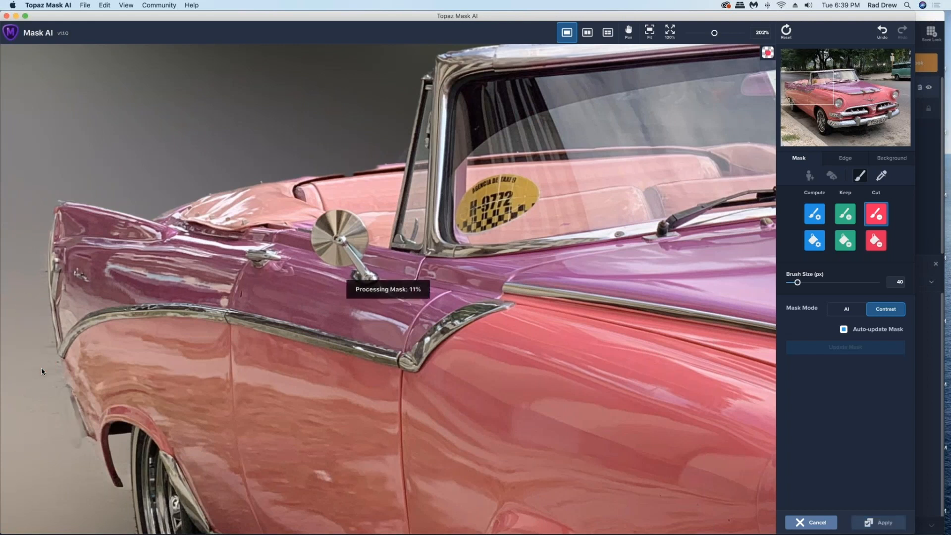
left_click_drag(34, 270, 6, 317)
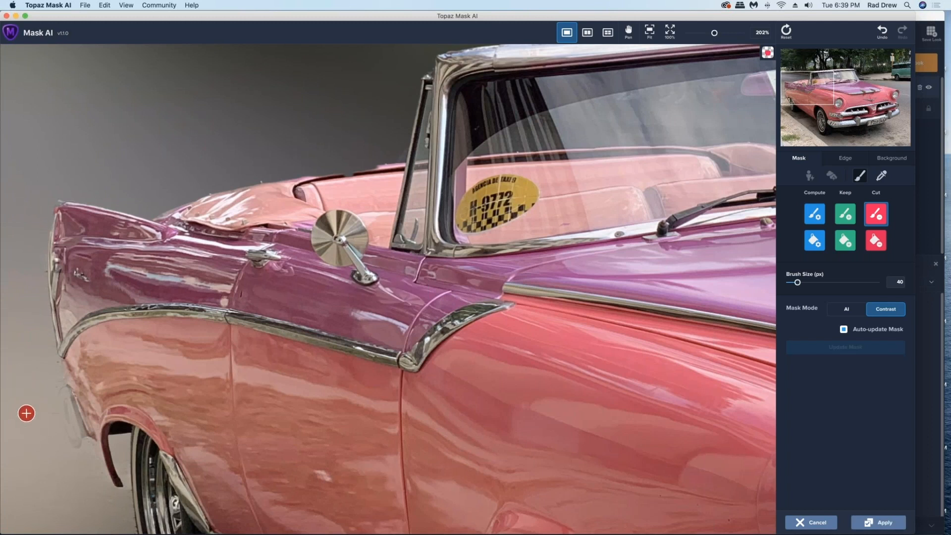
left_click_drag(23, 395, 26, 409)
Step: Restore the chrome rear bumper end with the Keep brush reduced to 25 px
left_click(845, 214)
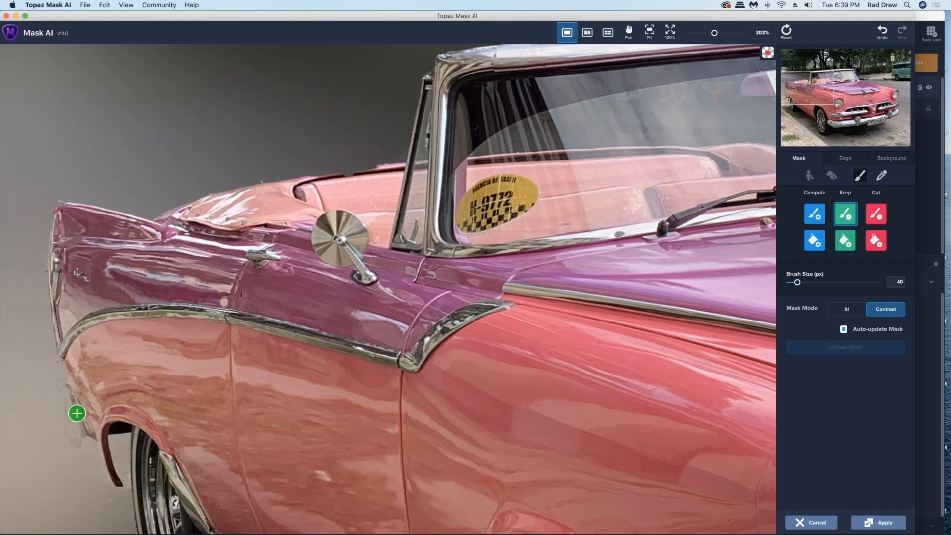
key("bracketleft")
left_click_drag(67, 400, 75, 429)
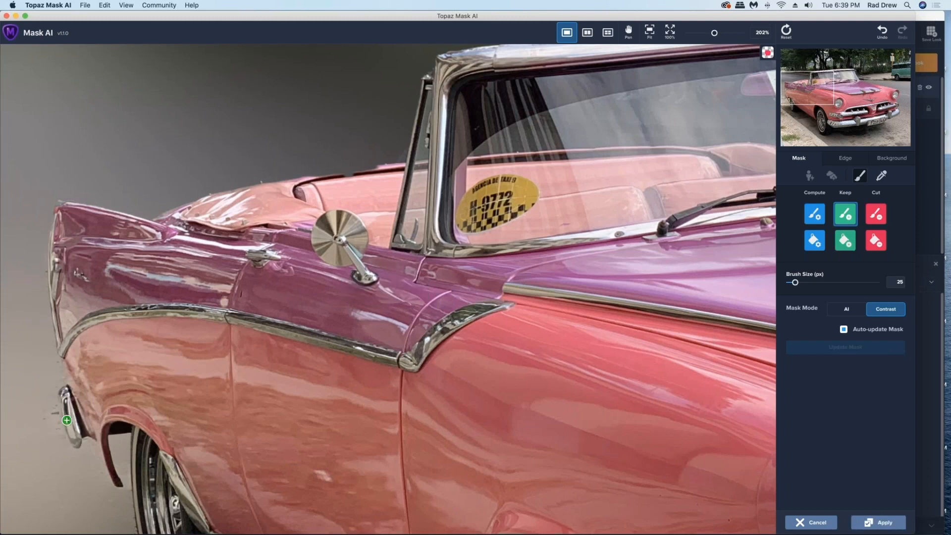
Step: Remove the remaining specks around the chrome rear bumper end and just above it with the 25 px Cut brush
left_click(875, 218)
left_click_drag(44, 407, 35, 415)
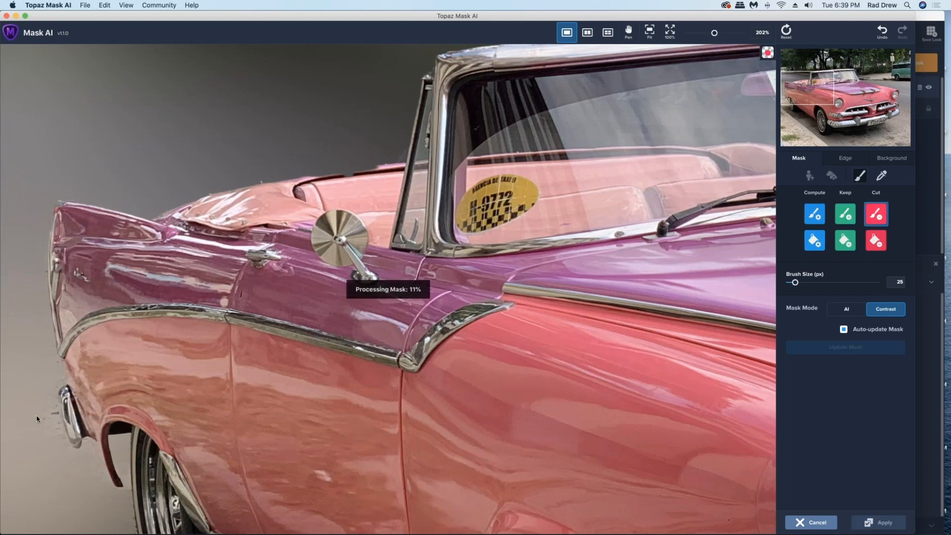
left_click(50, 415)
left_click_drag(51, 430, 53, 439)
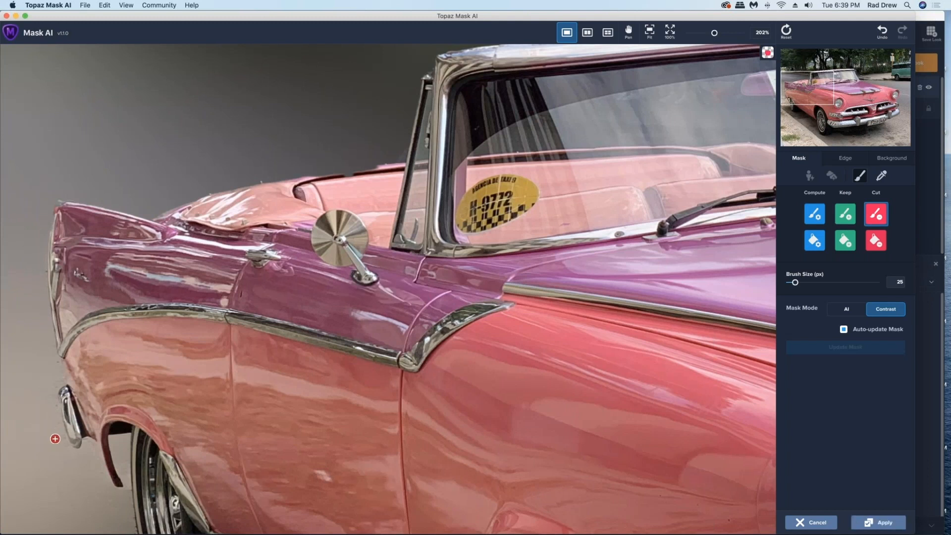
left_click(57, 438)
left_click(41, 386)
left_click(53, 380)
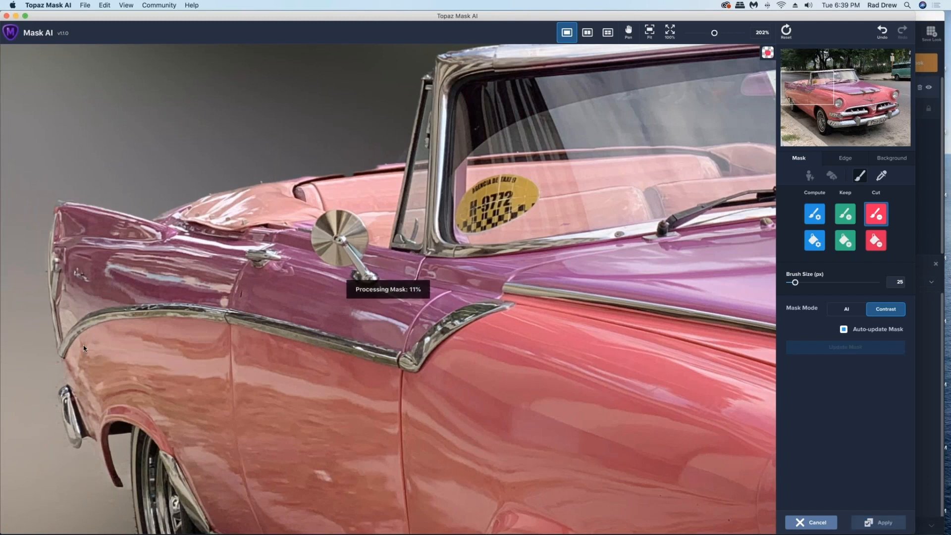
Step: Cut the stray residue just above the folded convertible top with the 25 px brush
scroll(263, 210, "up", 1)
scroll(262, 208, "up", 1)
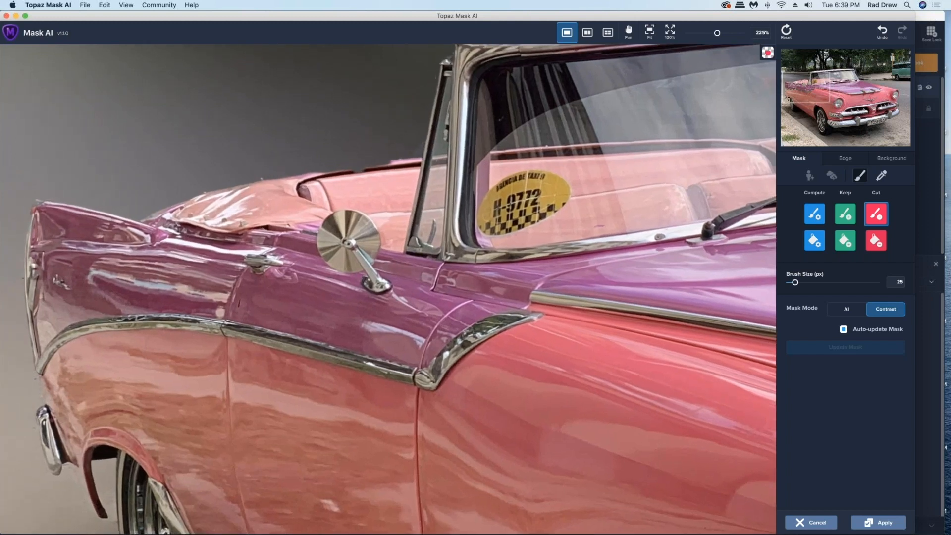
left_click(259, 171)
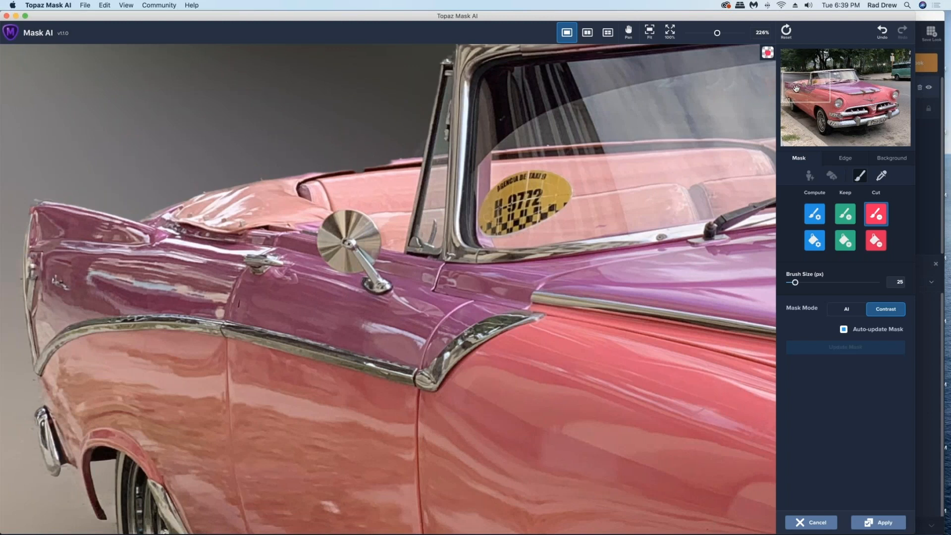
Step: Fill the gaps in the upper edge of the rear seat back with the 25 px Keep brush
left_click_drag(803, 84, 809, 78)
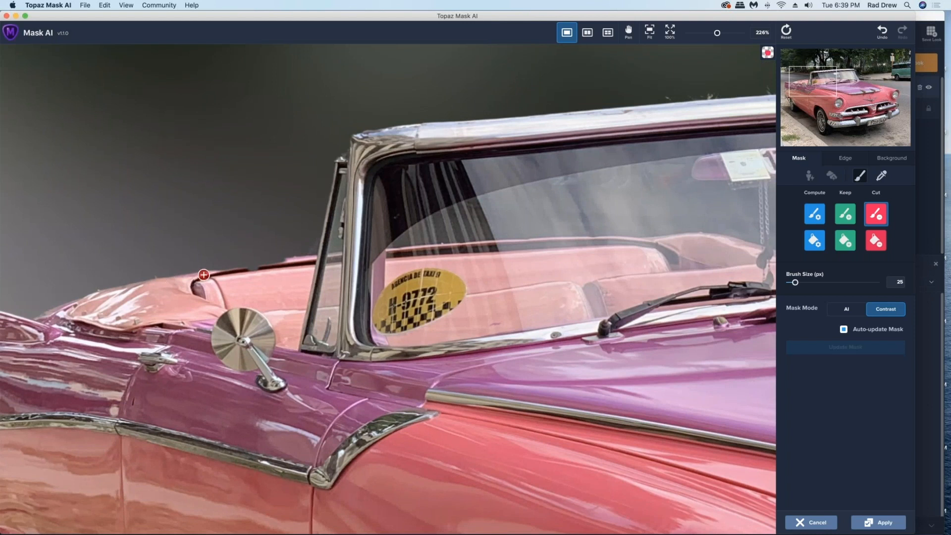
left_click(844, 215)
left_click(282, 266)
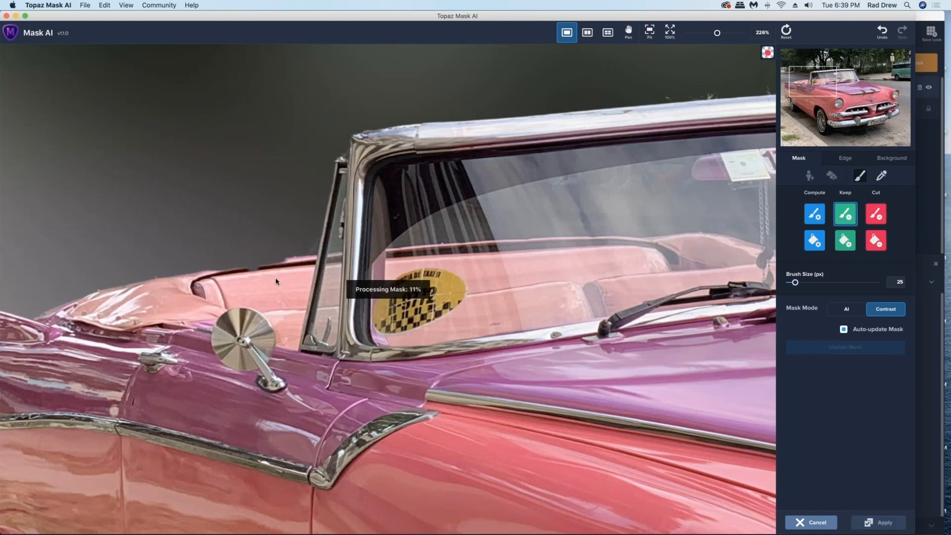
left_click(251, 273)
left_click(221, 274)
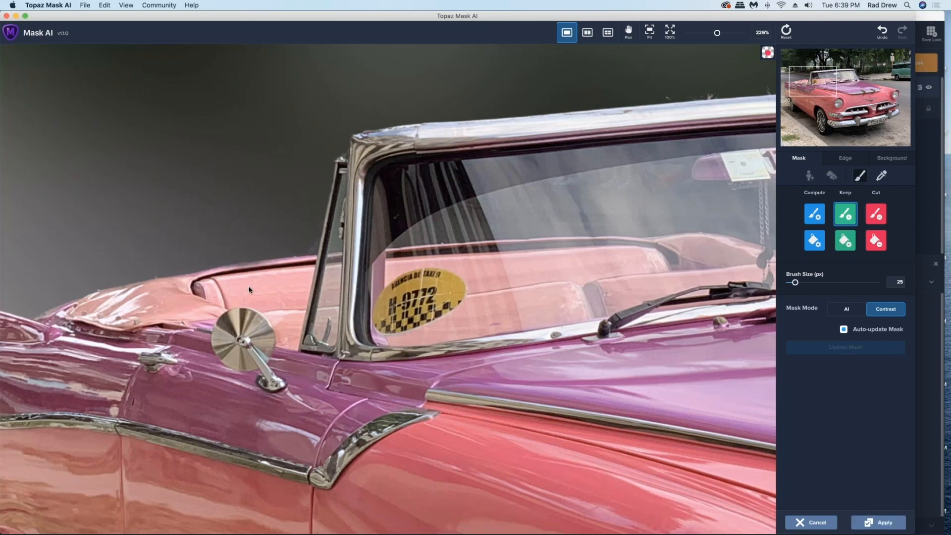
left_click(243, 271)
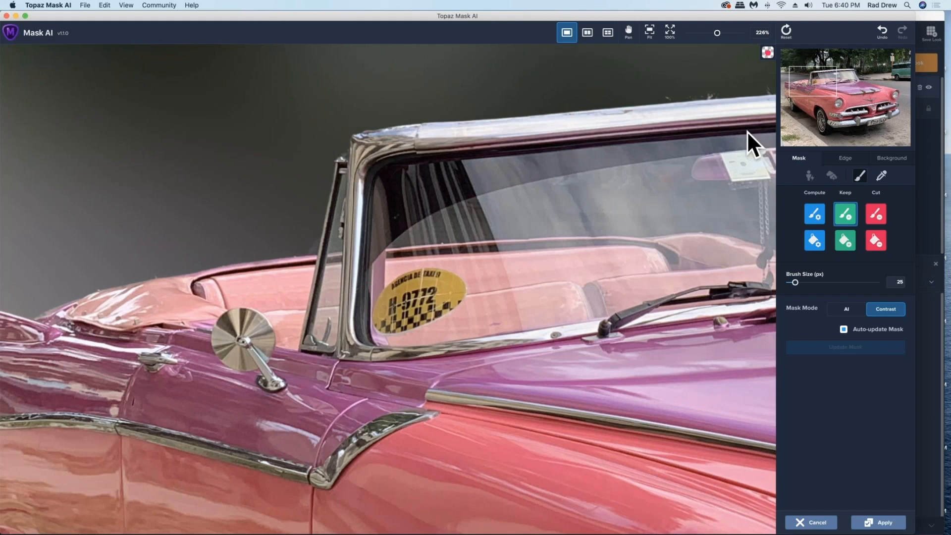
Step: Cut the specks along the top edge of the windshield frame with the 25 px Cut brush
left_click_drag(818, 87, 839, 80)
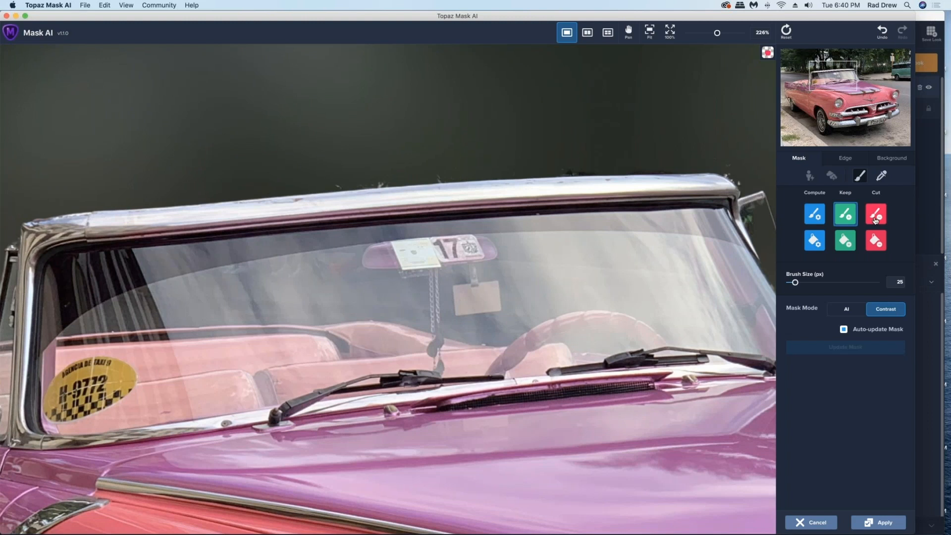
left_click(876, 215)
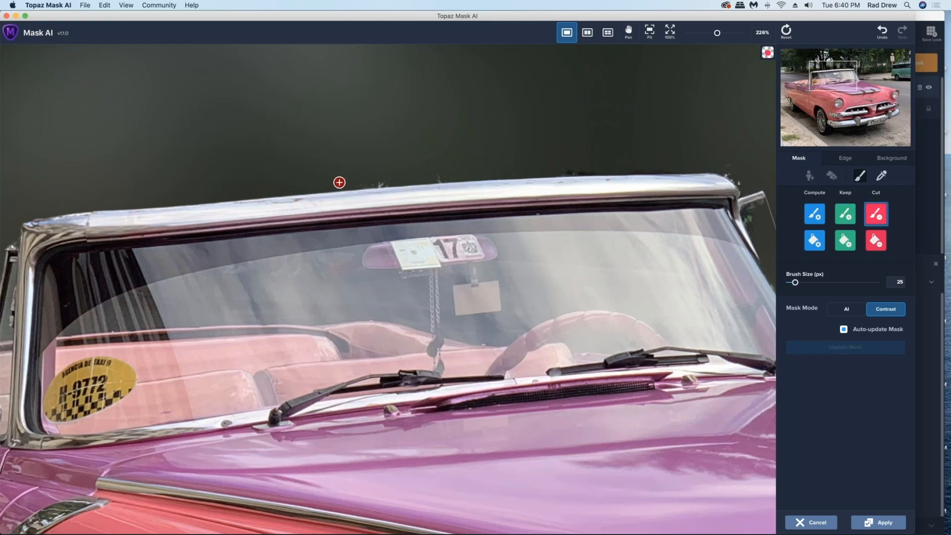
left_click(340, 183)
left_click(382, 178)
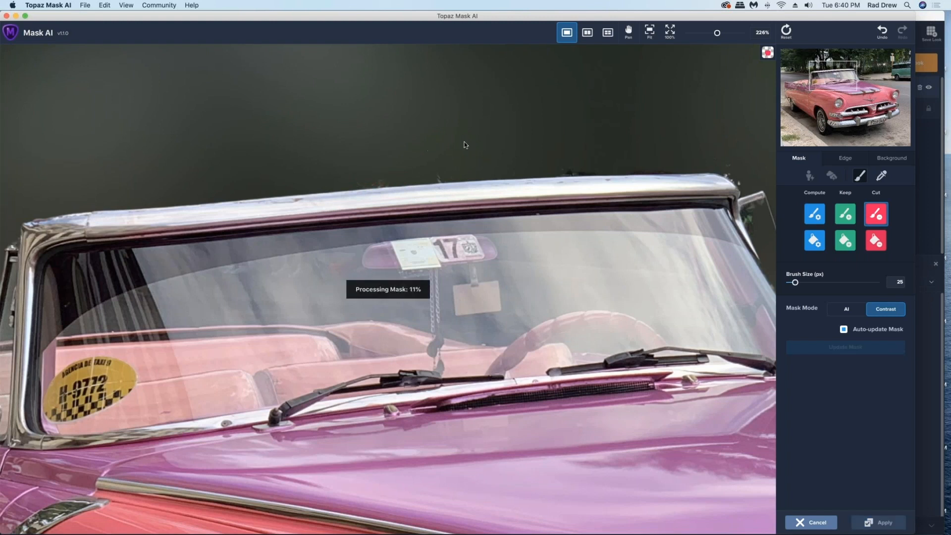
left_click(439, 175)
left_click(568, 167)
Step: Cut the residue around the far upper corner of the windshield frame with the 25 px brush
left_click(731, 163)
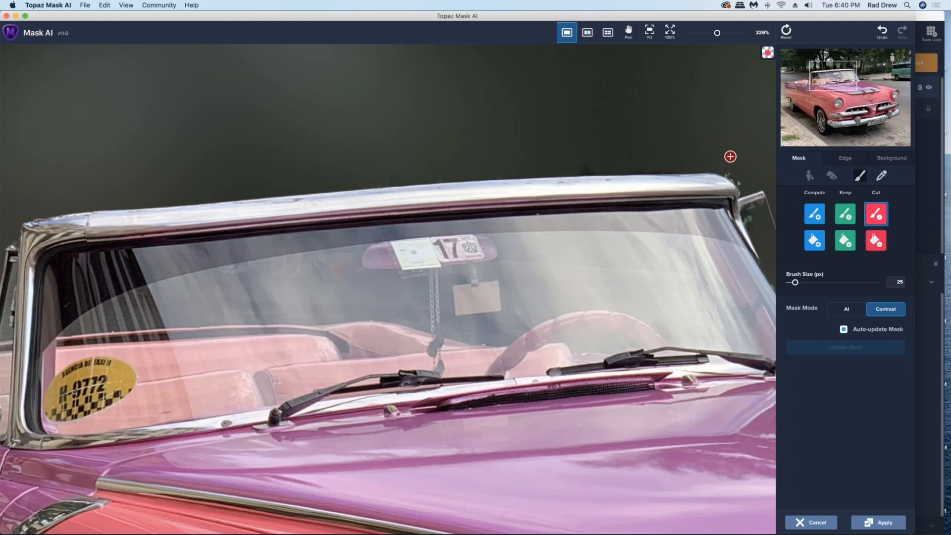
left_click(731, 155)
left_click(746, 176)
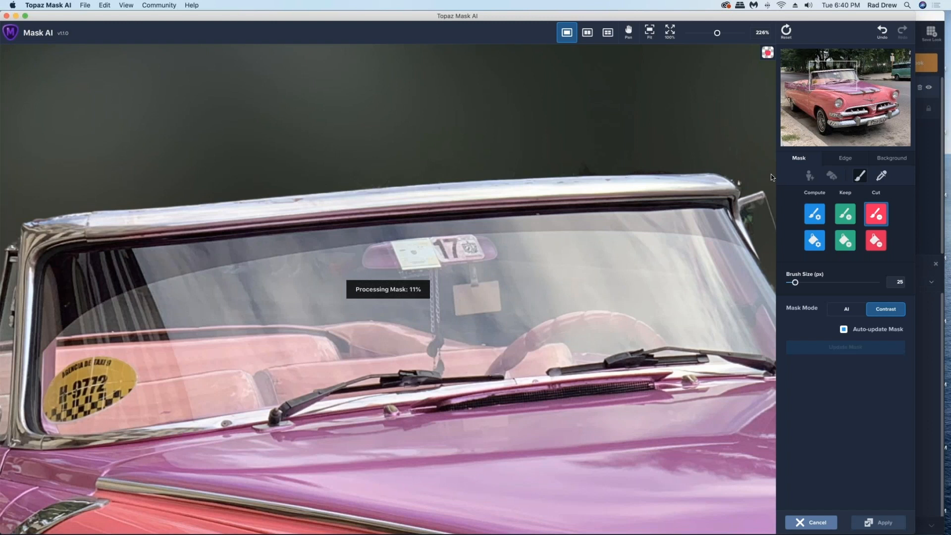
left_click_drag(736, 176, 743, 177)
left_click(731, 171)
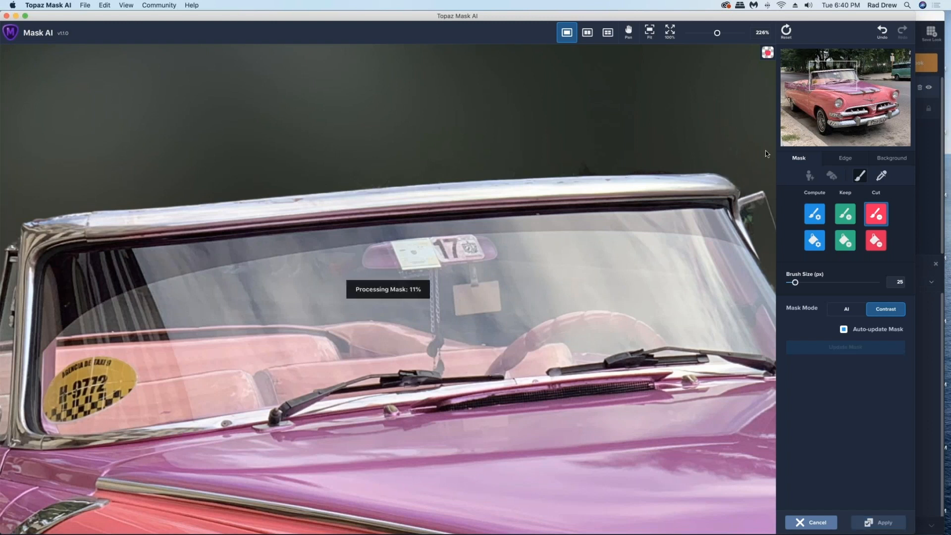
Step: Reinforce the chrome windshield frame along its top and far corner with the 25 px Keep brush
left_click(847, 216)
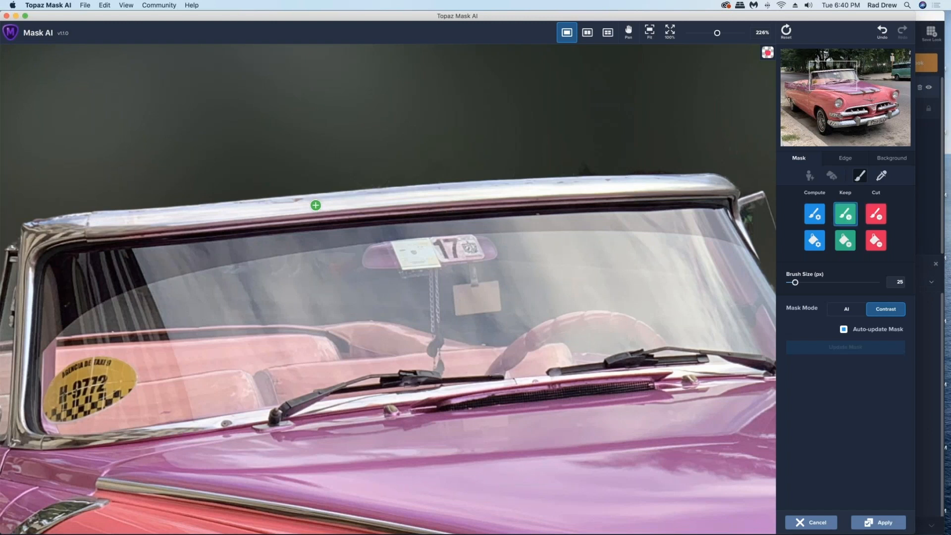
left_click(315, 203)
left_click_drag(444, 197, 695, 189)
left_click(708, 182)
left_click(726, 200)
Step: Cut away the far side vent window frame beside the windshield pillar with the 25 px Cut brush
left_click_drag(842, 80, 860, 84)
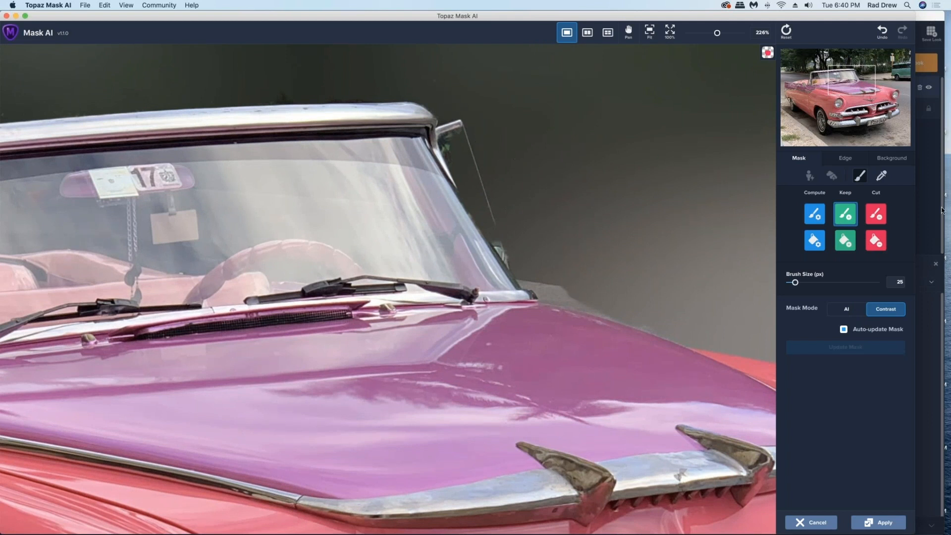
left_click(880, 220)
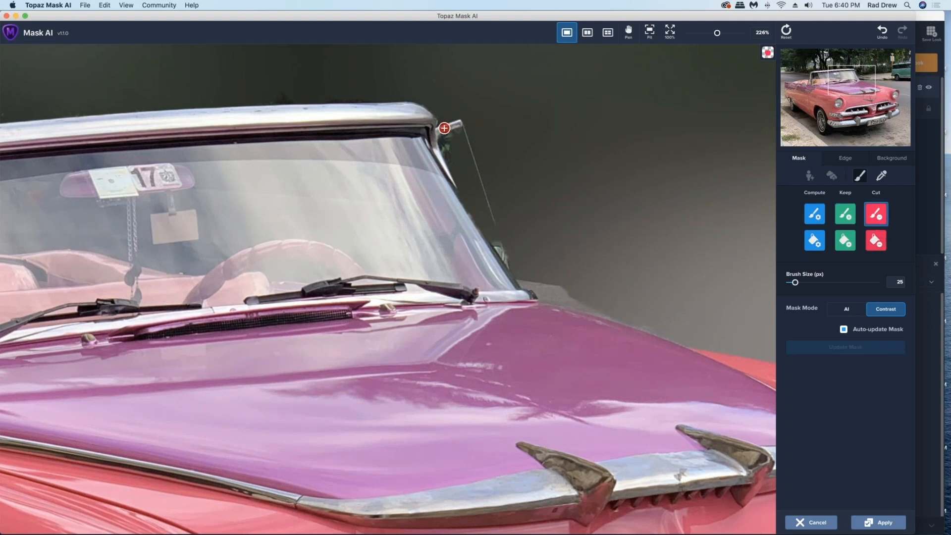
left_click_drag(469, 139, 490, 222)
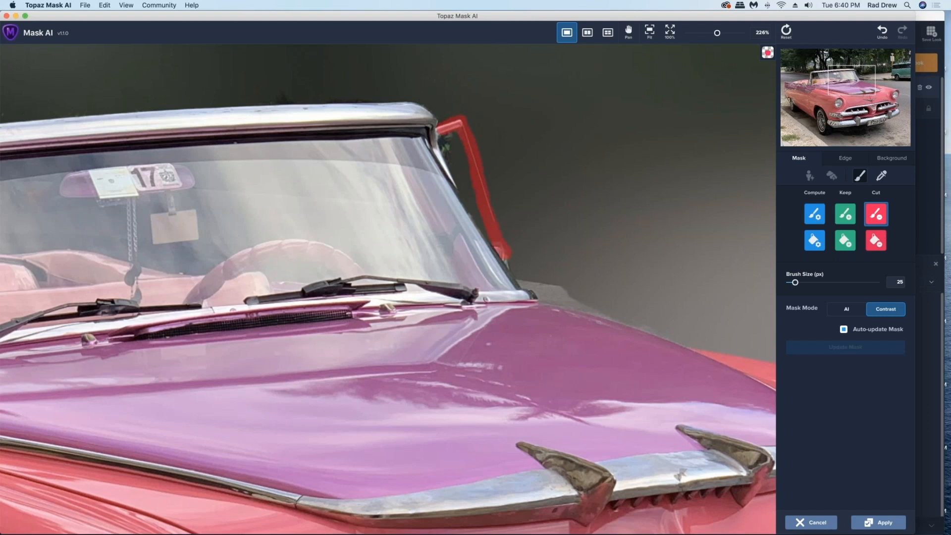
left_click_drag(507, 256, 509, 254)
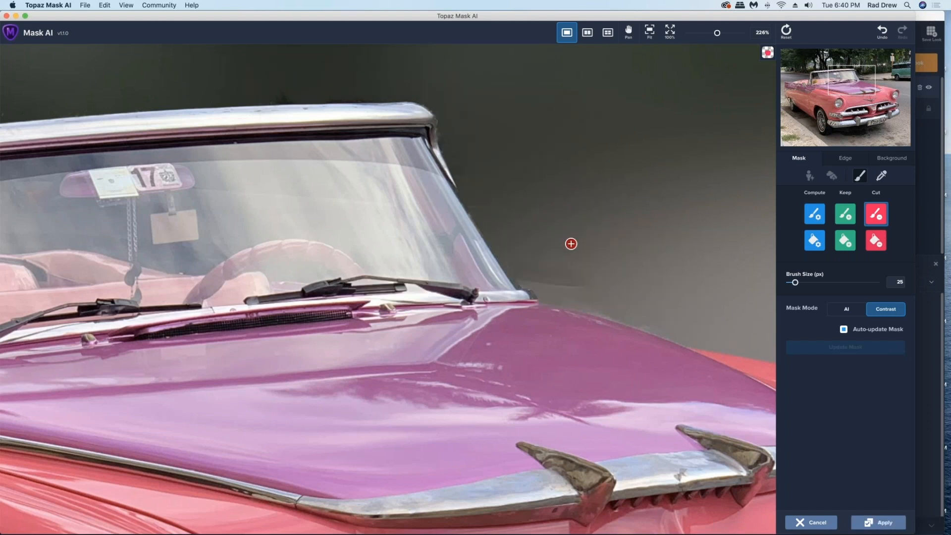
Step: Cut the grey residue beyond the windshield base and rear of the hood, enlarging the Cut brush to 50 px
left_click(564, 285)
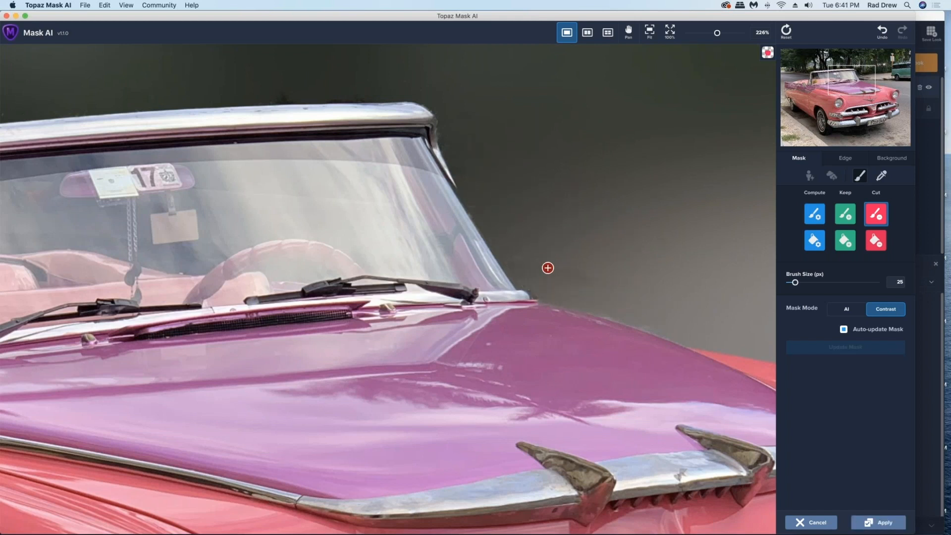
left_click(565, 271)
key("bracketright")
key("bracketright")
left_click(535, 253)
left_click(575, 275)
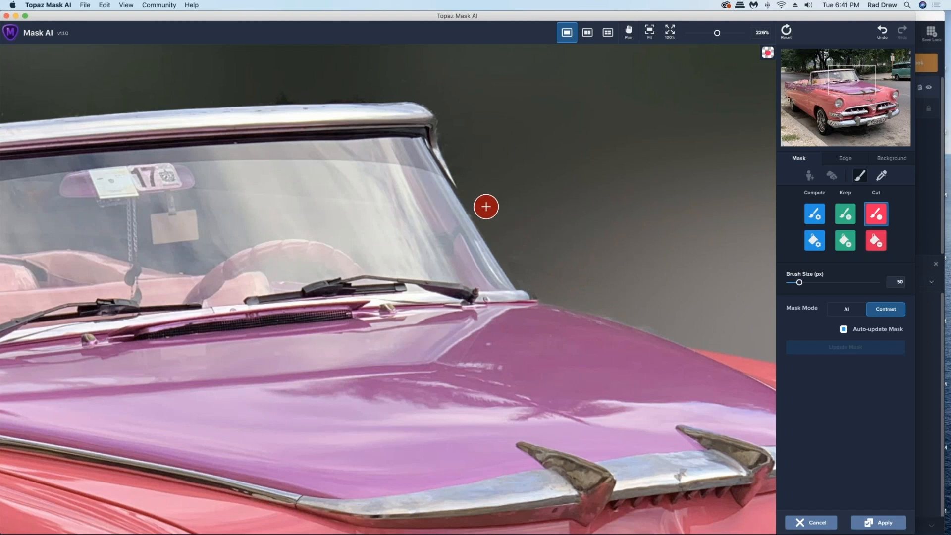
Step: Trim the residue along the far windshield pillar and the far edge of the hood with the 50 px Cut brush
left_click(486, 207)
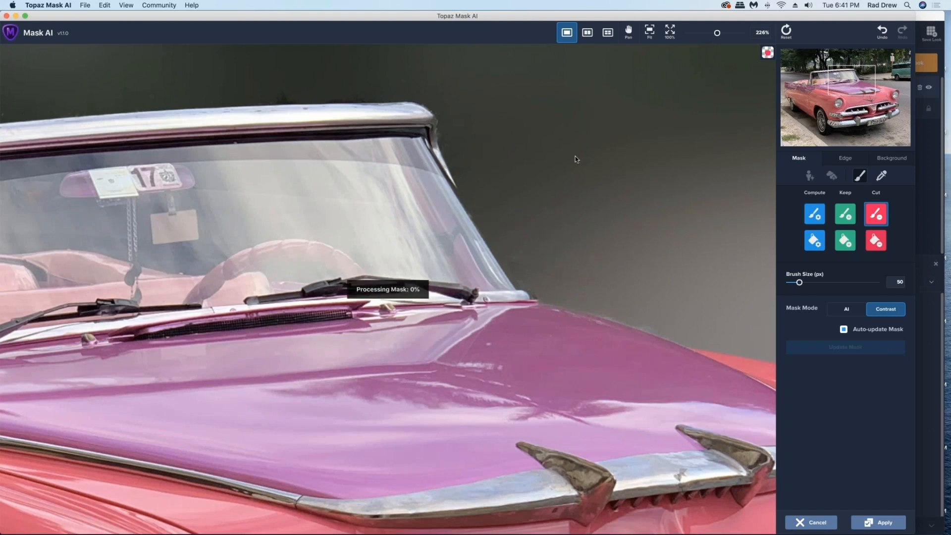
left_click(452, 135)
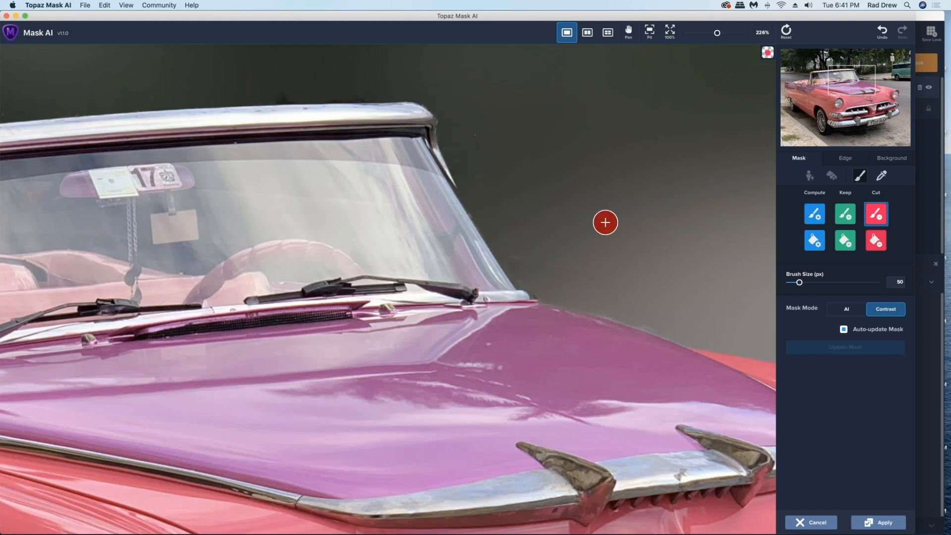
left_click(545, 285)
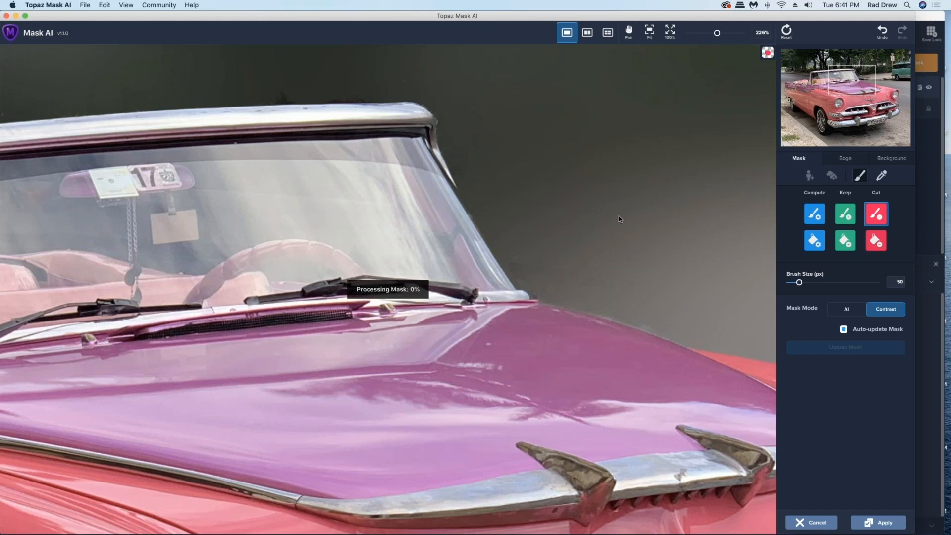
left_click(547, 268)
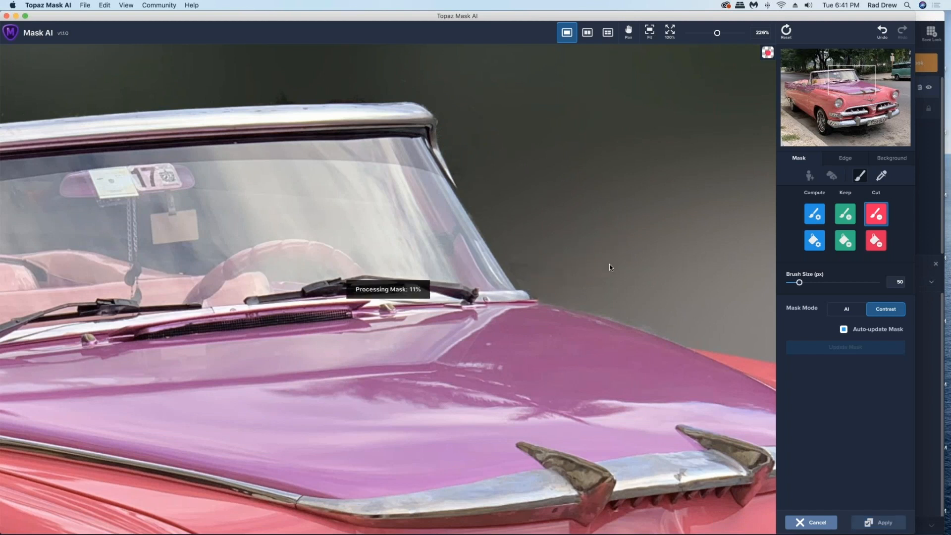
left_click(606, 285)
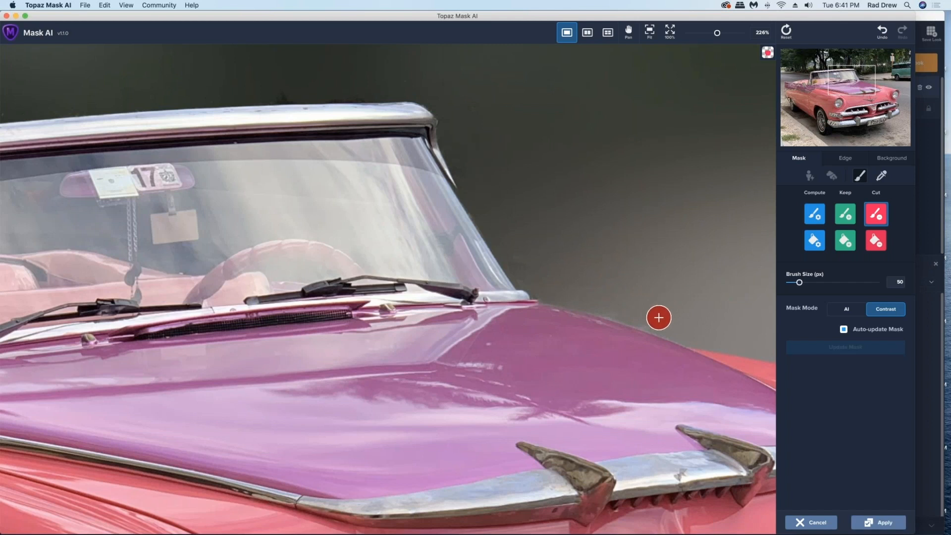
left_click(654, 316)
left_click(617, 298)
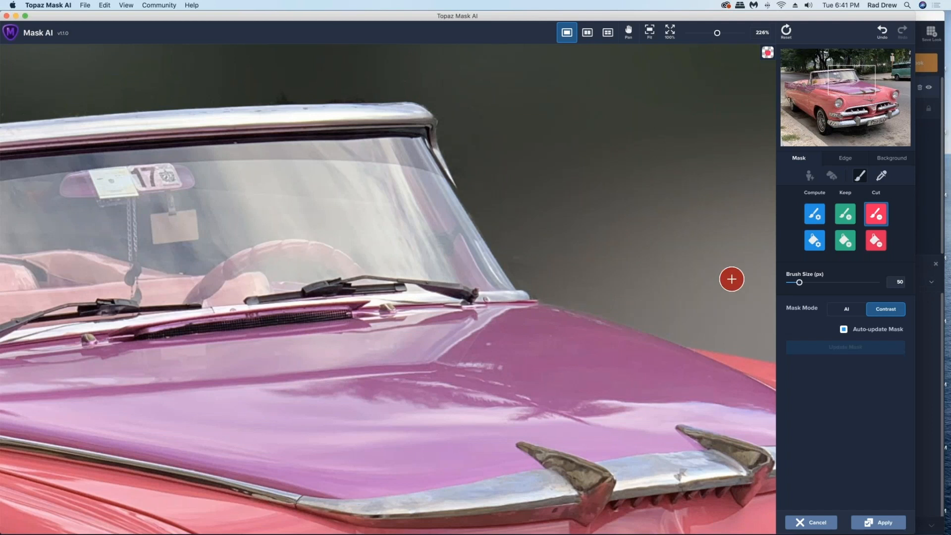
Step: Reinforce the far rear edge of the hood beside the windshield base with the 50 px Keep brush
left_click(845, 214)
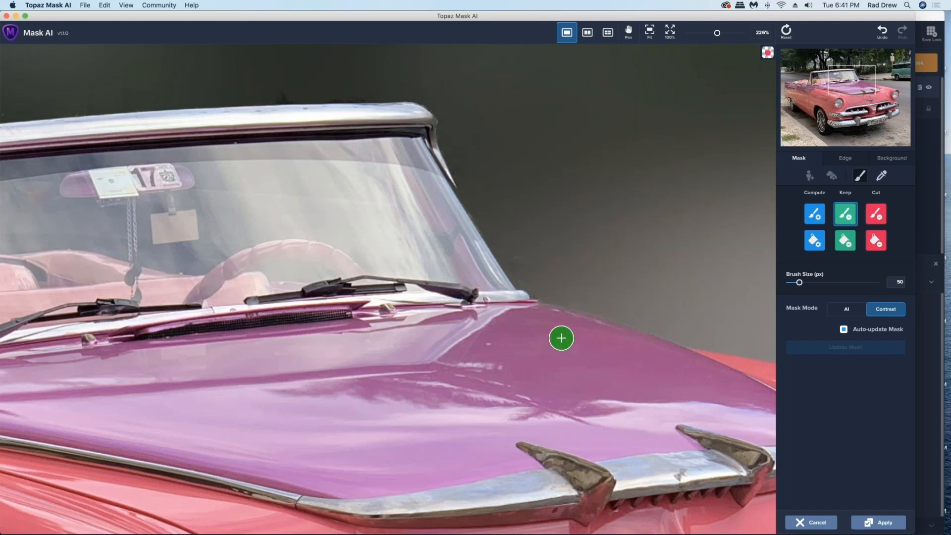
left_click(548, 323)
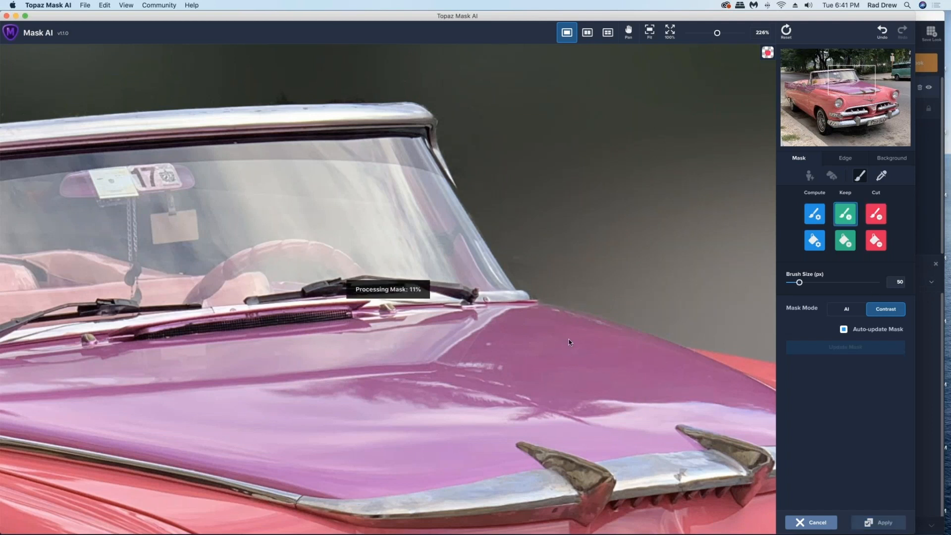
left_click(567, 324)
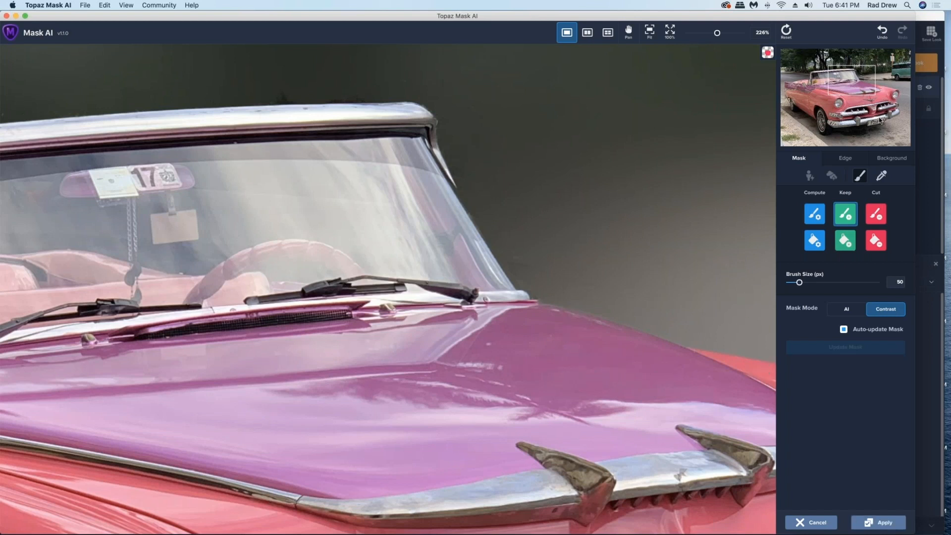
Step: Cut away the residue around the far headlight rim and beneath it with the 50 px Cut brush
left_click_drag(865, 90, 888, 105)
left_click(876, 214)
left_click(655, 243)
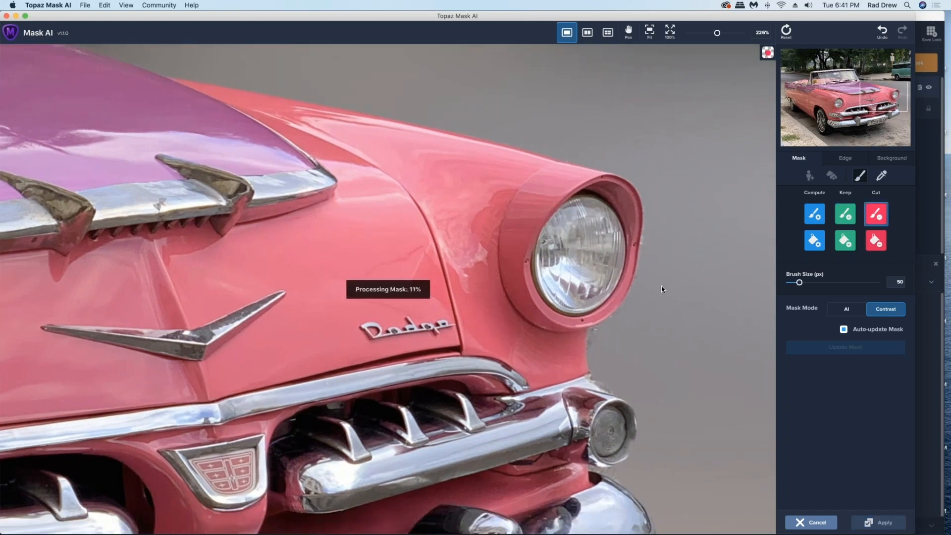
left_click(607, 339)
left_click(628, 321)
left_click(695, 324)
Step: Trim the residue in the corner between the far headlight and the parking light with the 50 px Cut brush
scroll(688, 341, "down", 2)
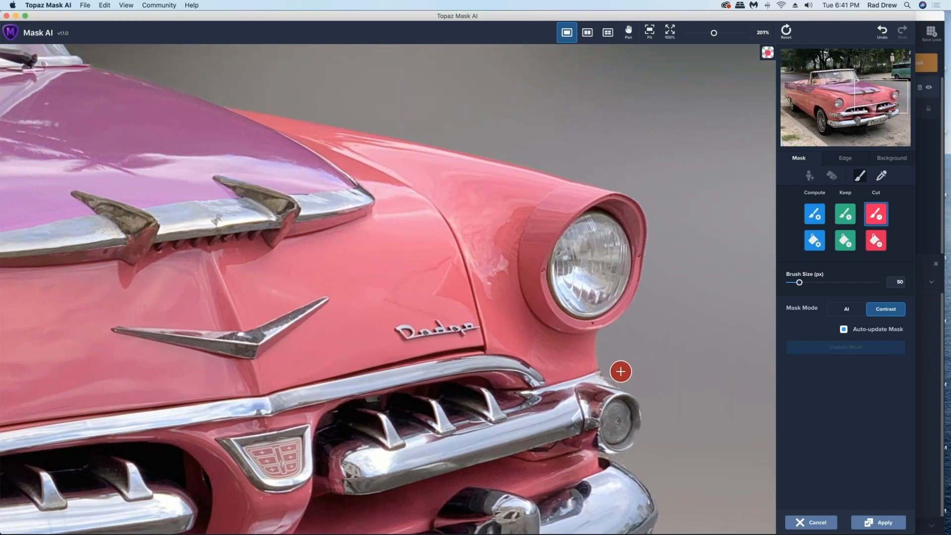
left_click(621, 372)
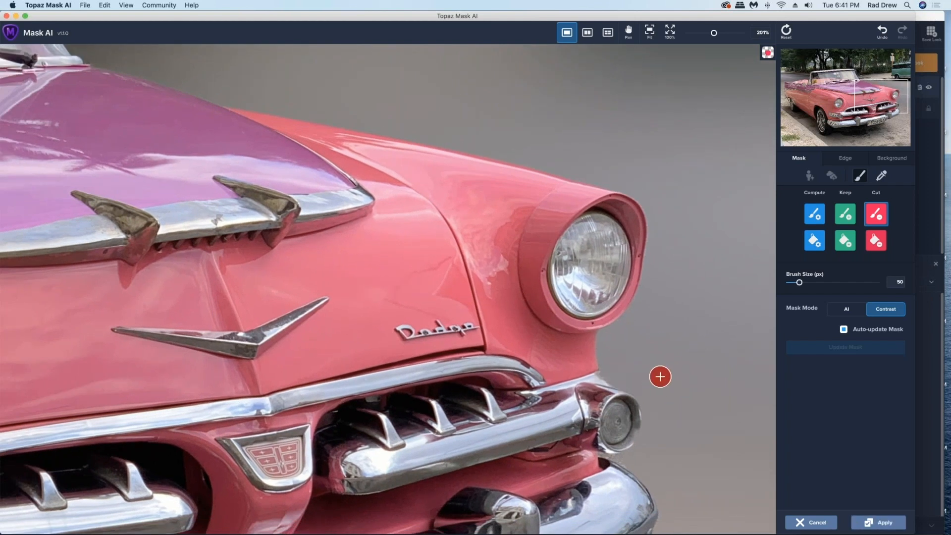
left_click(622, 373)
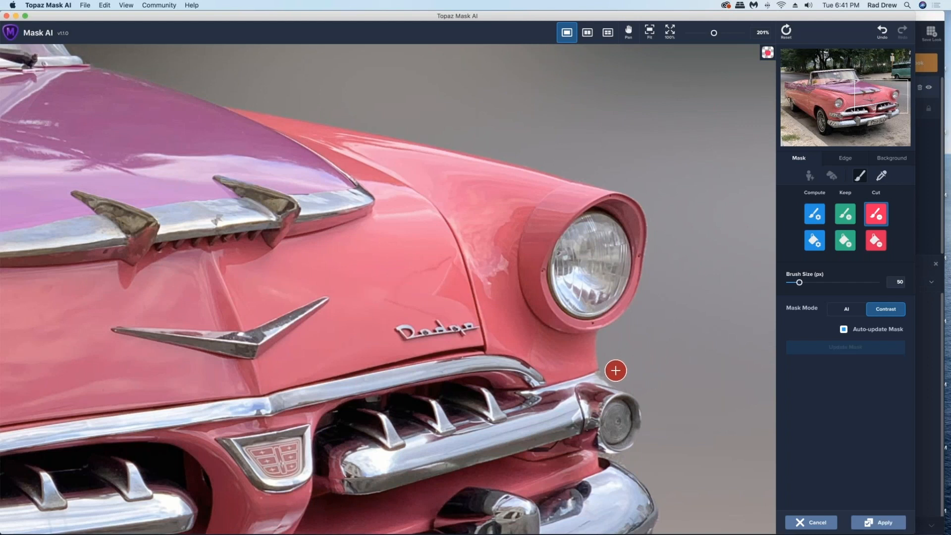
left_click(616, 370)
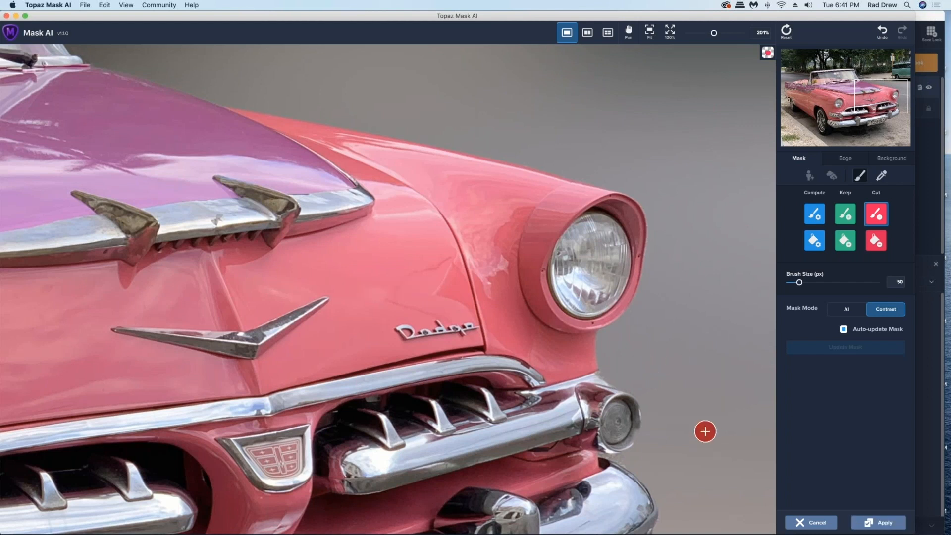
Step: Reduce the Cut brush to 9 px and cut the residue in the gap between the far parking light and the bumper
scroll(707, 431, "down", 3)
scroll(649, 441, "up", 3)
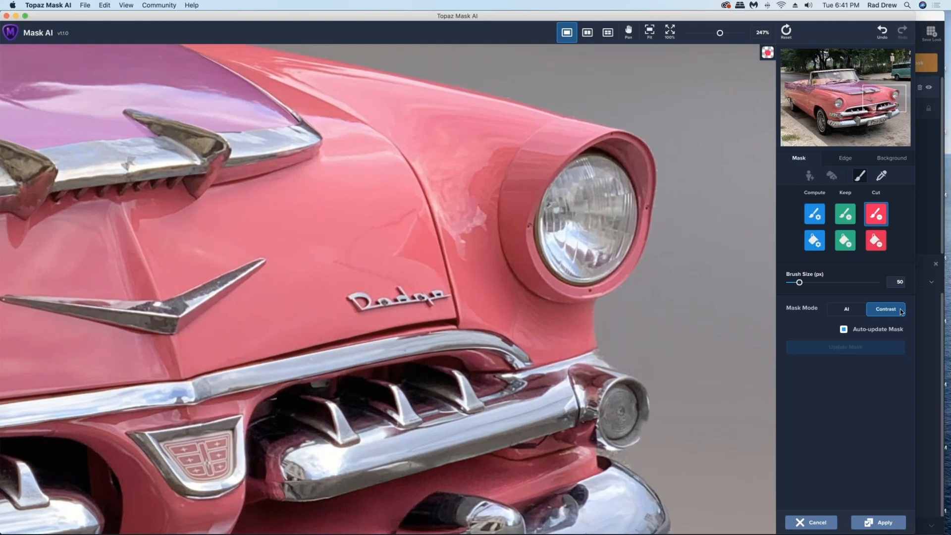
left_click_drag(876, 87, 876, 97)
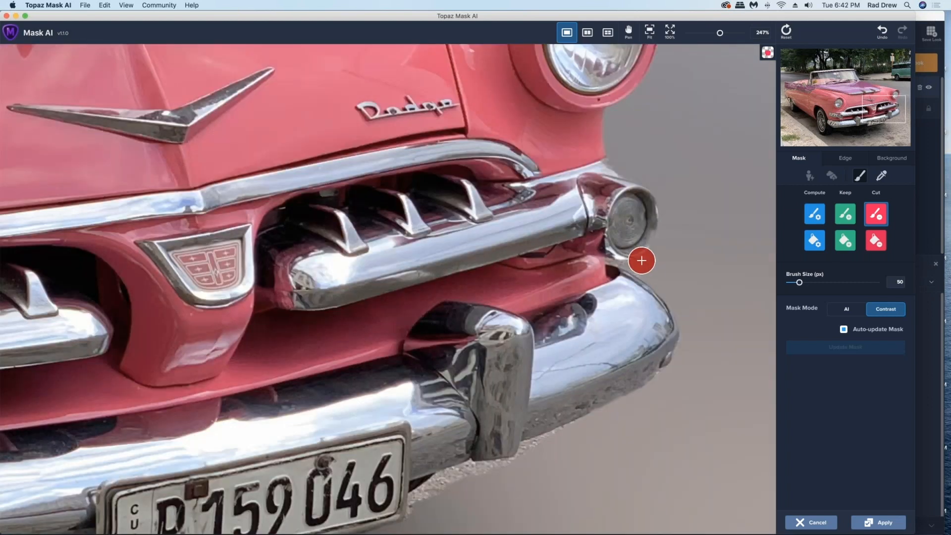
scroll(640, 260, "up", 5)
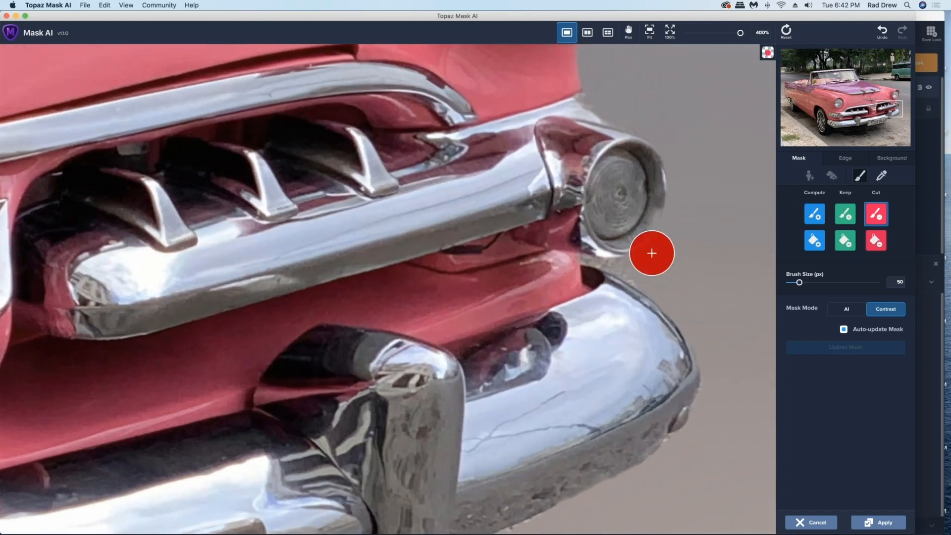
key("bracketleft")
key("bracketleft")
key("bracketleft")
key("bracketleft")
key("bracketleft")
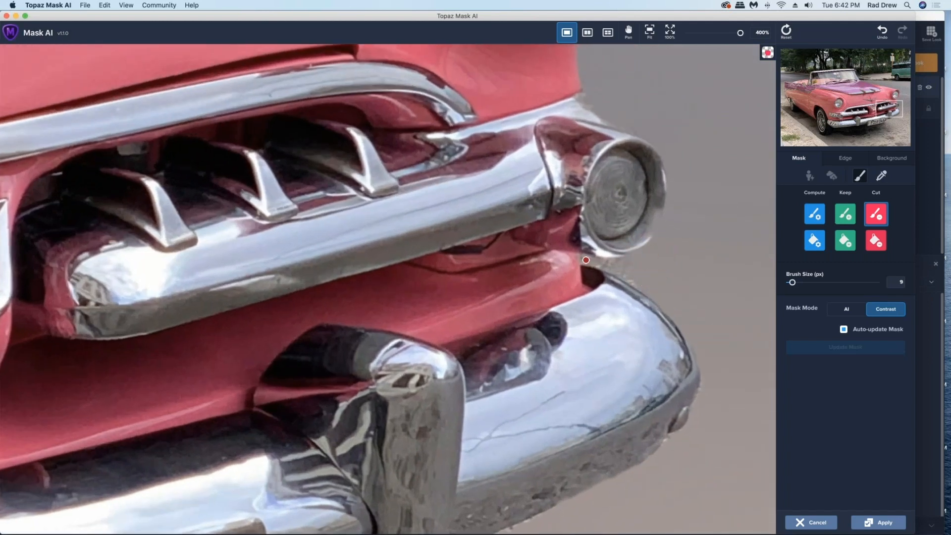
left_click(586, 260)
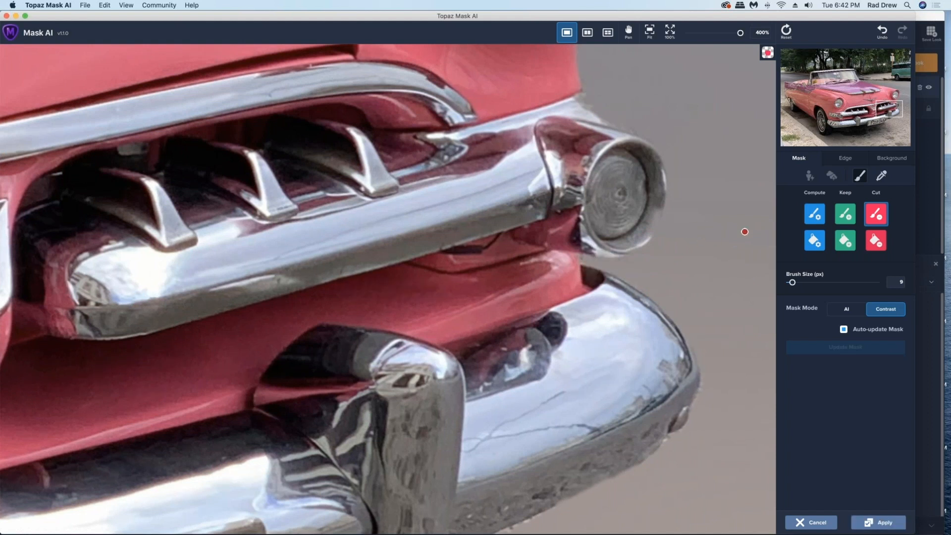
Step: Restore the far parking light housing and its chrome rim with the Keep brush enlarged to 25 px
key("2")
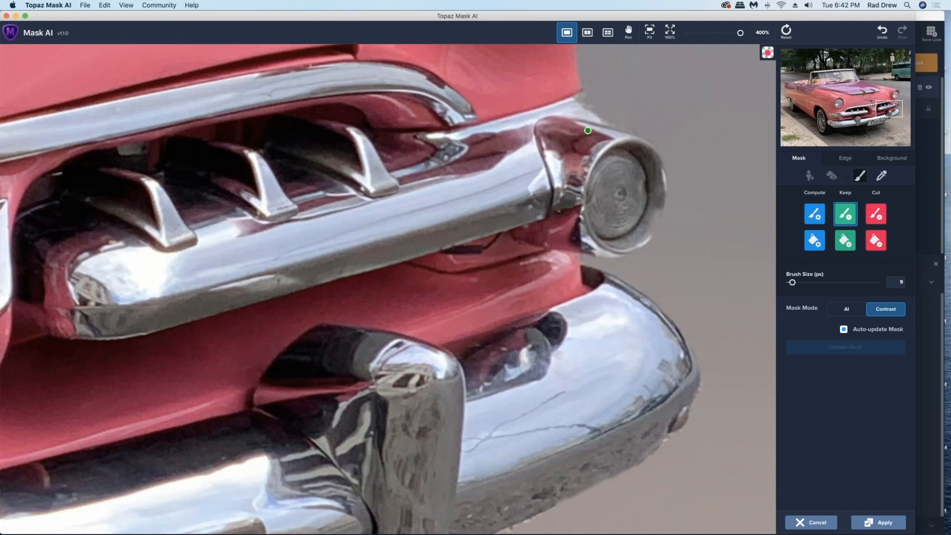
key("]")
key("]")
left_click(573, 109)
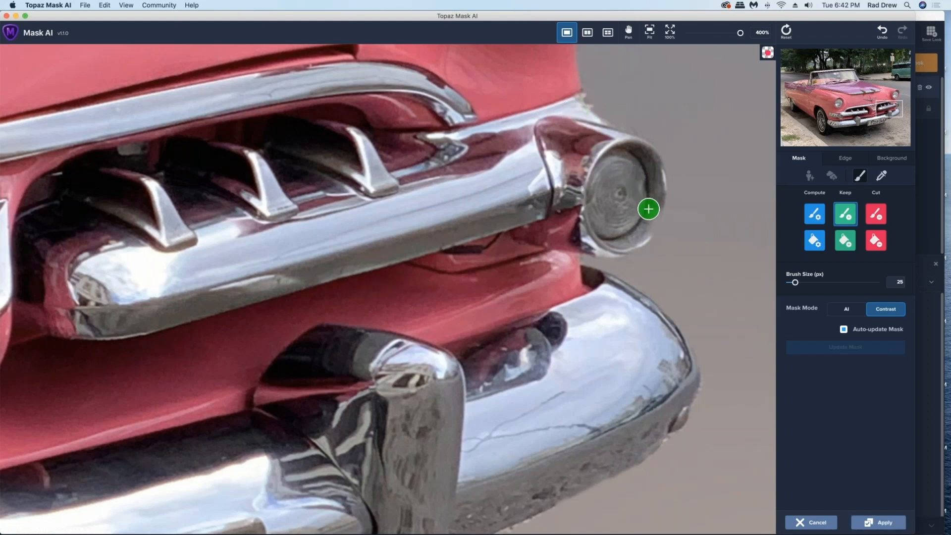
left_click(649, 210)
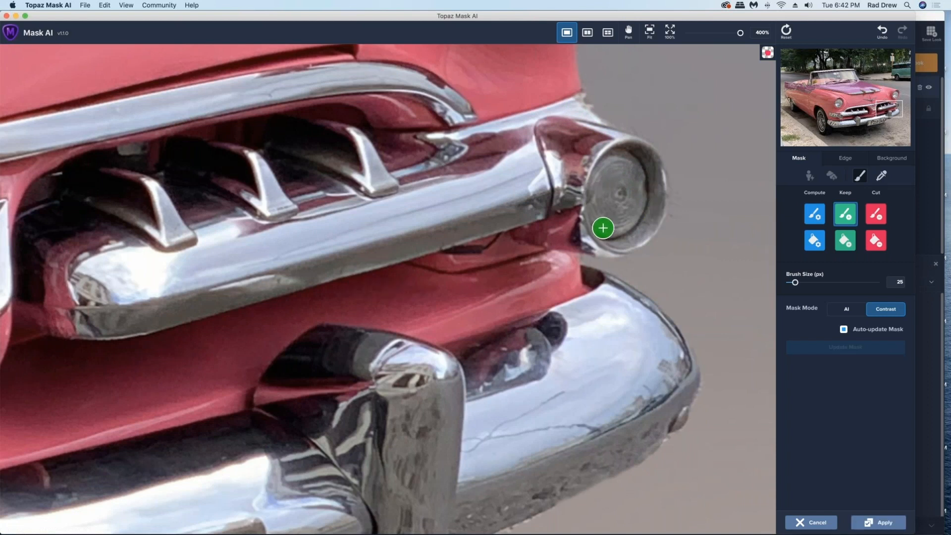
left_click(590, 235)
Step: Cut the residue just outside the far parking light's outer rim with the 25 px Cut brush
left_click(876, 214)
left_click(684, 193)
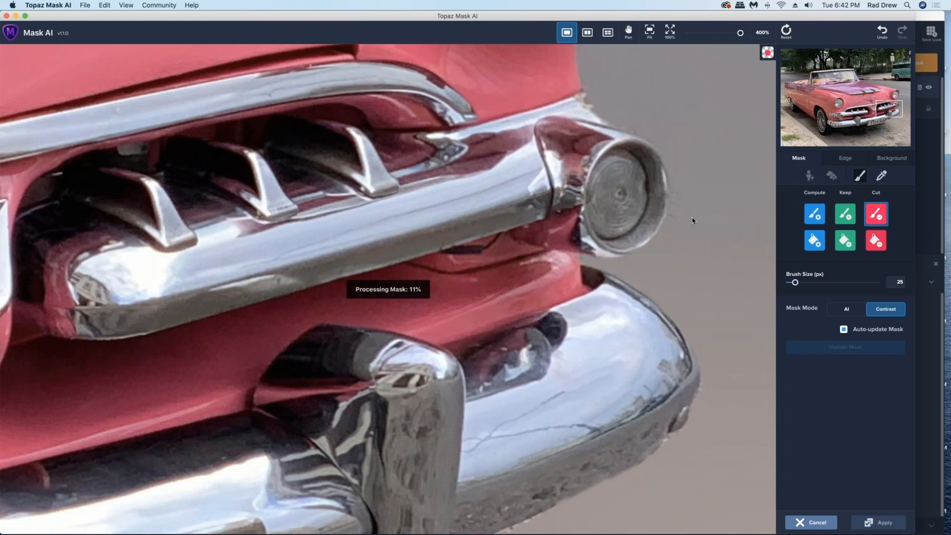
left_click(686, 218)
left_click(679, 218)
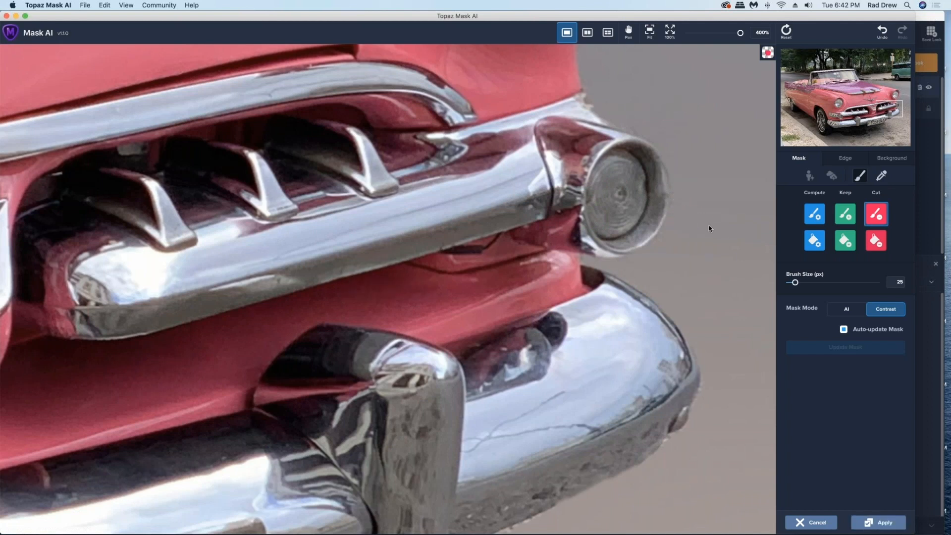
Step: Reinforce the outer rim of the far parking light with the 25 px Keep brush
left_click(846, 214)
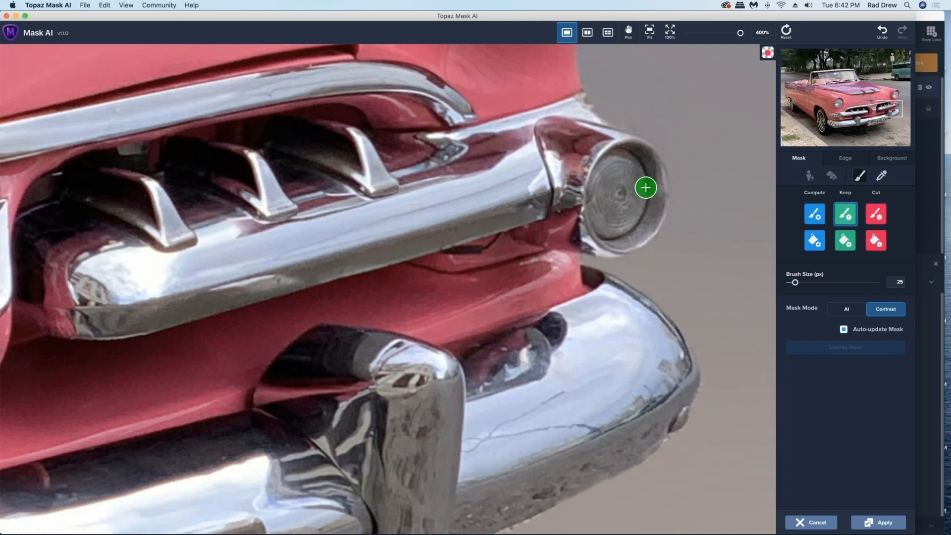
left_click(646, 189)
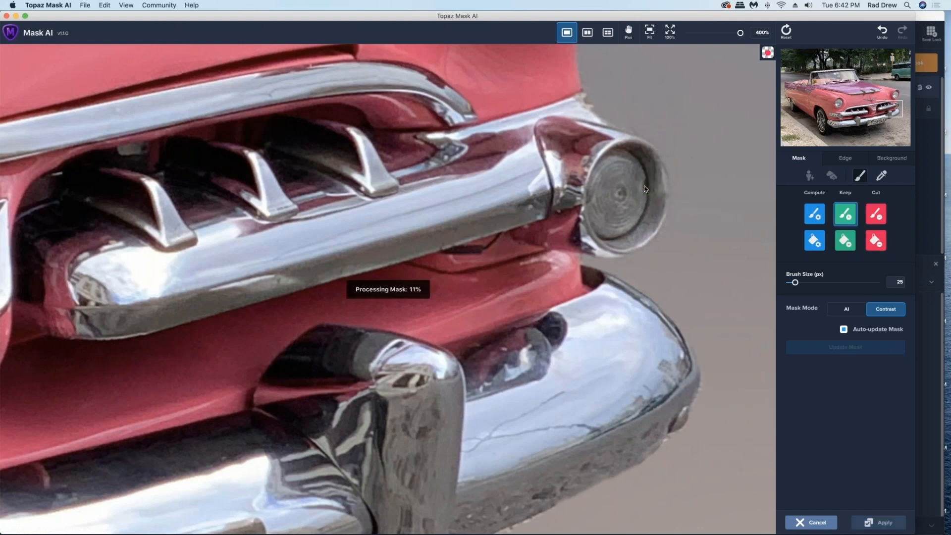
left_click(636, 163)
left_click(639, 222)
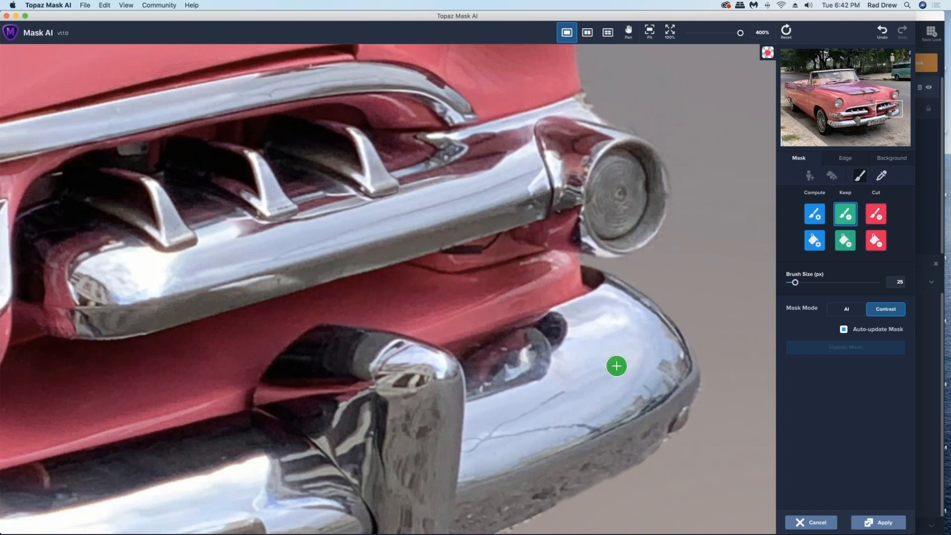
Step: Cut away the gravel strip beneath the far bumper guard and toward the license plate with the 25 px Cut brush
scroll(622, 357, "down", 2)
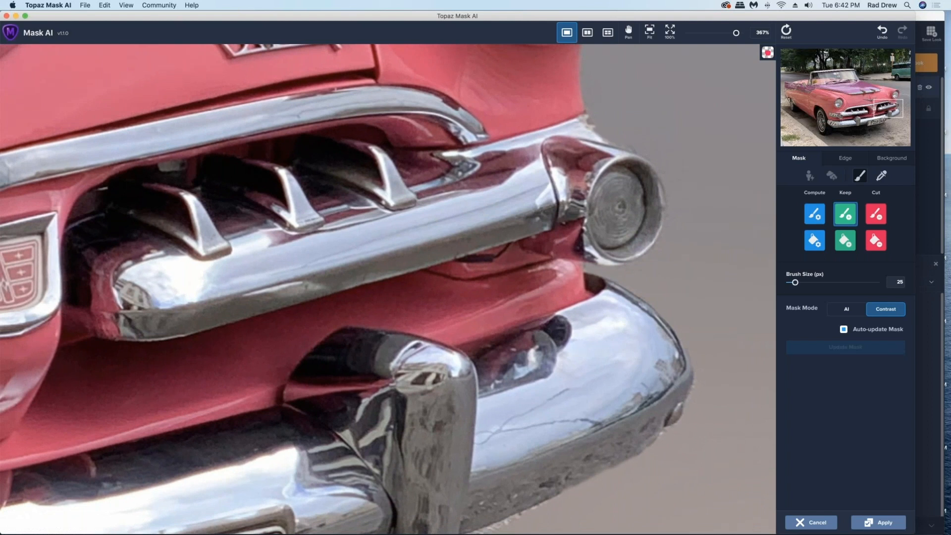
left_click_drag(894, 114, 895, 124)
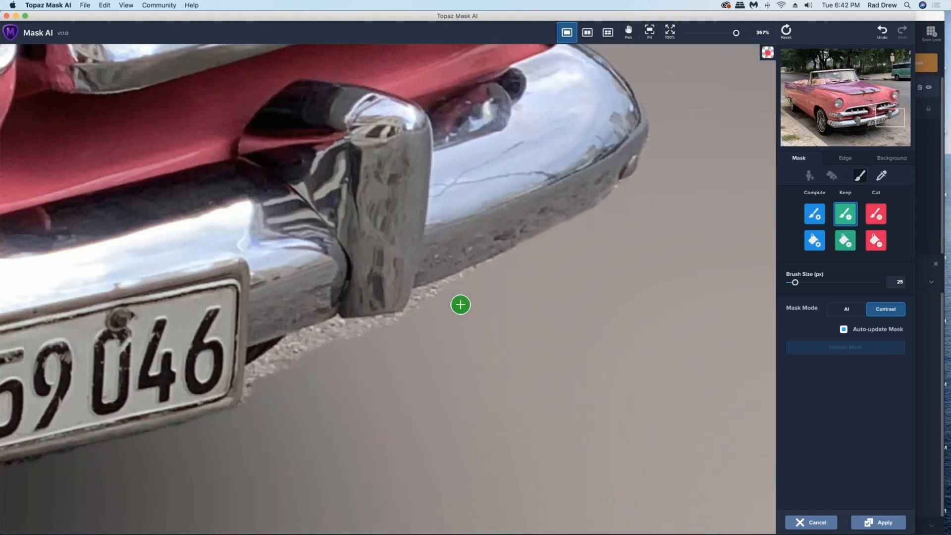
left_click(880, 220)
left_click_drag(425, 304, 435, 314)
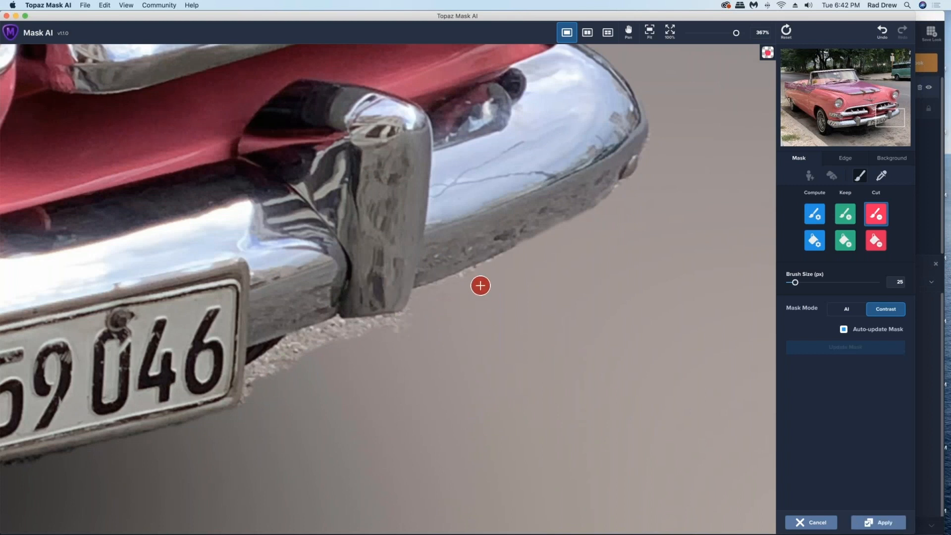
left_click_drag(467, 281, 453, 295)
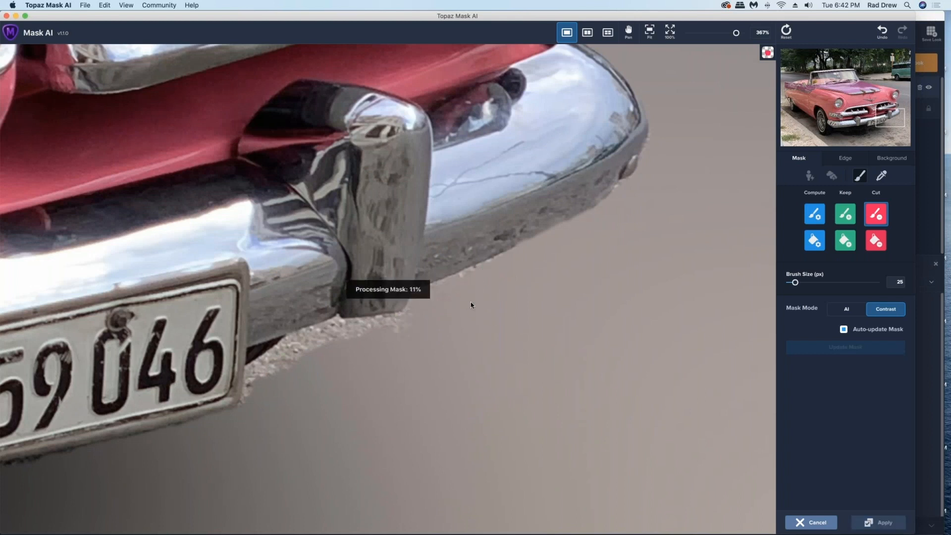
mouse_move(393, 337)
left_mouse_down()
mouse_move(380, 329)
mouse_move(329, 340)
mouse_move(255, 376)
left_mouse_up()
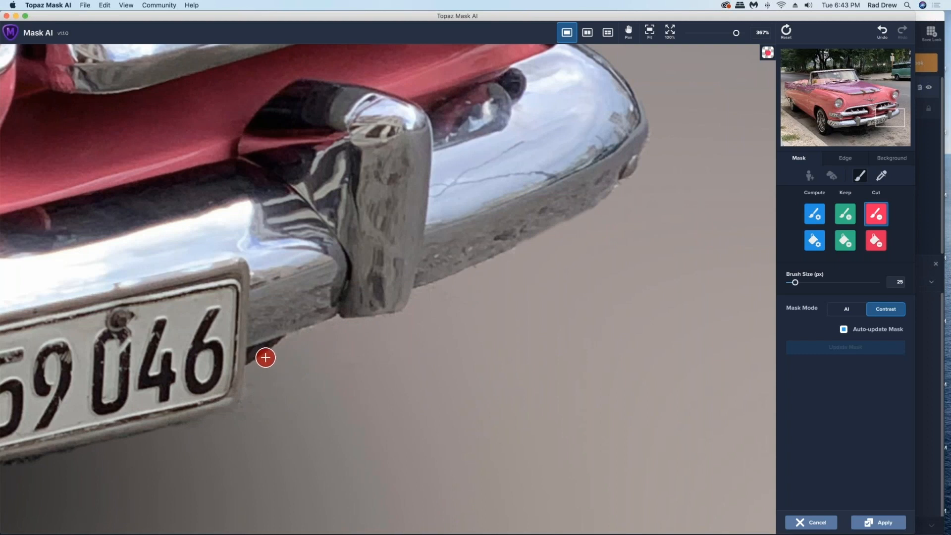
Step: Reduce the Cut brush to 20 px and cut the dark residue under the bumper and around the license plate's far corner
key("bracketleft")
key("bracketleft")
key("bracketleft")
mouse_move(258, 355)
left_mouse_down()
mouse_move(280, 342)
mouse_move(287, 357)
left_mouse_up()
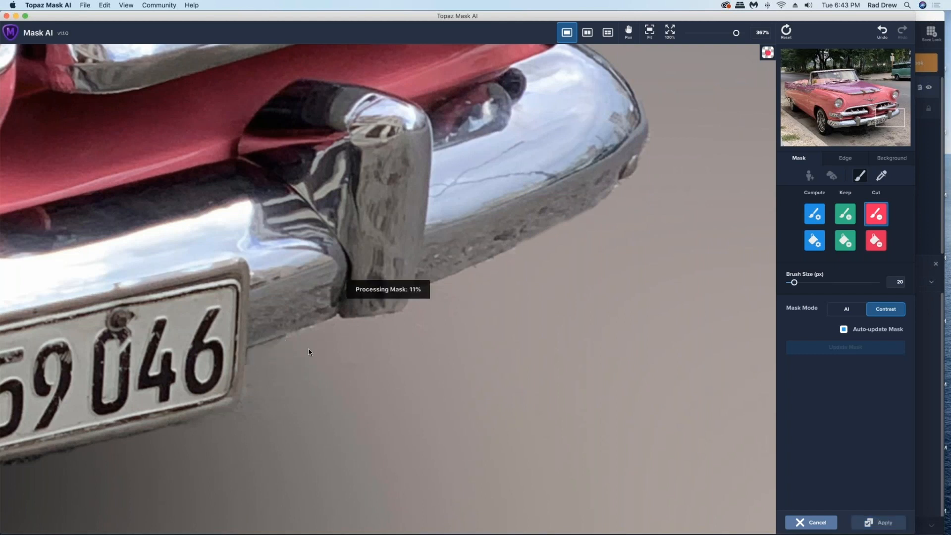
left_click(255, 361)
left_click_drag(251, 389, 249, 414)
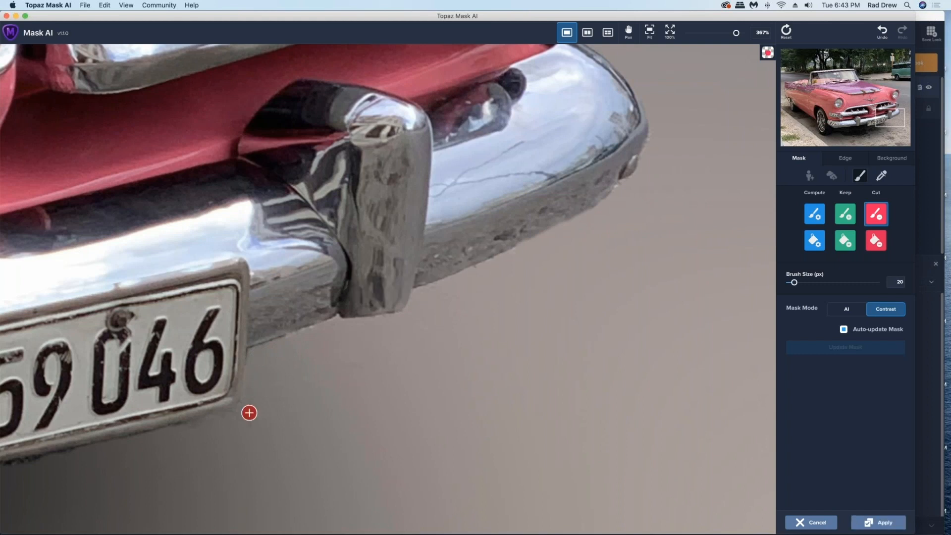
left_click(245, 419)
Step: Cut the residue below the license plate and reinforce the plate's lower edge with the Keep brush, both at 20 px
left_click_drag(894, 118, 880, 124)
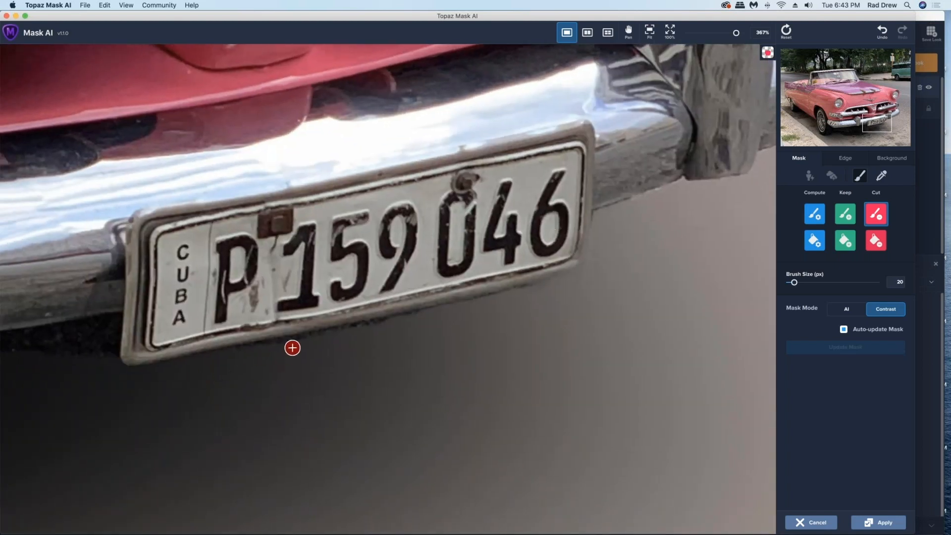
left_click_drag(284, 350, 364, 338)
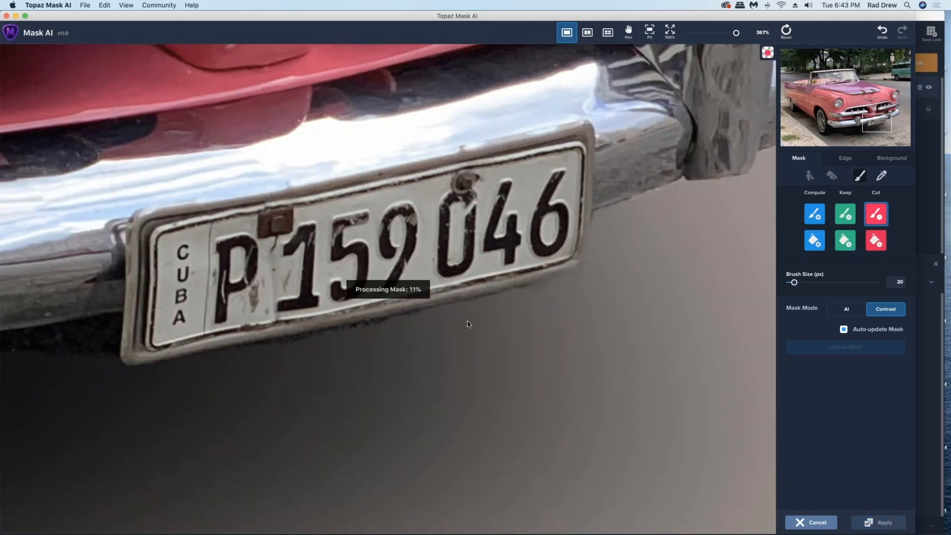
left_click(845, 213)
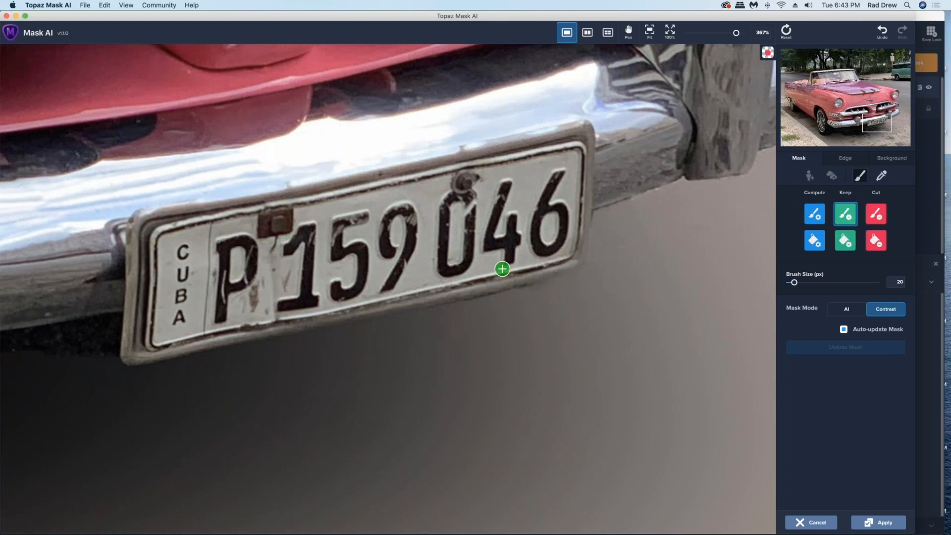
mouse_move(528, 269)
left_mouse_down()
mouse_move(572, 240)
mouse_move(576, 251)
mouse_move(552, 252)
left_mouse_up()
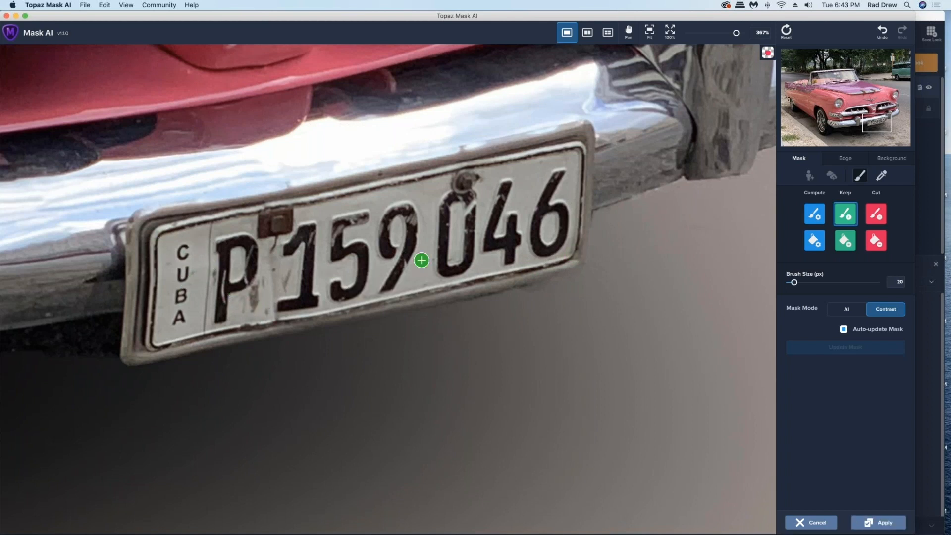
Step: Enlarge the Cut brush to 35 px and cut the dark shadow residue under the bumper from the license plate past the near bumper guard
left_click_drag(875, 119, 858, 124)
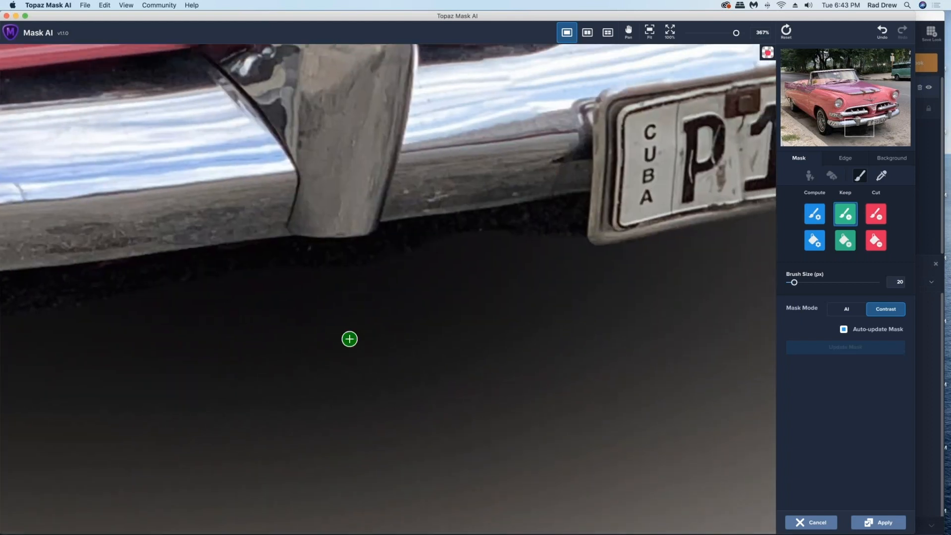
scroll(351, 338, "down", 5)
scroll(123, 333, "down", 2)
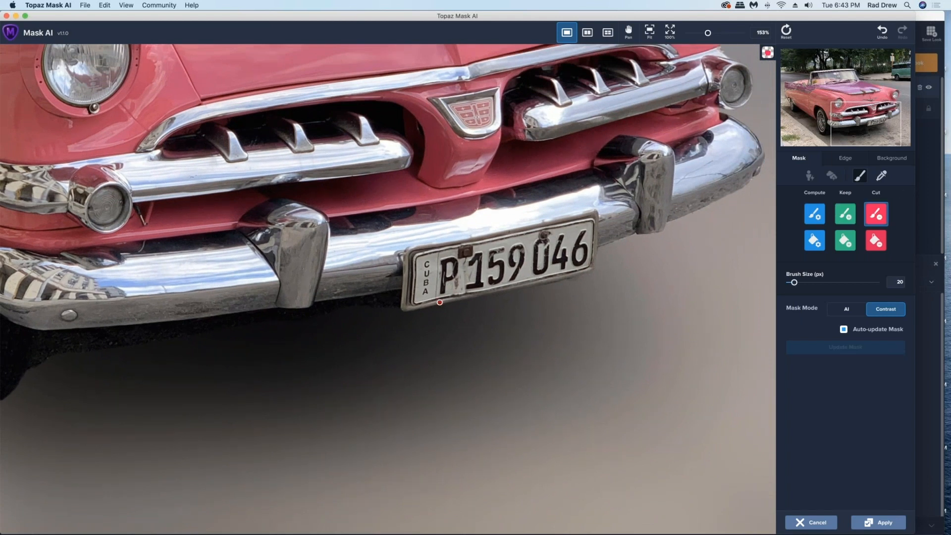
key("bracketright")
left_click(384, 308)
left_click_drag(374, 304, 238, 321)
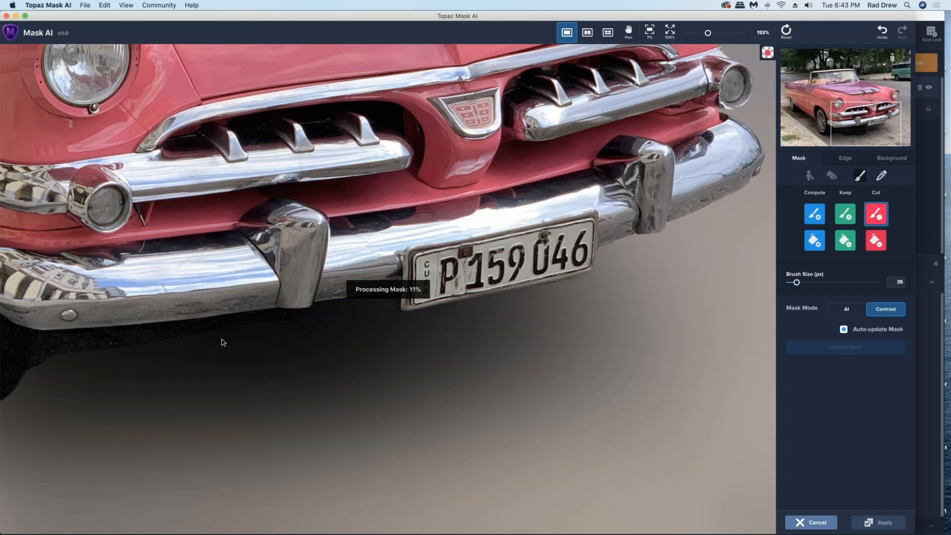
Step: Cut the shadow residue under the bumper's near end with the 35 px Cut brush, and replace the background blur with a solid green color
mouse_move(176, 333)
left_mouse_down()
mouse_move(55, 346)
mouse_move(51, 356)
mouse_move(68, 350)
mouse_move(58, 341)
mouse_move(104, 340)
mouse_move(44, 342)
mouse_move(132, 374)
mouse_move(53, 337)
left_mouse_up()
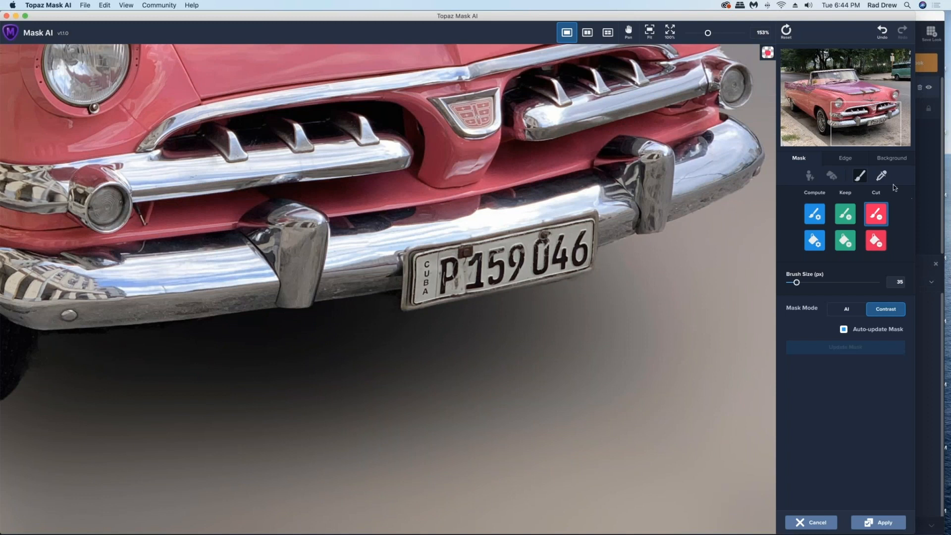
left_click(900, 162)
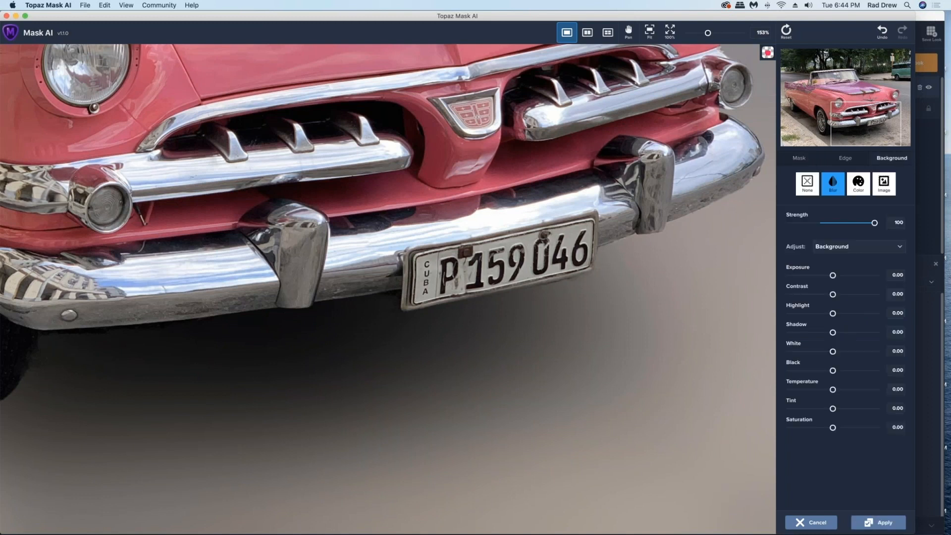
left_click(860, 187)
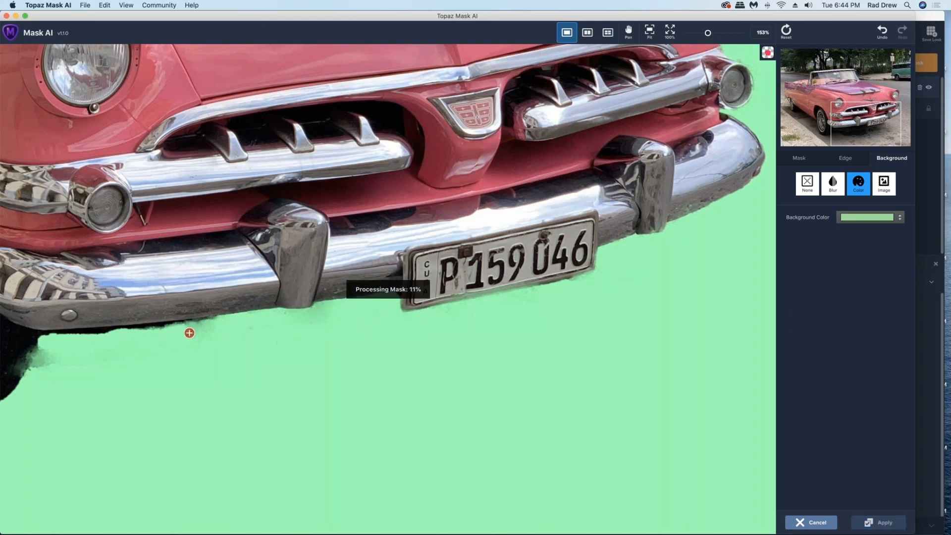
Step: Cut the dark fringe along the bumper's lower edge between the near bumper guard and the front wheel
left_click_drag(219, 324, 75, 338)
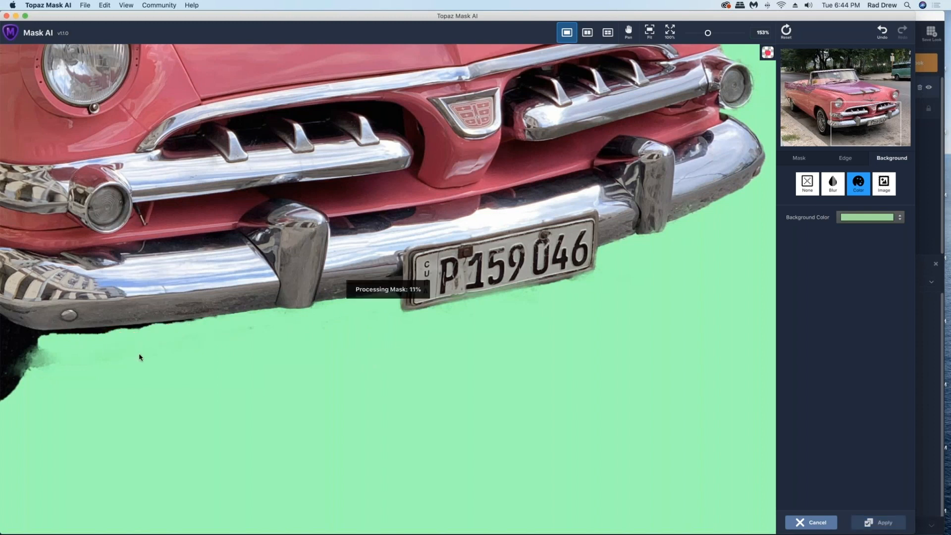
left_click_drag(149, 331, 126, 333)
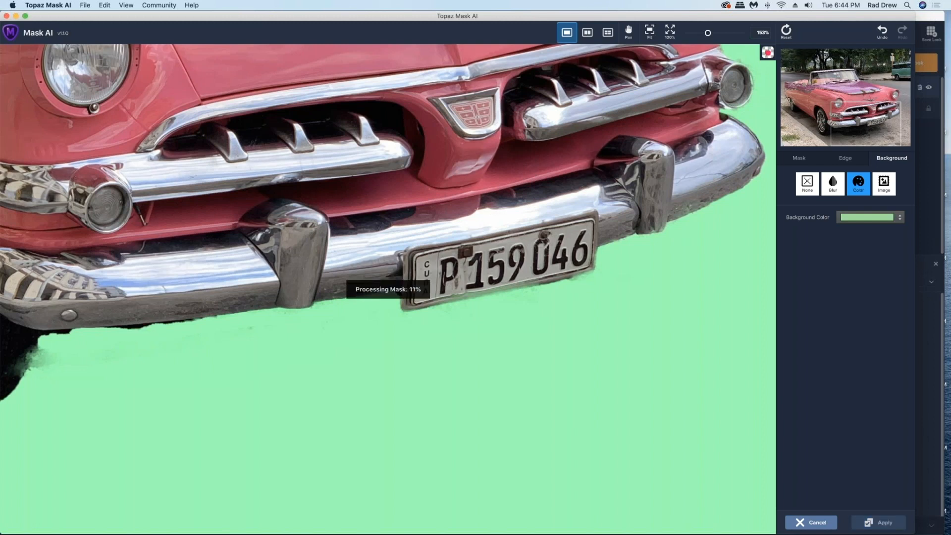
mouse_move(195, 325)
left_mouse_down()
mouse_move(122, 339)
mouse_move(138, 332)
mouse_move(103, 331)
left_mouse_up()
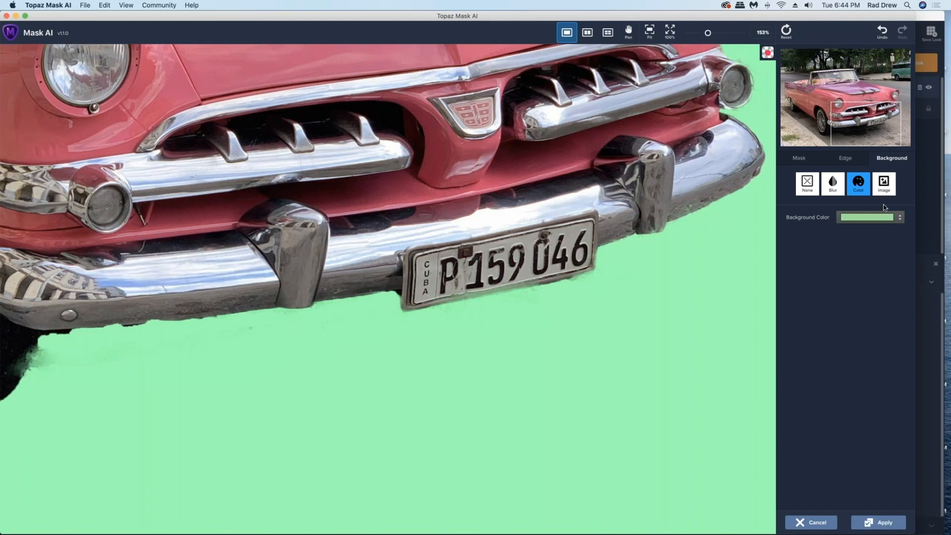
Step: Restore the bumper's lower edge beside the bolt near the front wheel with the 35 px Keep brush
left_click(800, 159)
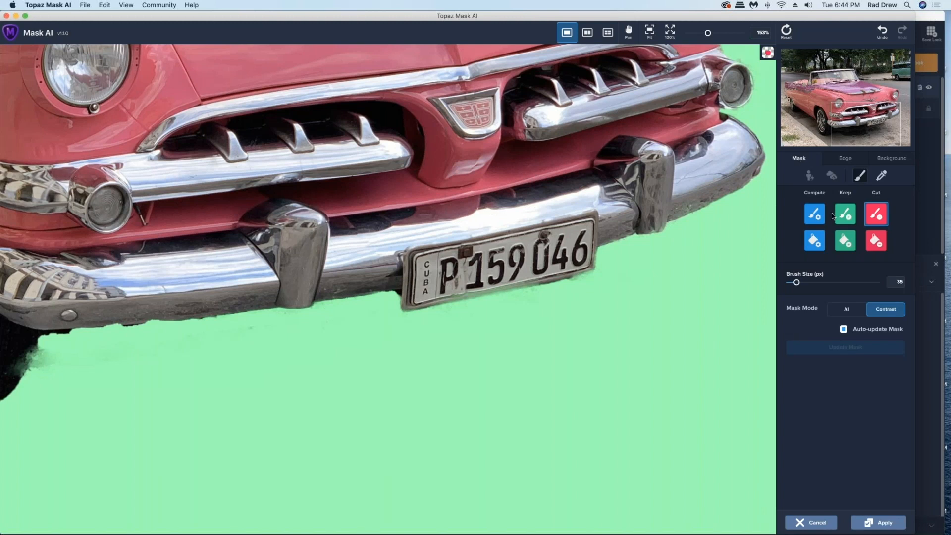
left_click(844, 216)
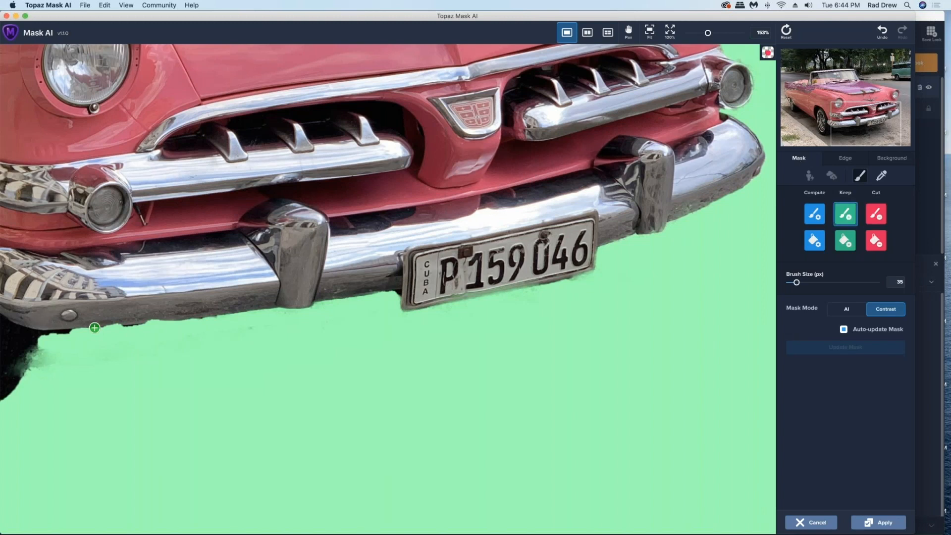
left_click_drag(102, 321, 155, 319)
Step: Enlarge the Cut brush to 45 px and cut the residue between the front tire and the bumper's near end
left_click_drag(877, 113, 846, 114)
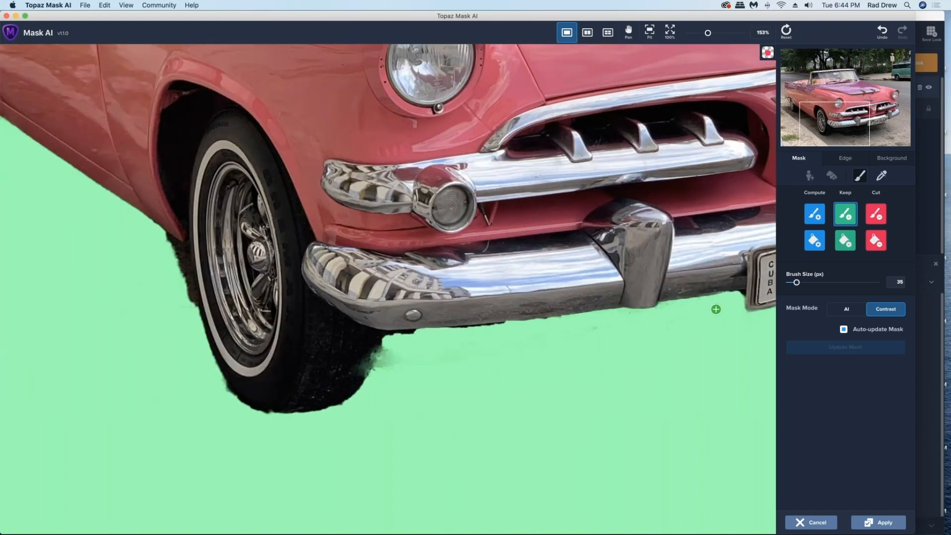
left_click(876, 213)
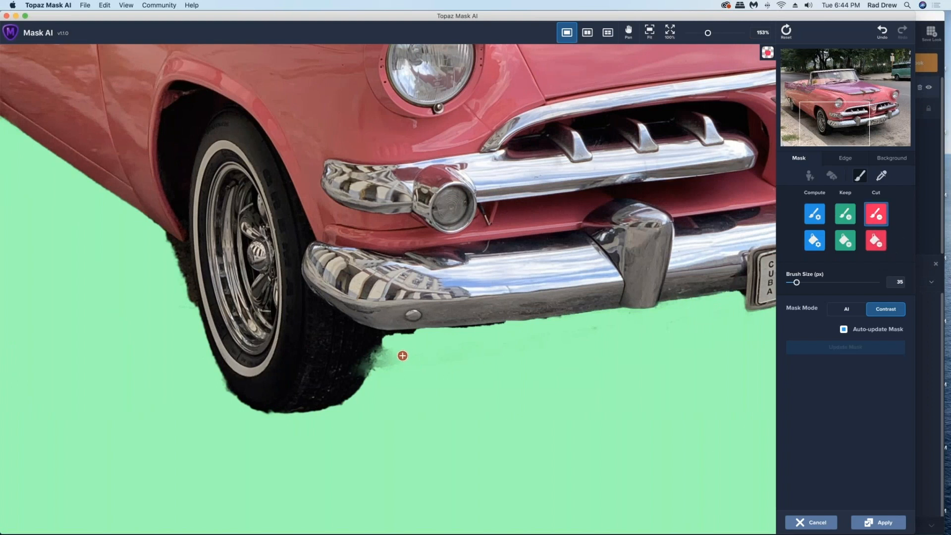
key("]")
left_click_drag(391, 353, 392, 367)
mouse_move(410, 334)
left_mouse_down()
mouse_move(414, 355)
mouse_move(398, 340)
left_mouse_up()
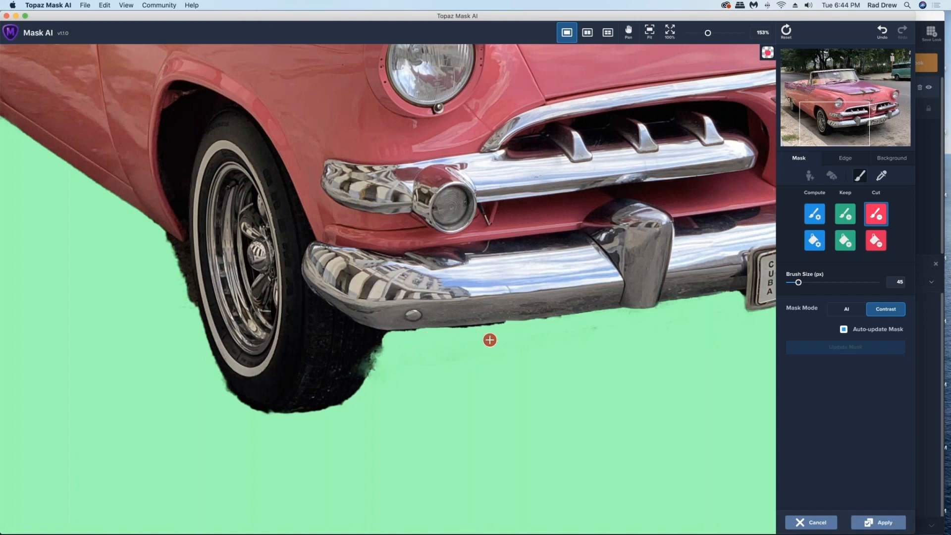
mouse_move(464, 335)
left_mouse_down()
mouse_move(507, 329)
mouse_move(463, 329)
left_mouse_up()
Step: Reinforce the bumper's lower edge with the 45 px Keep brush and cut the remaining dark specks beneath it up to the front tire
left_click(845, 214)
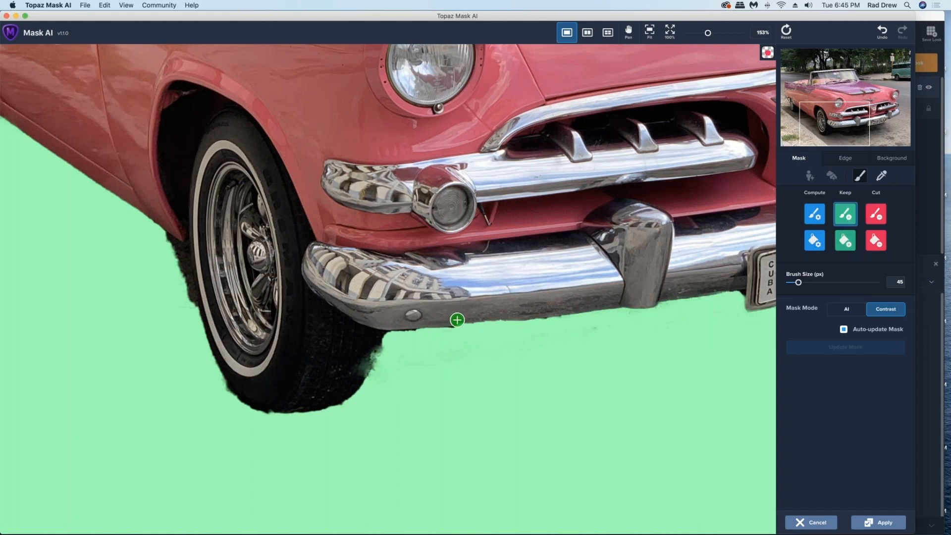
left_click_drag(458, 318, 507, 318)
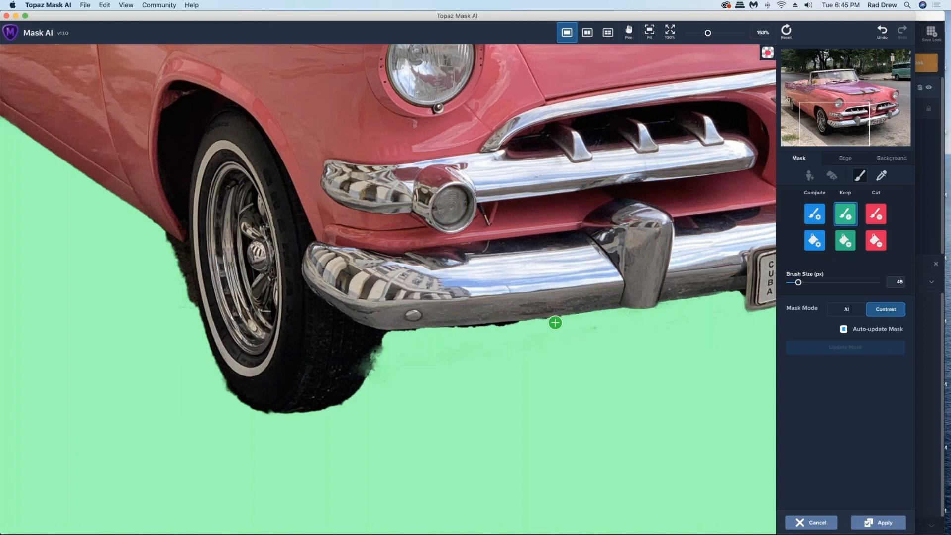
left_click(877, 216)
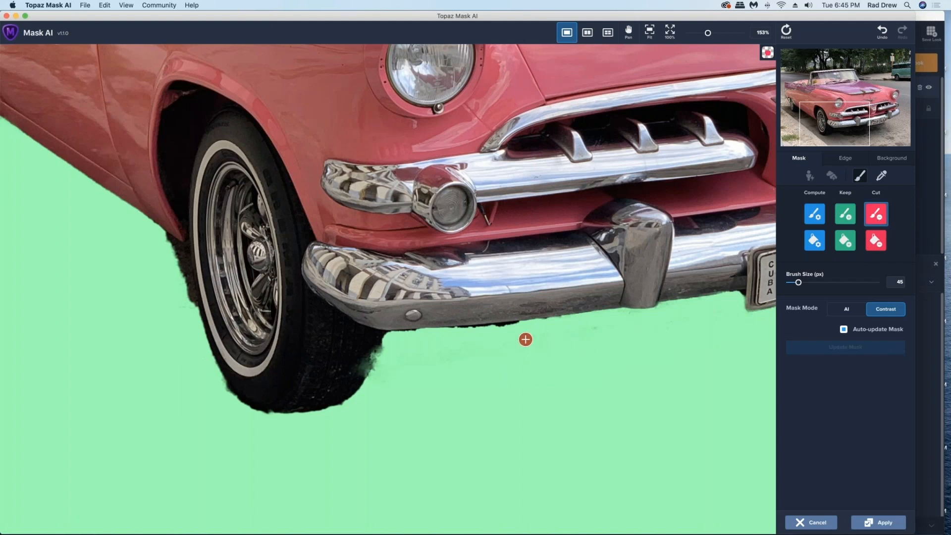
left_click(504, 331)
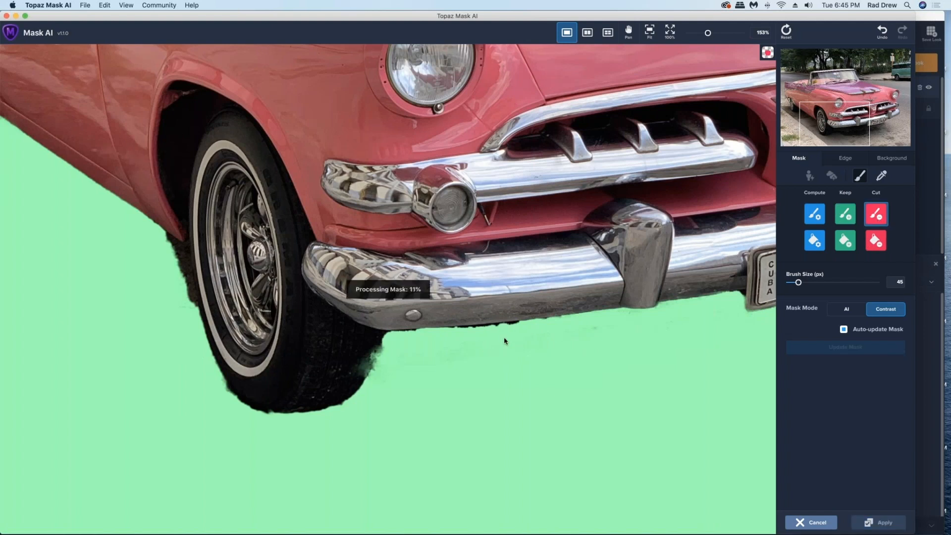
left_click(513, 330)
left_click(480, 332)
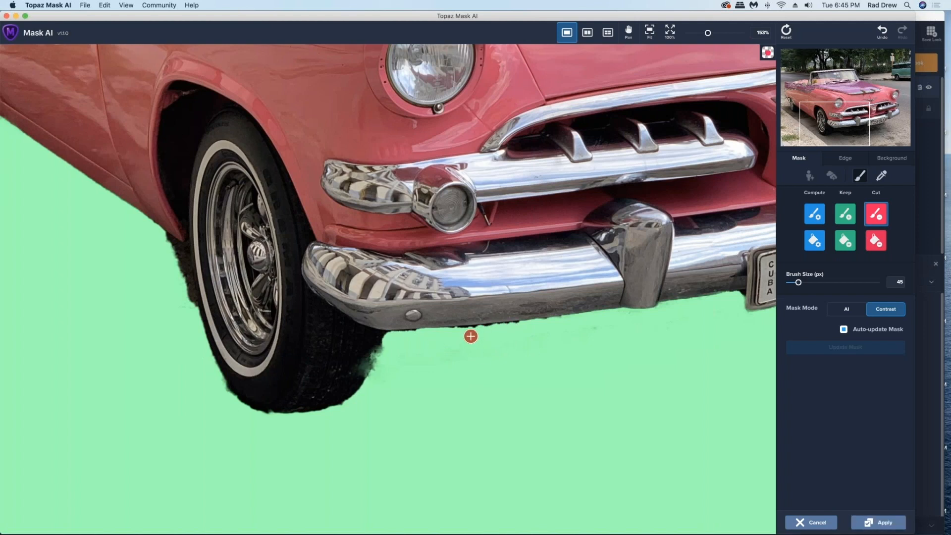
left_click(475, 334)
left_click(389, 353)
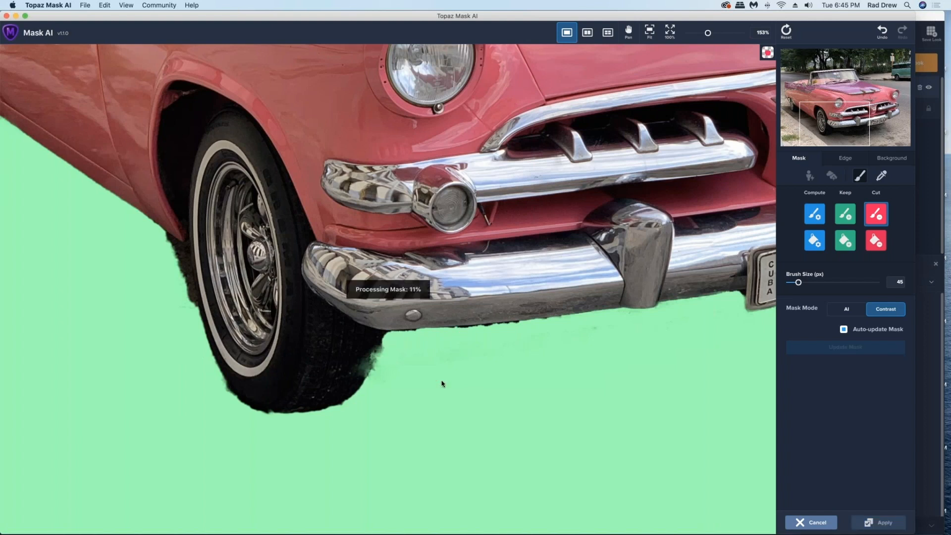
left_click(382, 341)
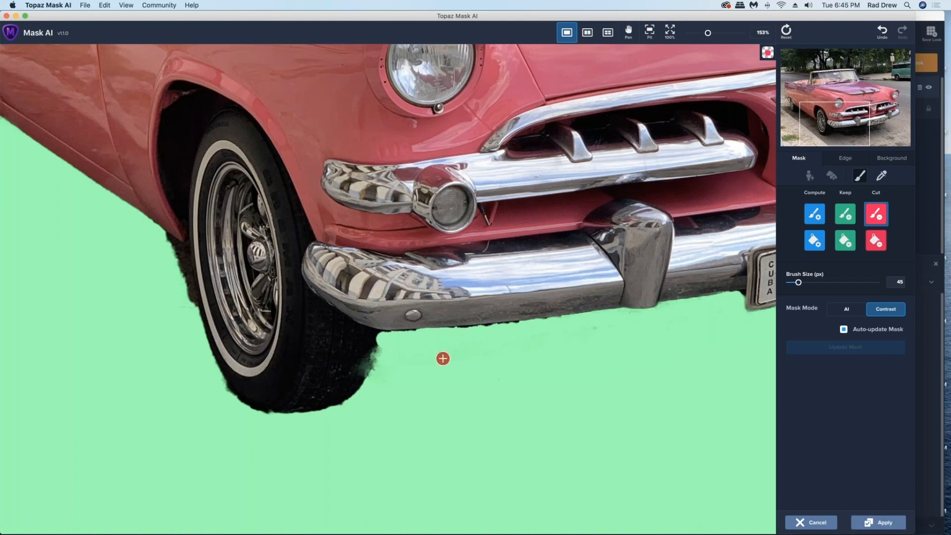
Step: Cut the dark residue behind the front tire, below the body sill, with the 45 px Cut brush
left_click_drag(165, 246, 179, 277)
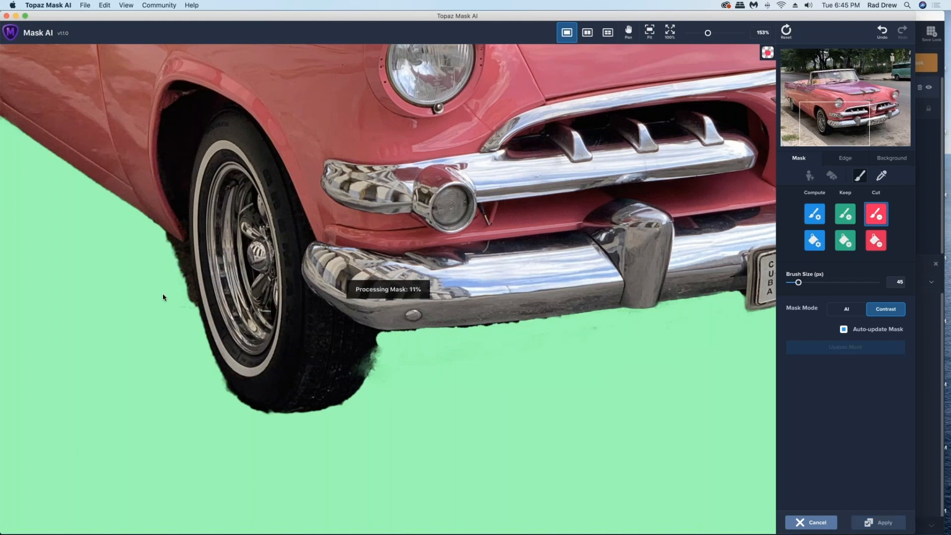
left_click(183, 293)
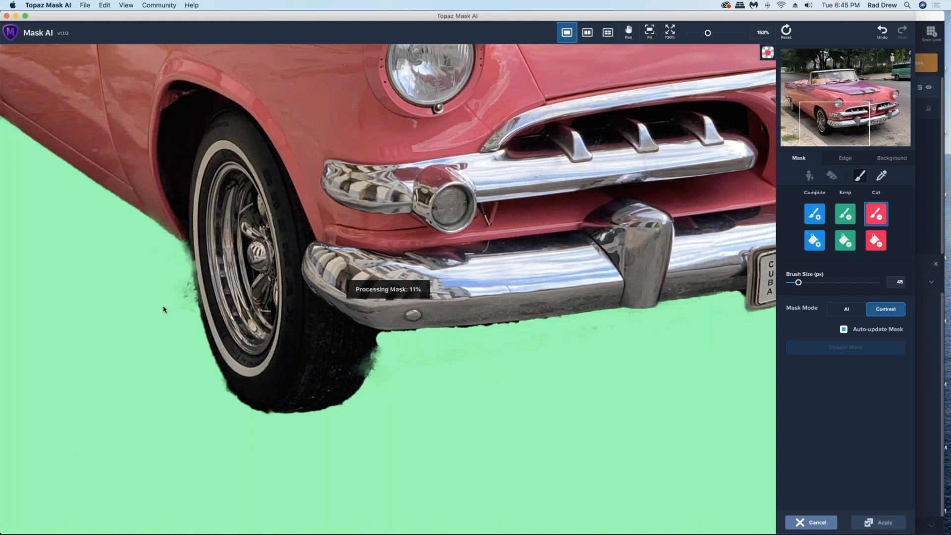
left_click(186, 308)
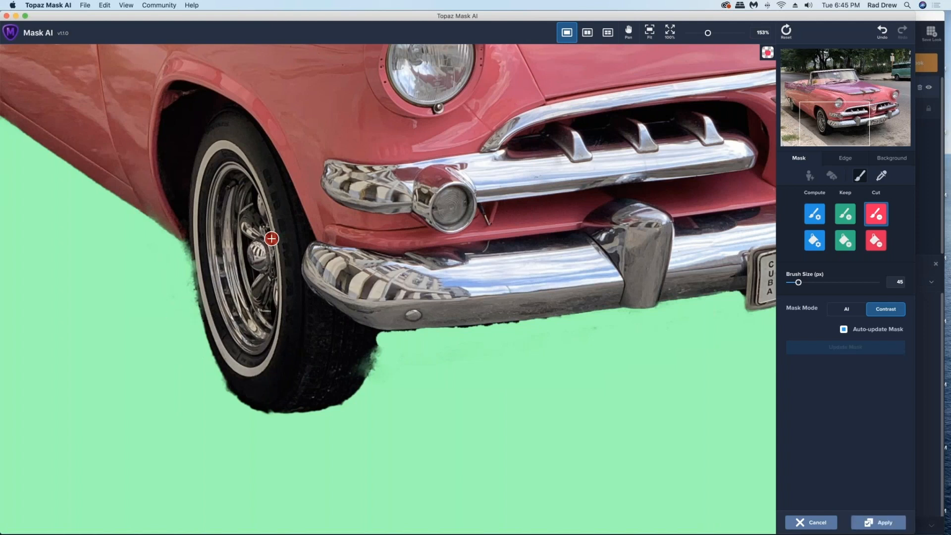
left_click(182, 249)
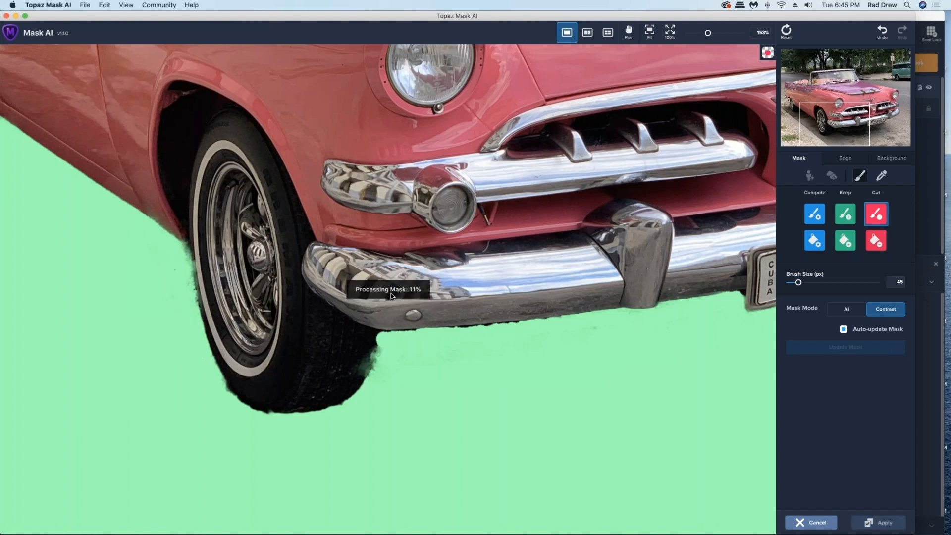
Step: Restore the front tire's rear edge with the Keep brush and cut the fringe beside it, both at 45 px
left_click(846, 214)
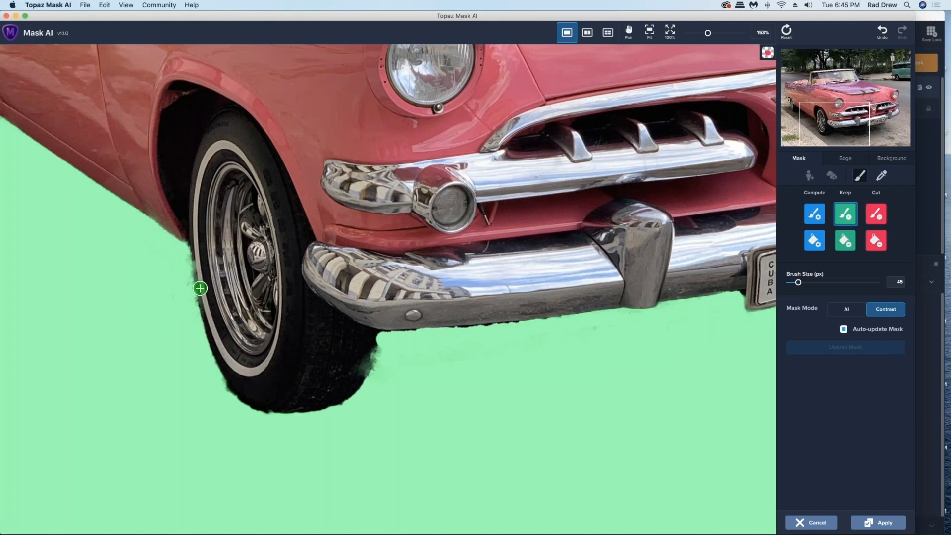
left_click_drag(198, 251, 201, 282)
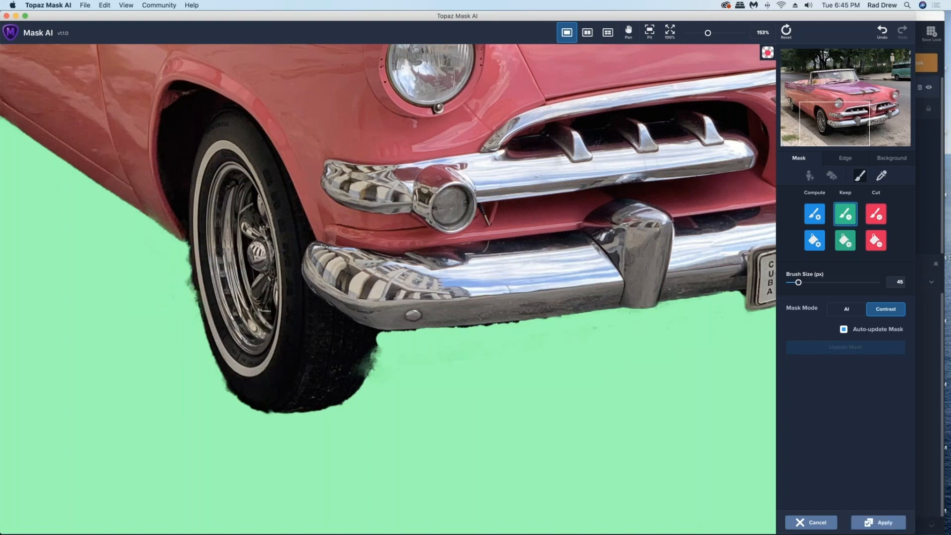
left_click(876, 214)
left_click(183, 285)
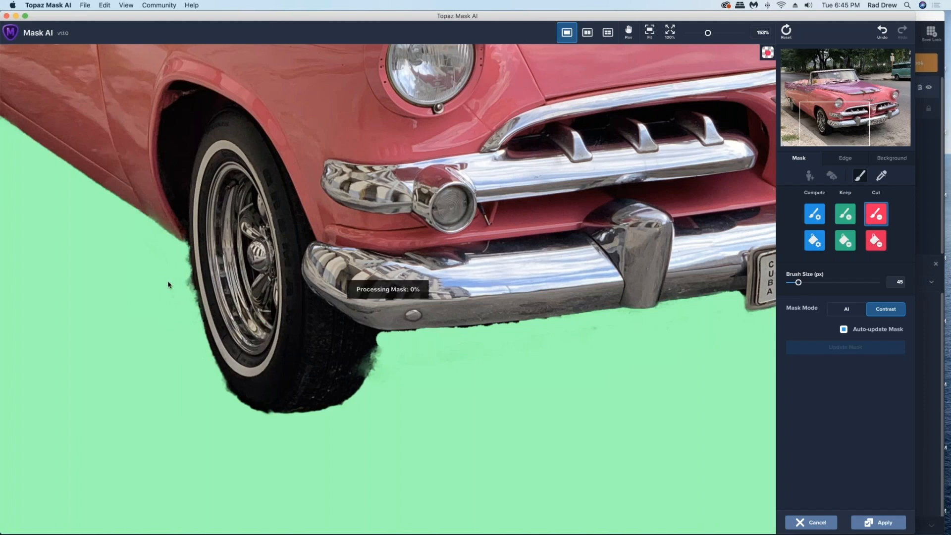
Step: Cut the shadow residue around and below the rear tire and beside the tail fin with the 45 px Cut brush
left_click_drag(834, 138, 816, 117)
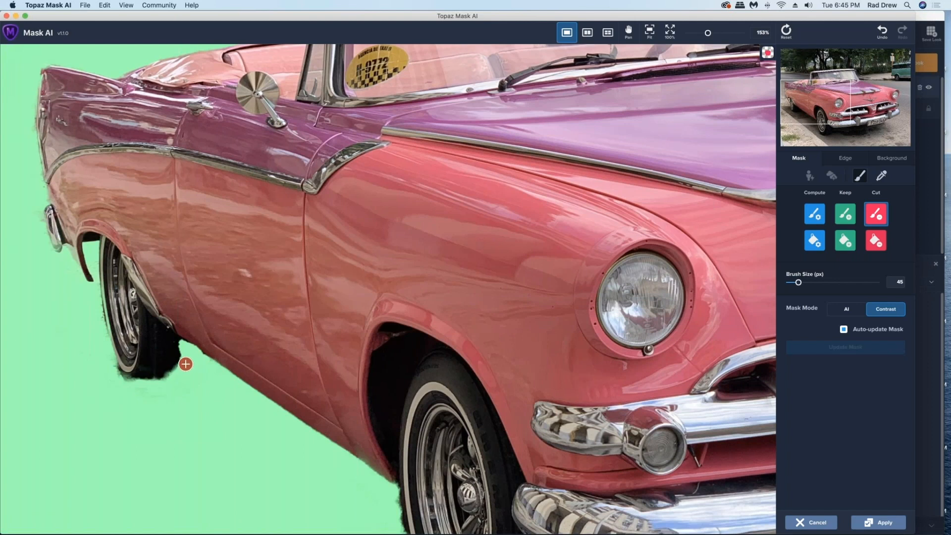
left_click(185, 363)
left_click(125, 384)
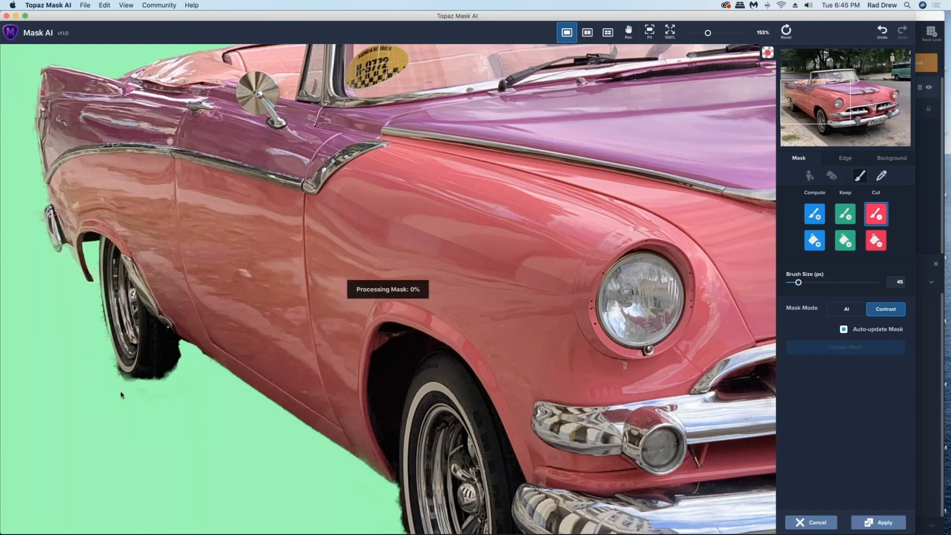
mouse_move(103, 394)
left_mouse_down()
mouse_move(108, 385)
mouse_move(194, 384)
left_mouse_up()
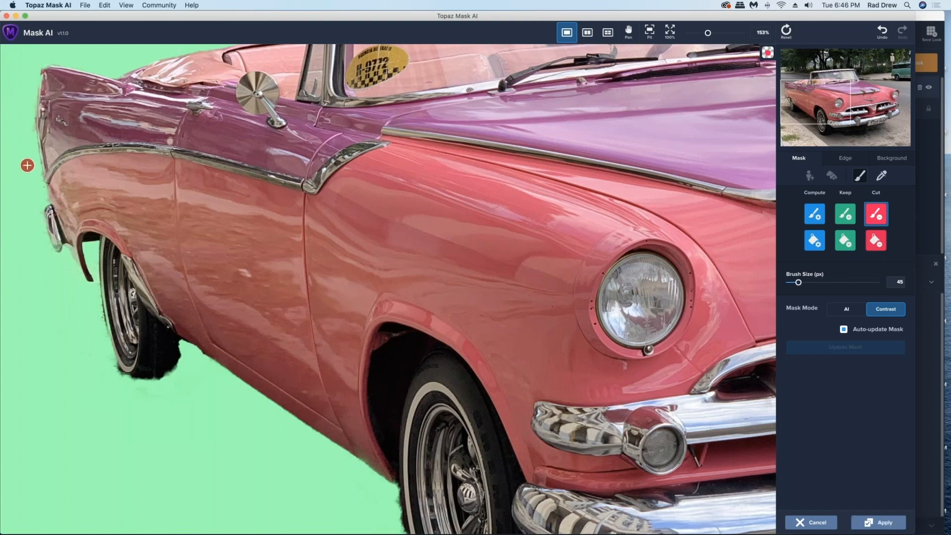
left_click(25, 127)
Step: Inspect the whole car and cut the dark residue beside the near windshield post with the 45 px Cut brush
key("super+0")
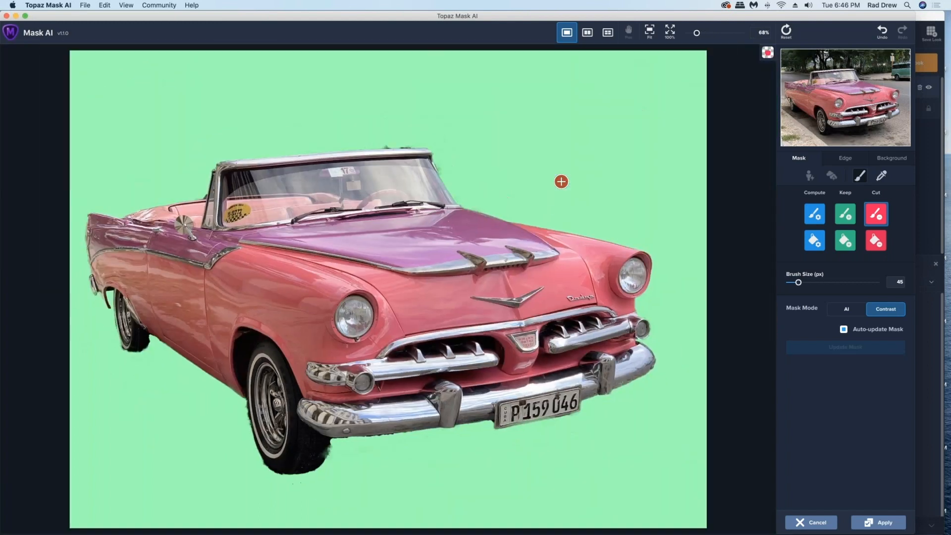
scroll(381, 140, "up", 2)
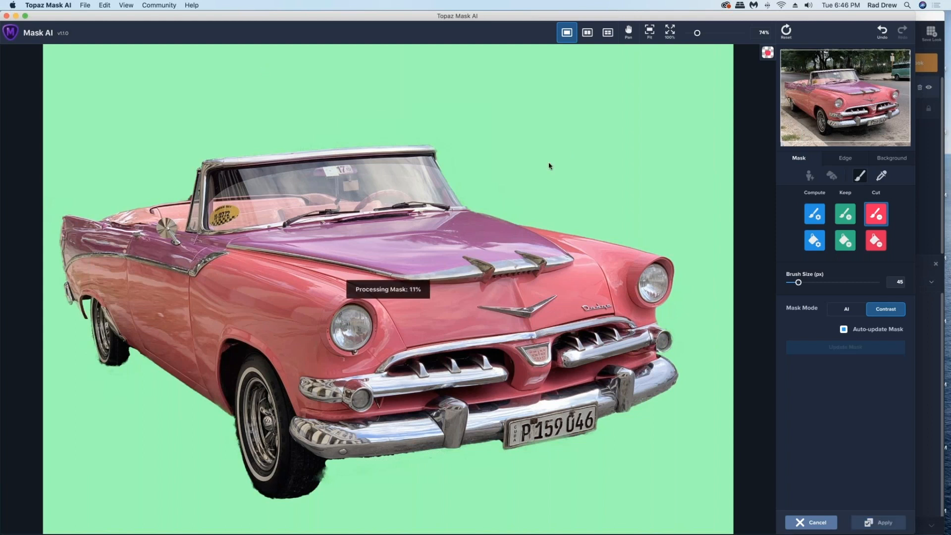
left_click(191, 173)
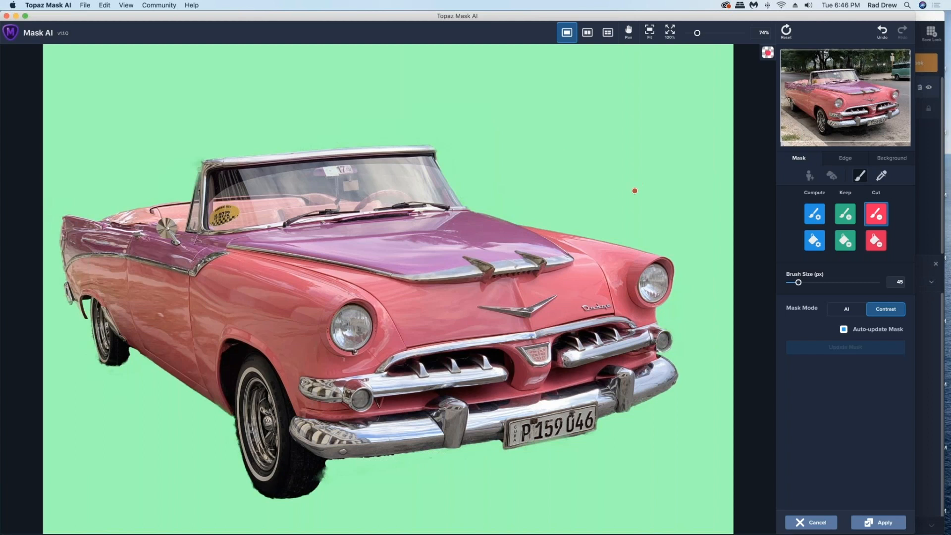
scroll(635, 190, "down", 1)
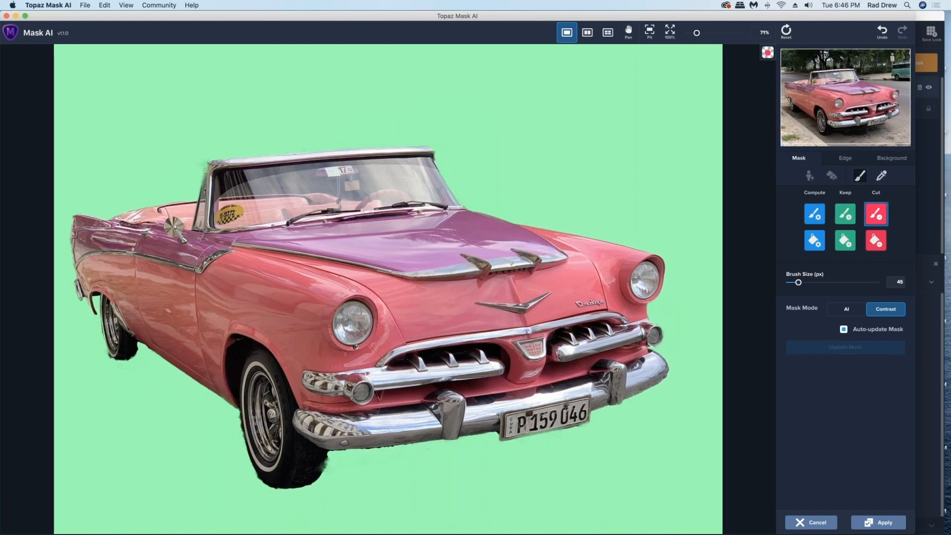
Step: Switch the background from solid color back to blur and reduce the blur strength to 0
left_click(893, 159)
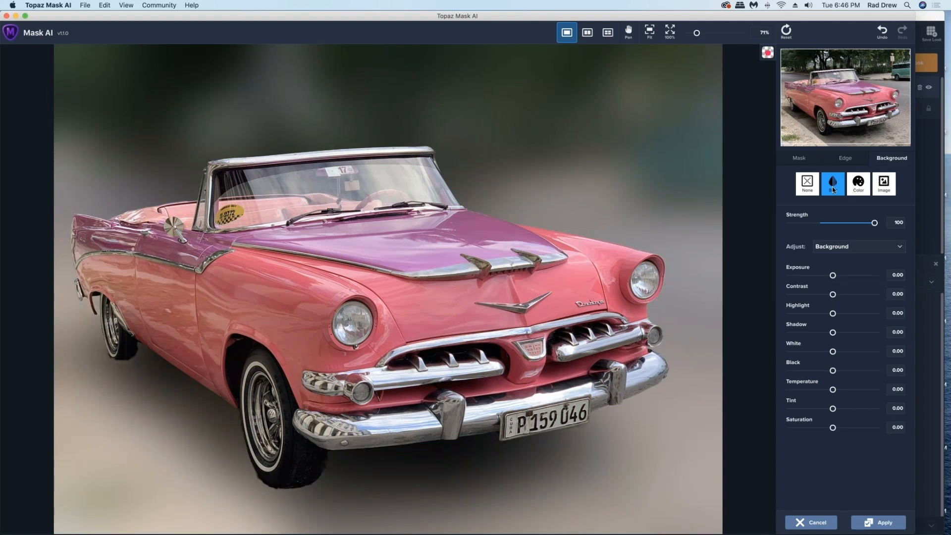
scroll(538, 146, "down", 4)
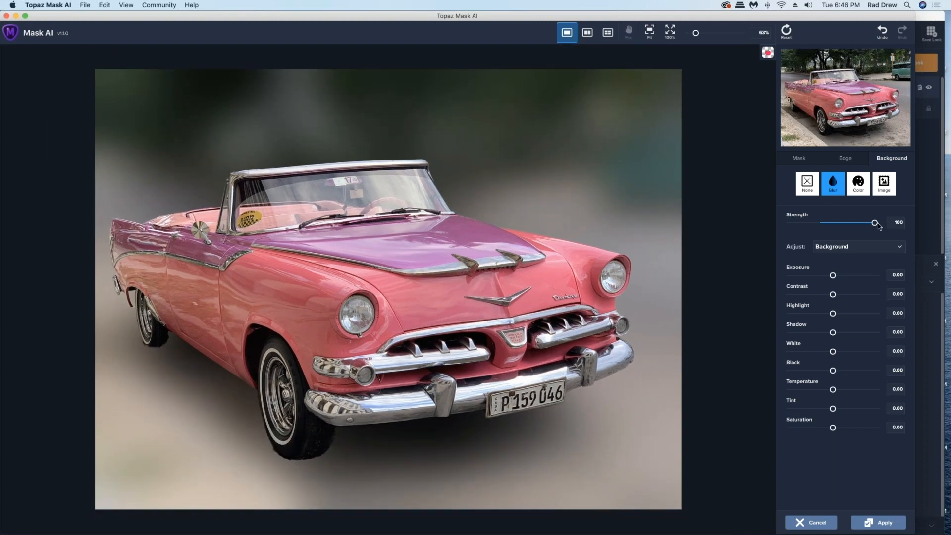
left_click_drag(830, 228, 788, 232)
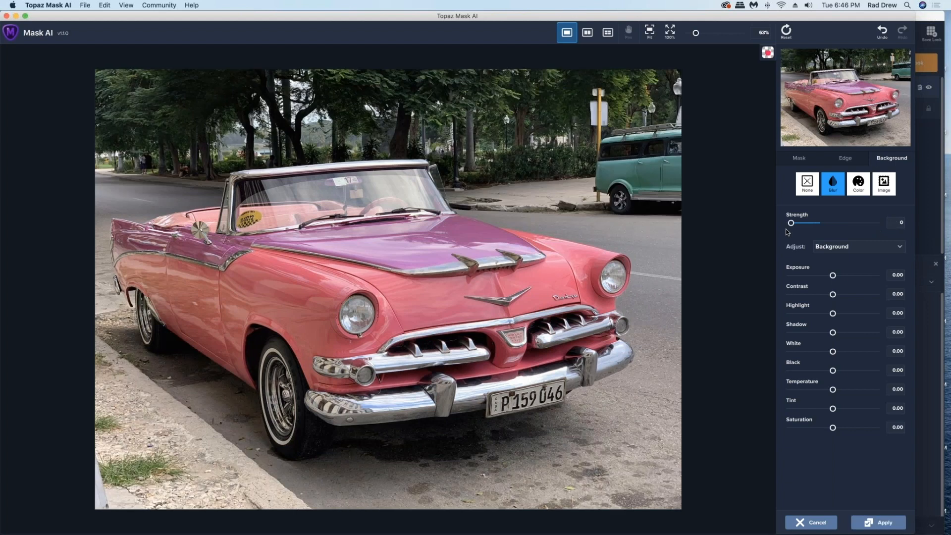
Step: Raise the background blur strength to 61 and set the background exposure to 0.18
left_click(842, 223)
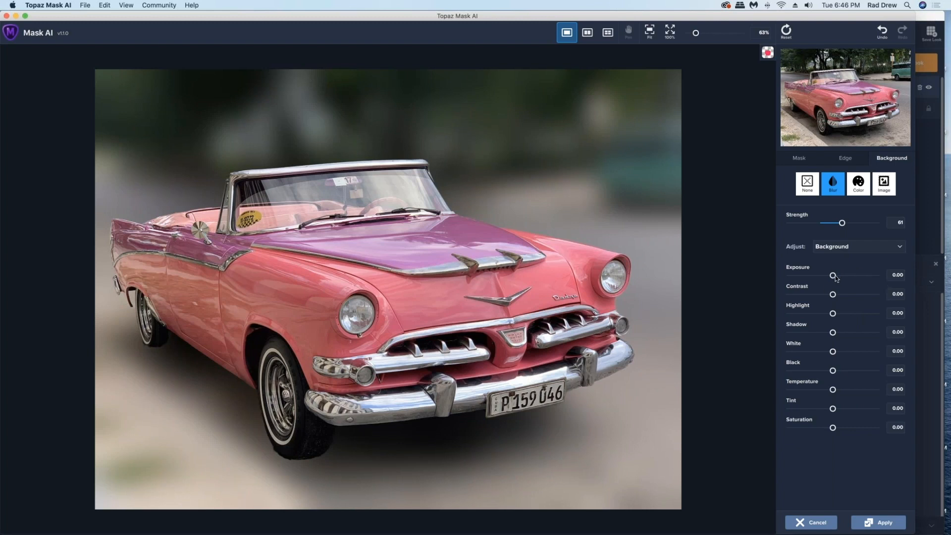
left_click_drag(834, 278, 843, 278)
left_click_drag(841, 278, 842, 277)
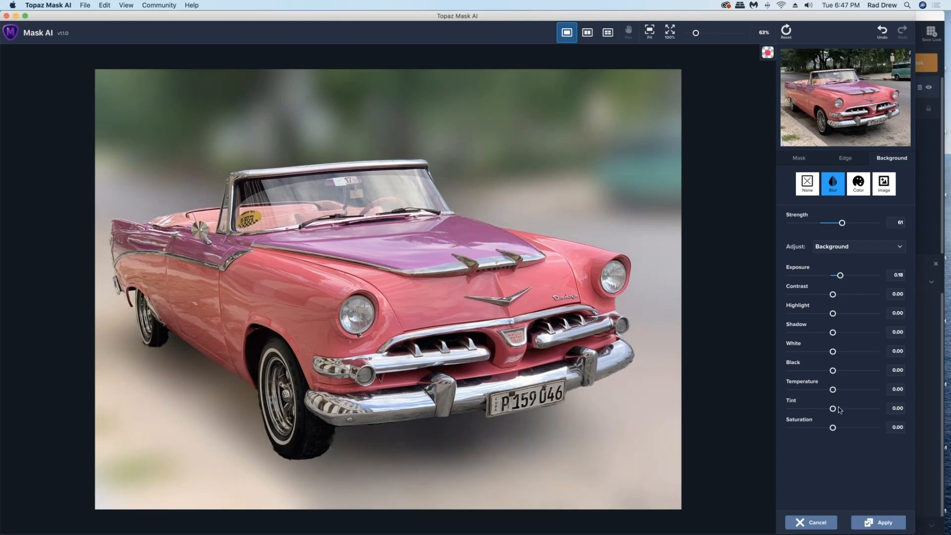
Step: Set the blurred background's tint to 0.61, contrast to -0.34 and shadow to -0.44
left_click_drag(834, 409, 859, 410)
left_click_drag(833, 295, 822, 297)
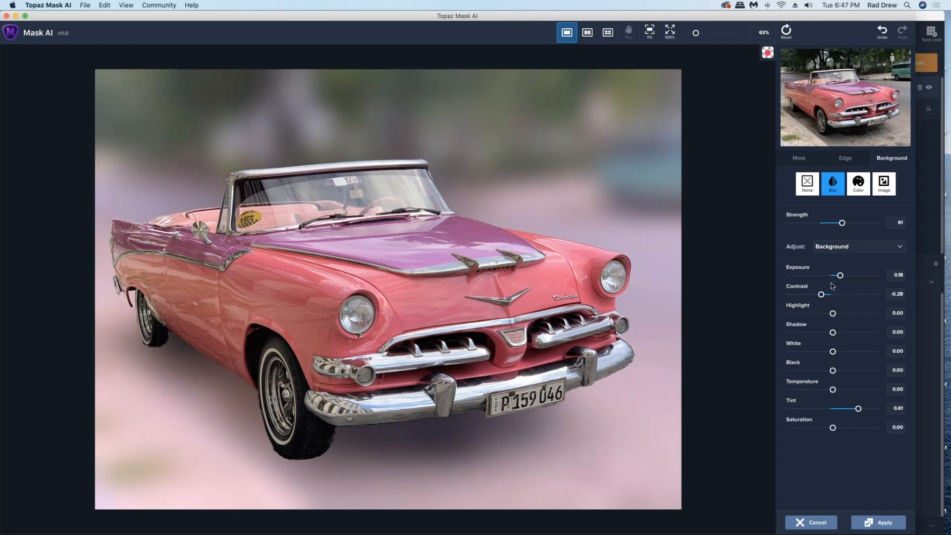
left_click_drag(821, 296, 819, 297)
left_click_drag(833, 333, 813, 334)
left_click(944, 43)
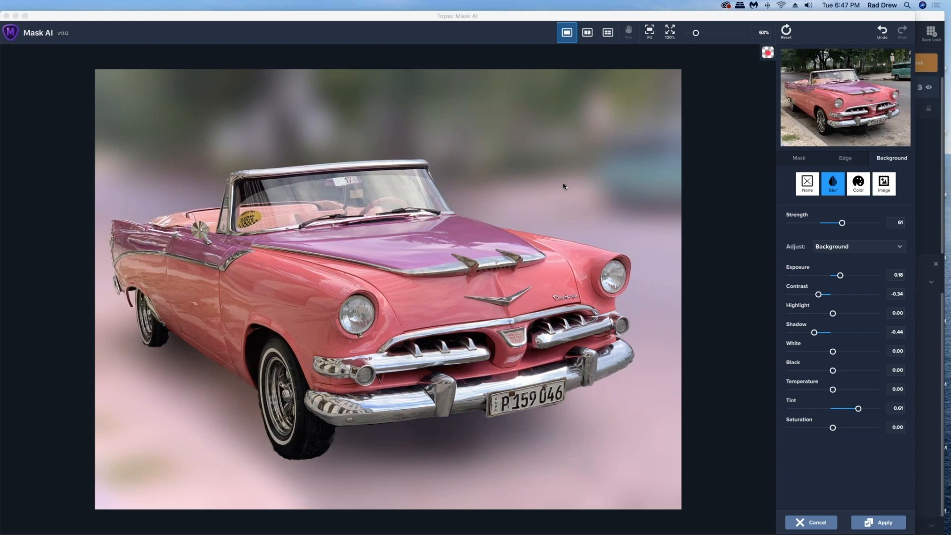
Step: Search files by the name "textures" and load 2009-12-03 13.16.47-21.jpg from the flypaper textures folder as the background image
left_click(884, 187)
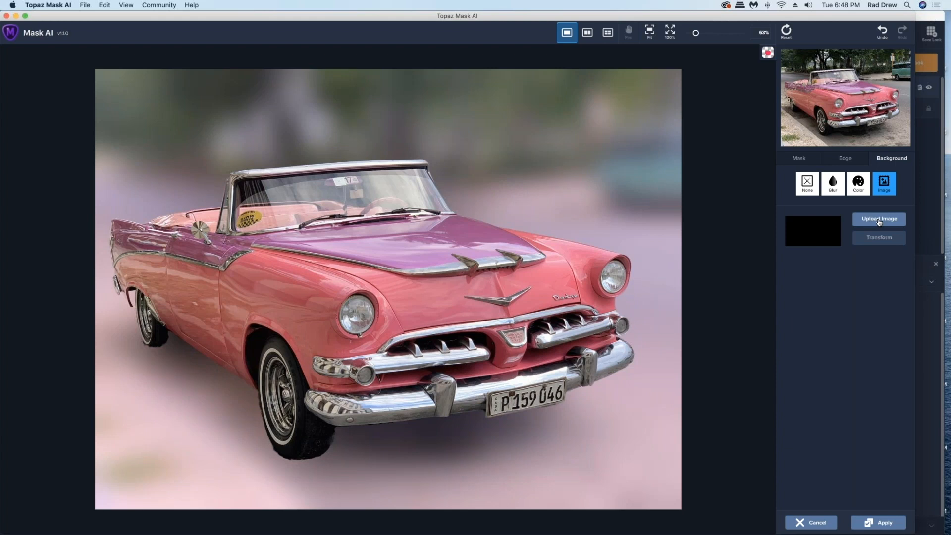
left_click(879, 220)
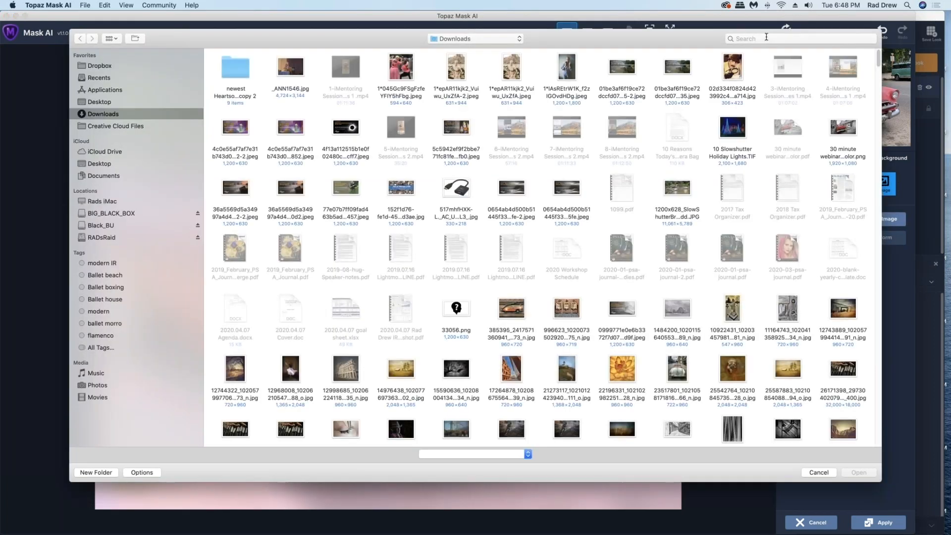
left_click(766, 37)
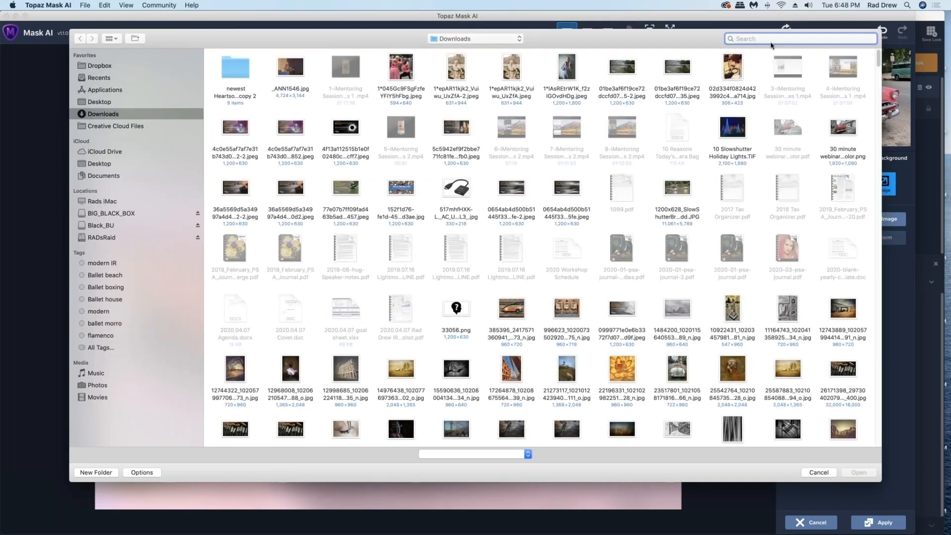
type("textures")
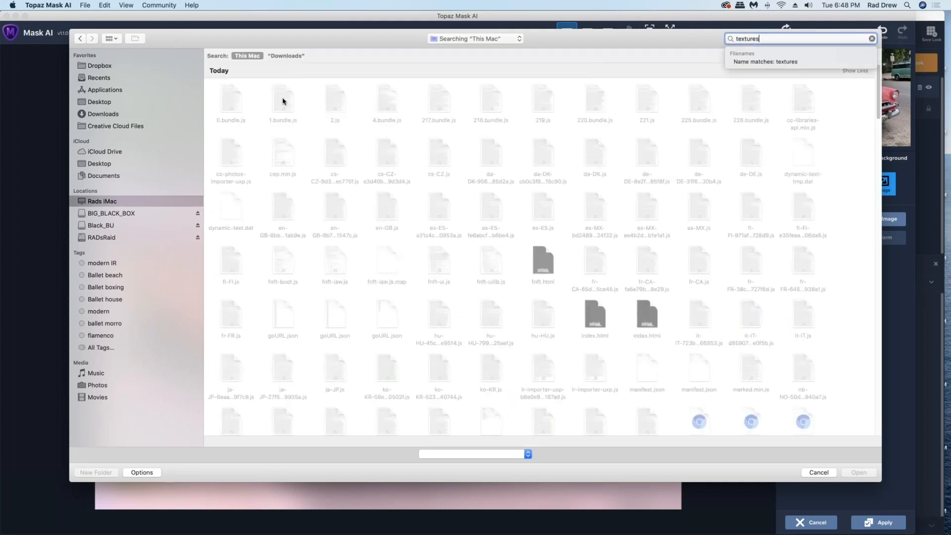
left_click(766, 60)
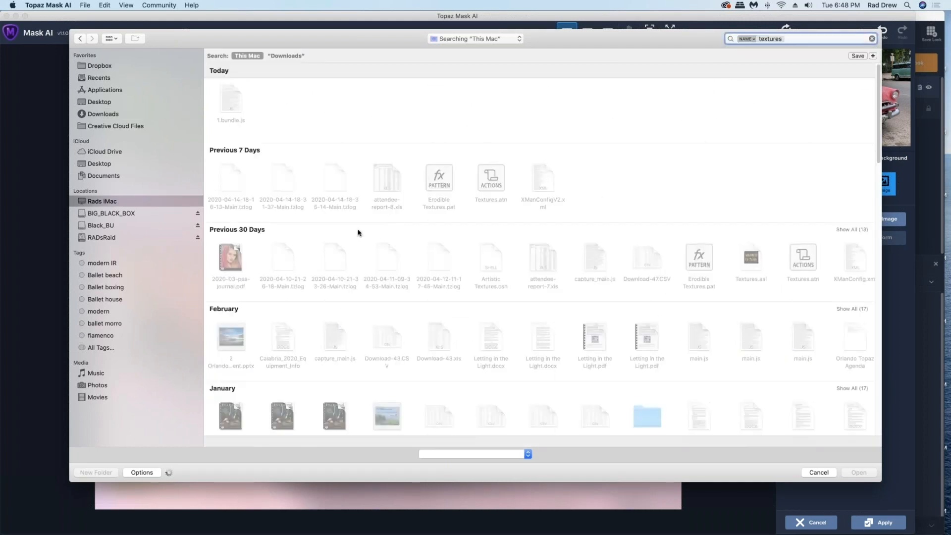
double_click(230, 265)
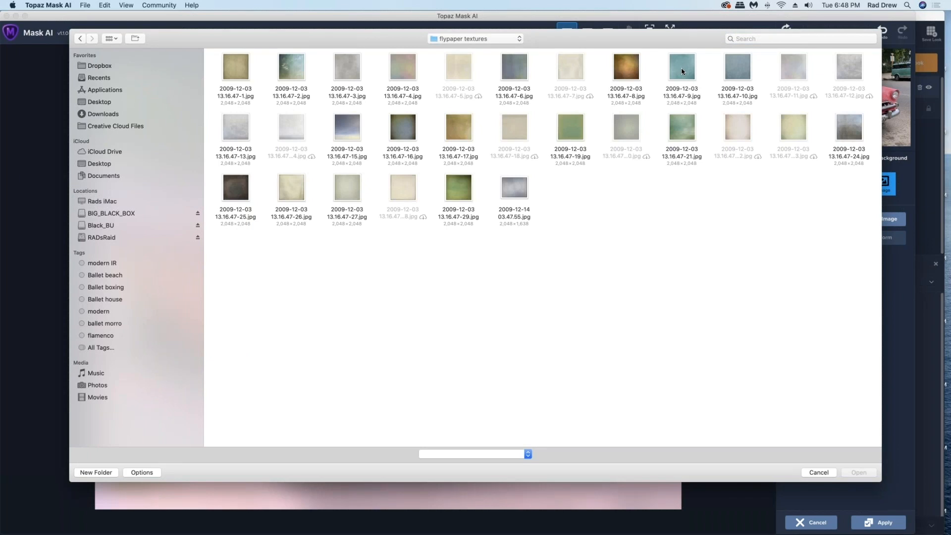
double_click(682, 130)
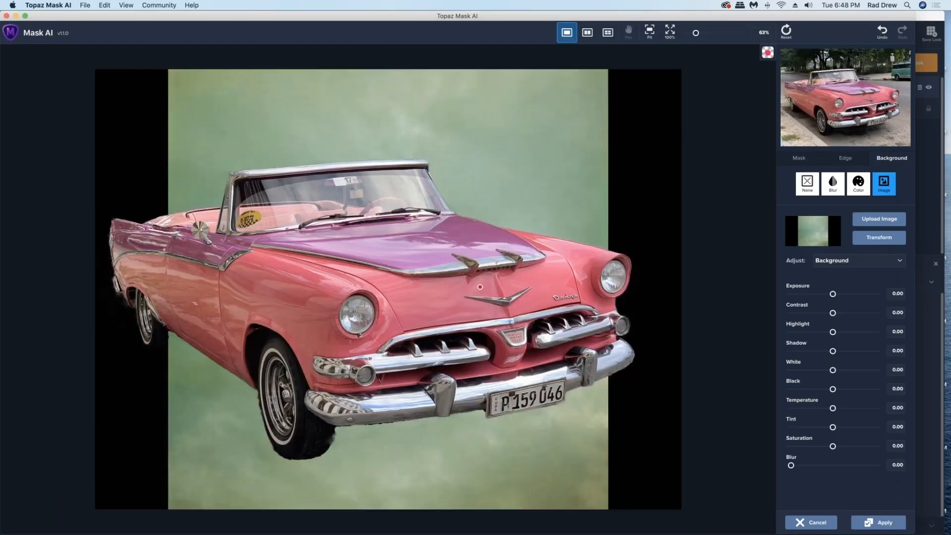
Step: Transform the texture by enlarging it proportionally and positioning it so it covers the whole picture behind the car
scroll(488, 185, "down", 5)
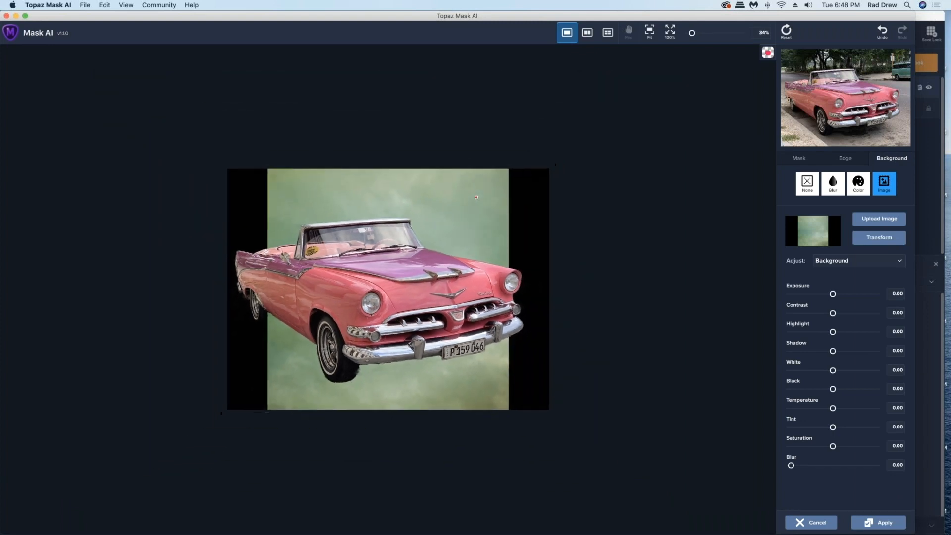
left_click(885, 240)
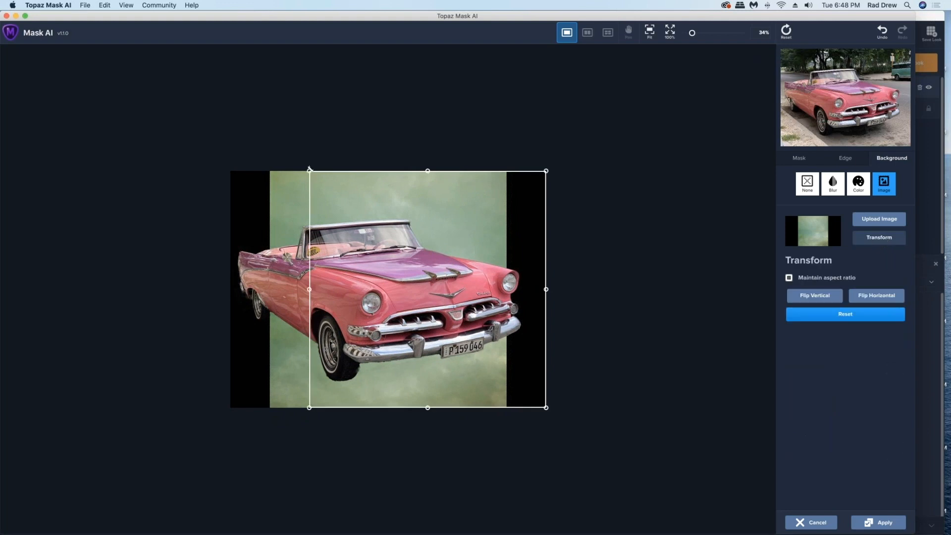
left_click_drag(299, 170, 42, 144)
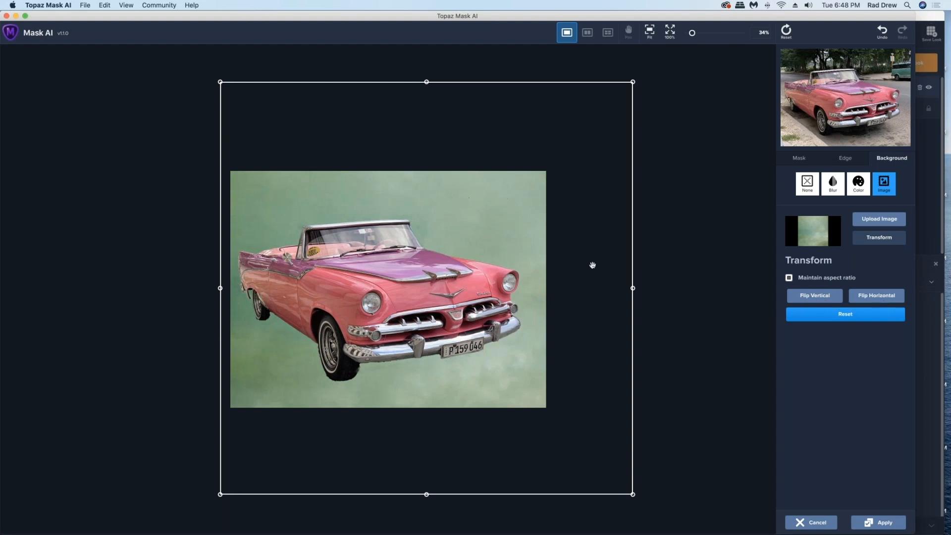
Step: Try vertical and horizontal flips of the texture, leave it flipped vertically only and finish the transform
left_click(809, 299)
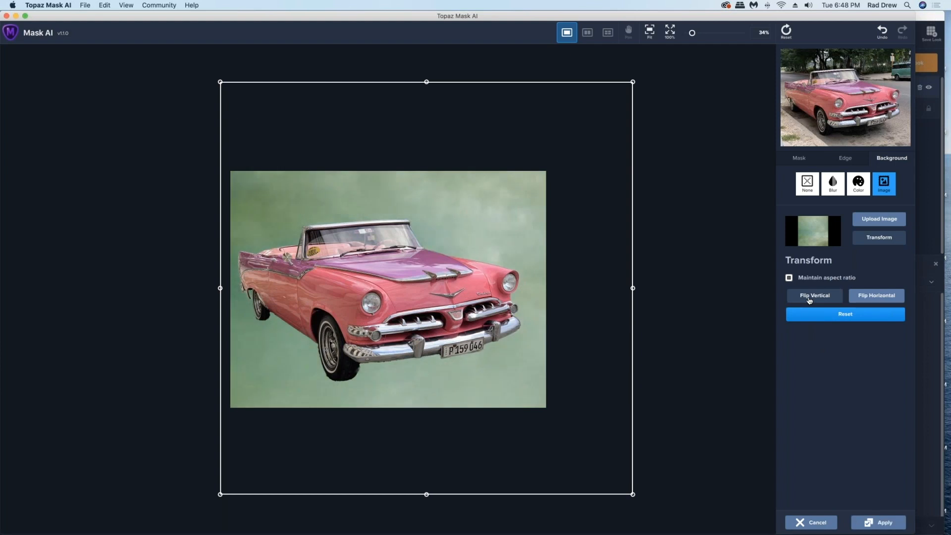
left_click(881, 298)
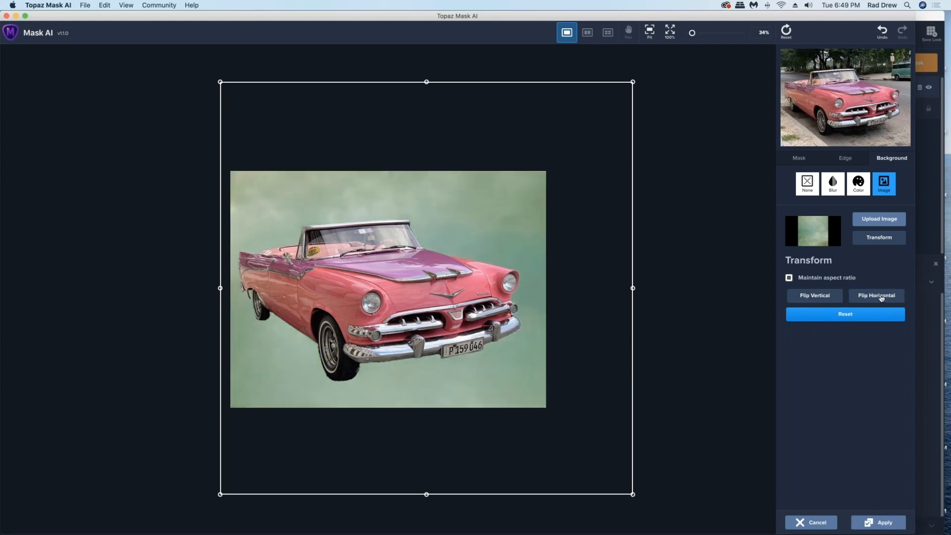
left_click(826, 300)
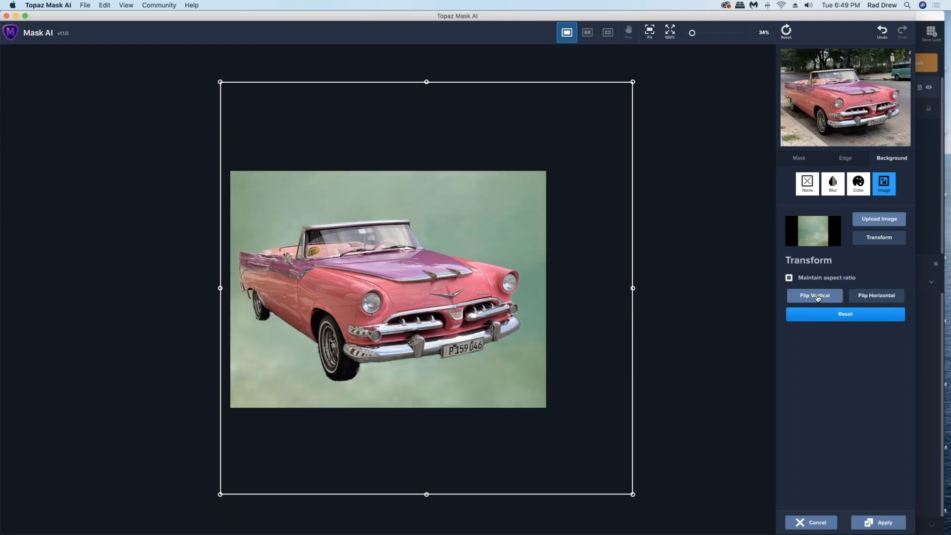
left_click(826, 296)
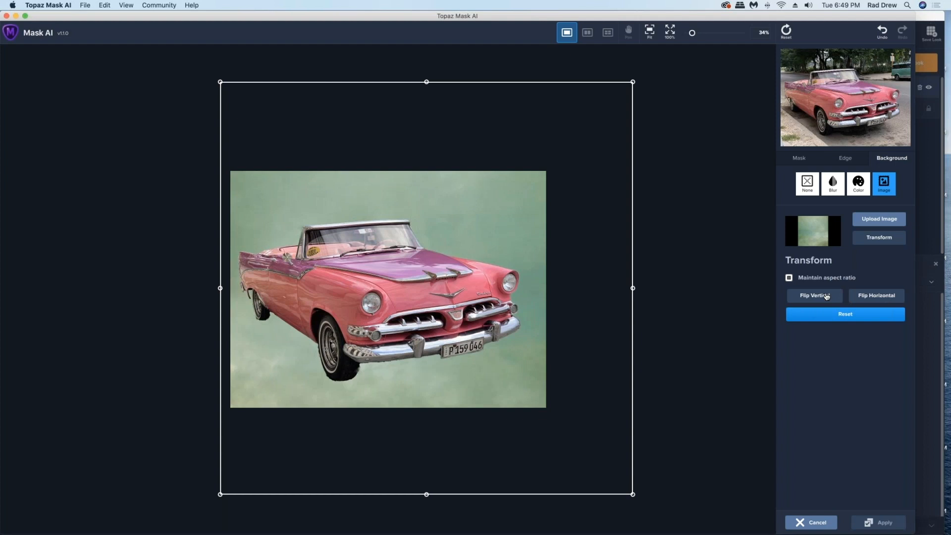
left_click(872, 296)
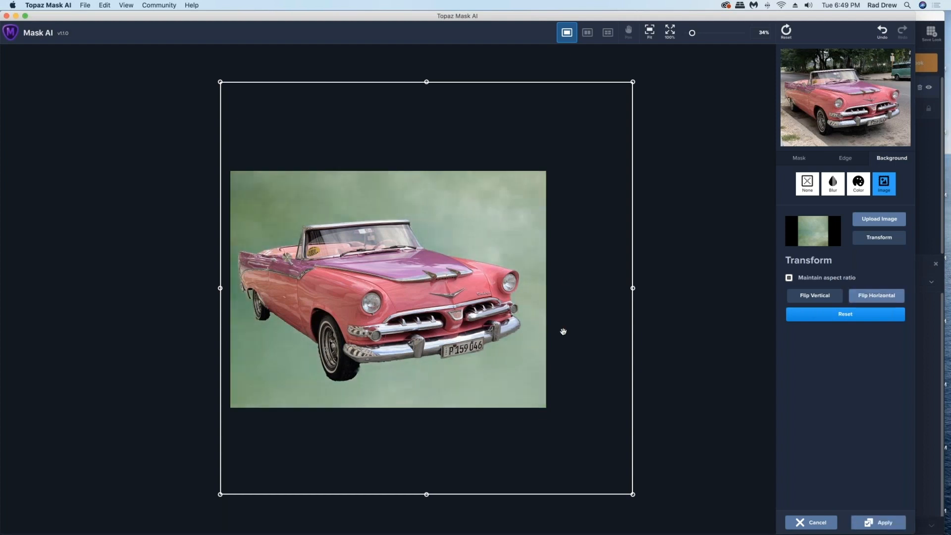
left_click(890, 241)
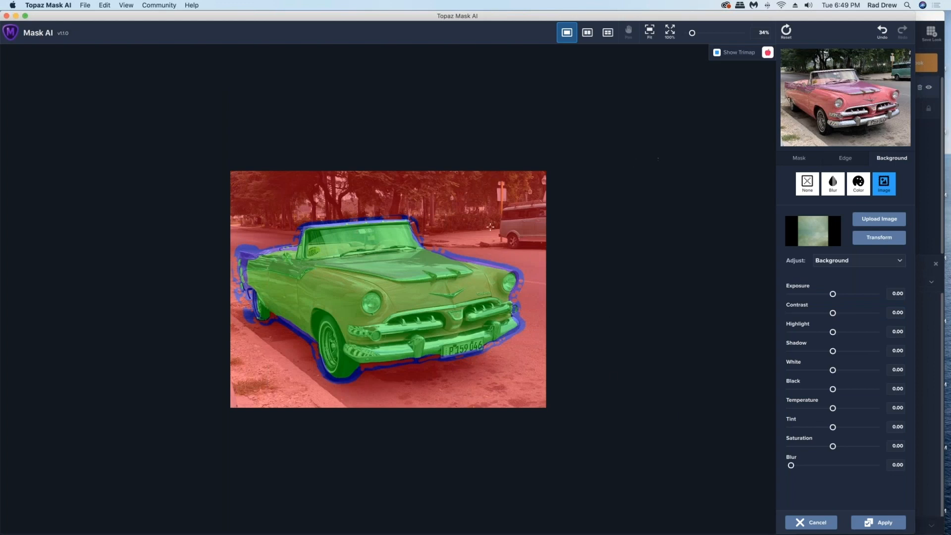
Step: Switch the preview from the original with trimap to the Keep result, showing the whole car on the texture
left_click(768, 53)
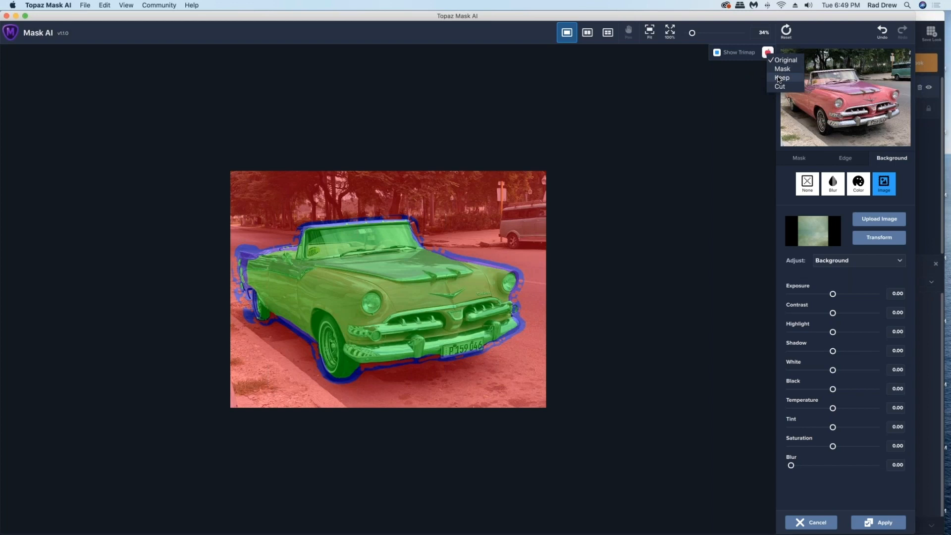
left_click(781, 77)
scroll(439, 289, "down", 1)
scroll(439, 288, "up", 5)
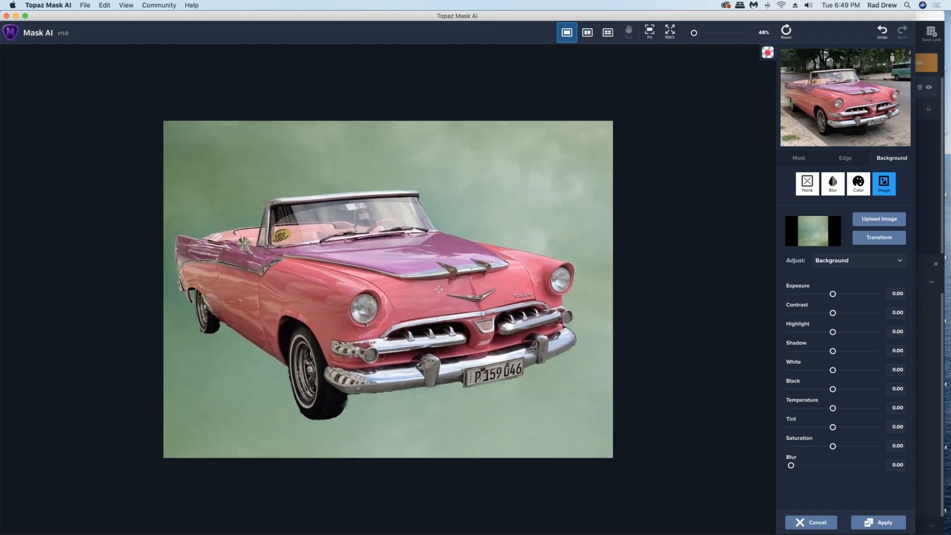
scroll(382, 282, "up", 2)
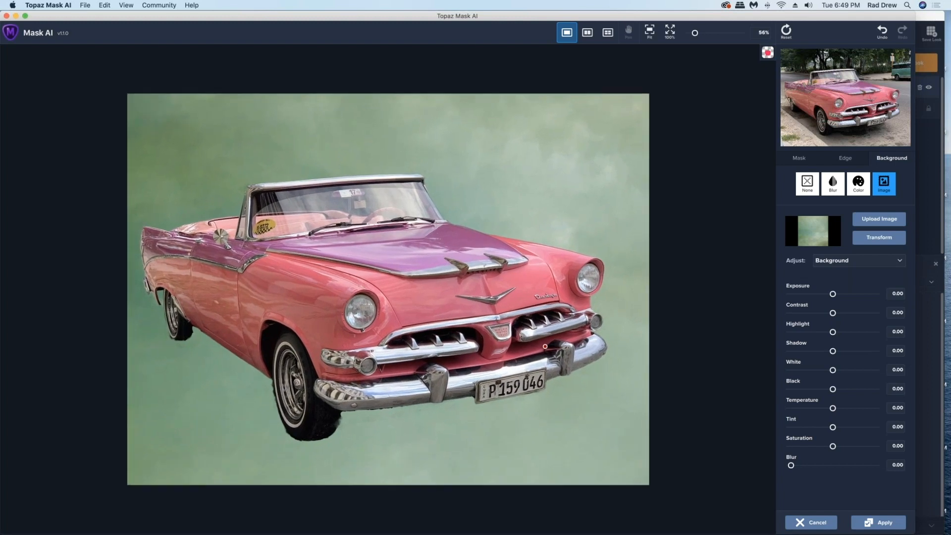
Step: Touch up the rear tire's lower edge with the Keep brush and cut residue around the front tire and below the bumper, both at 45 px
left_click(798, 158)
left_click(845, 214)
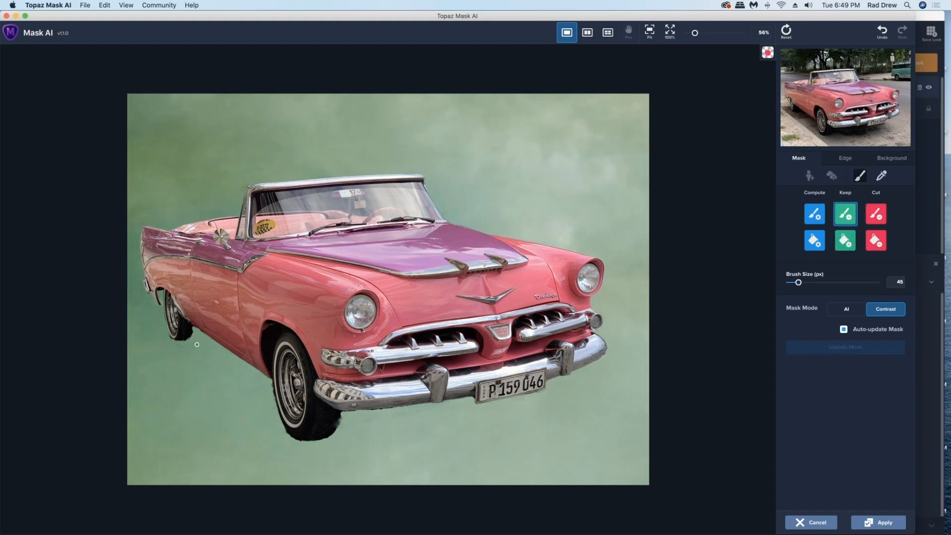
left_click(178, 336)
key("x")
left_click(371, 448)
left_click(395, 442)
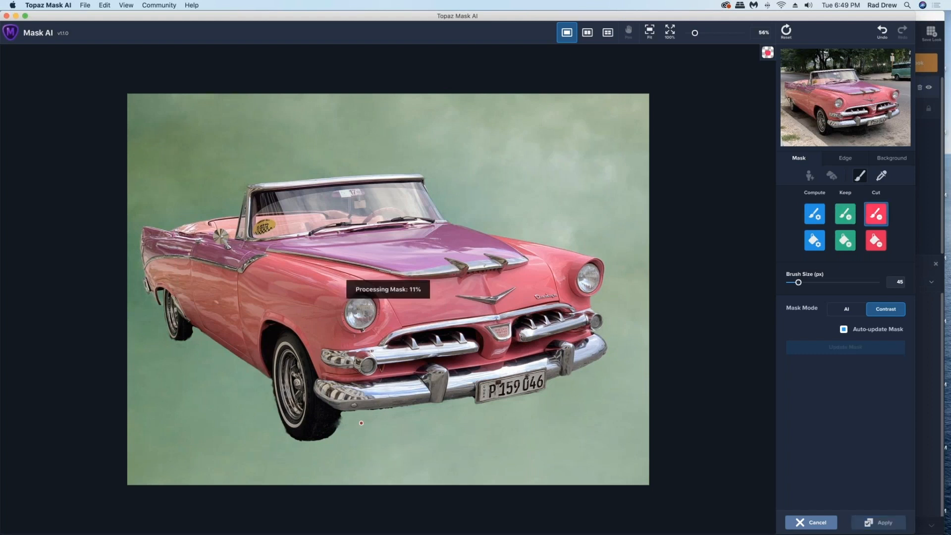
left_click(418, 440)
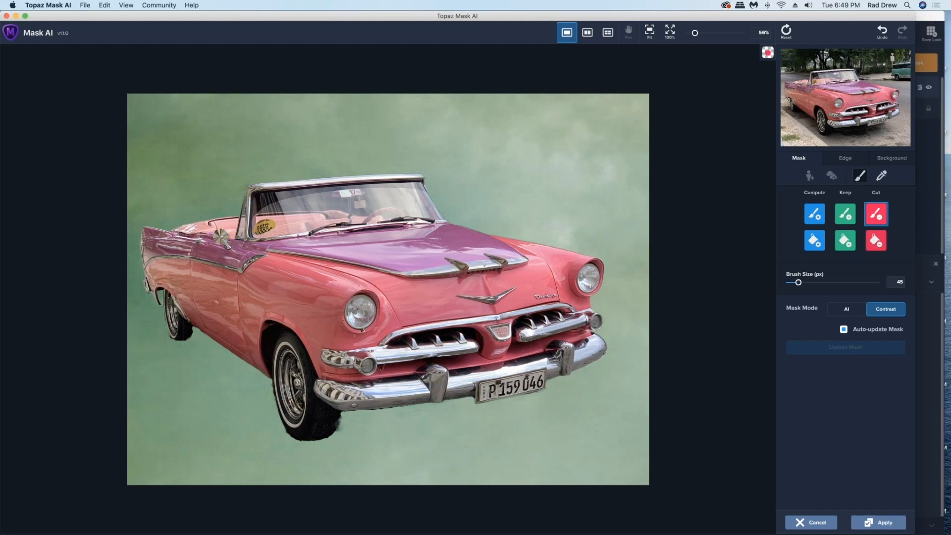
left_click(343, 430)
Step: Set the texture background's blur to 0.30, tint to 0.73, saturation to -0.35, exposure to 0.08 and contrast to -0.36
left_click(891, 160)
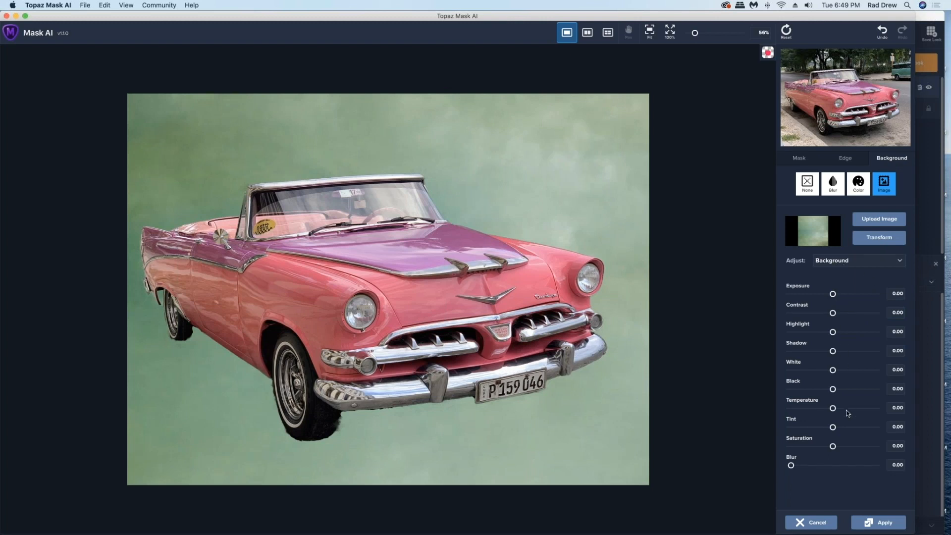
left_click_drag(792, 465, 819, 467)
left_click_drag(833, 428, 865, 432)
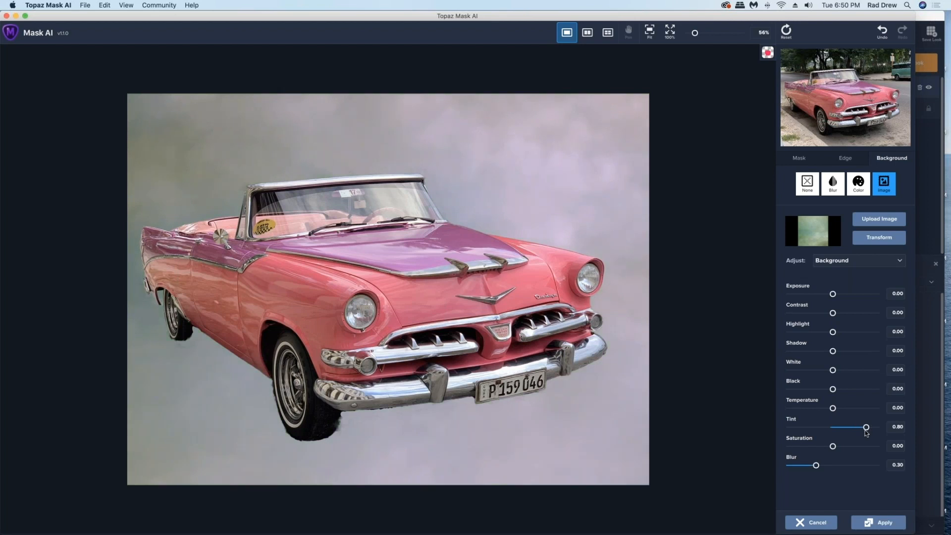
mouse_move(834, 446)
left_mouse_down()
mouse_move(849, 448)
mouse_move(818, 447)
left_mouse_up()
left_click_drag(866, 428, 865, 429)
left_click_drag(833, 294, 818, 315)
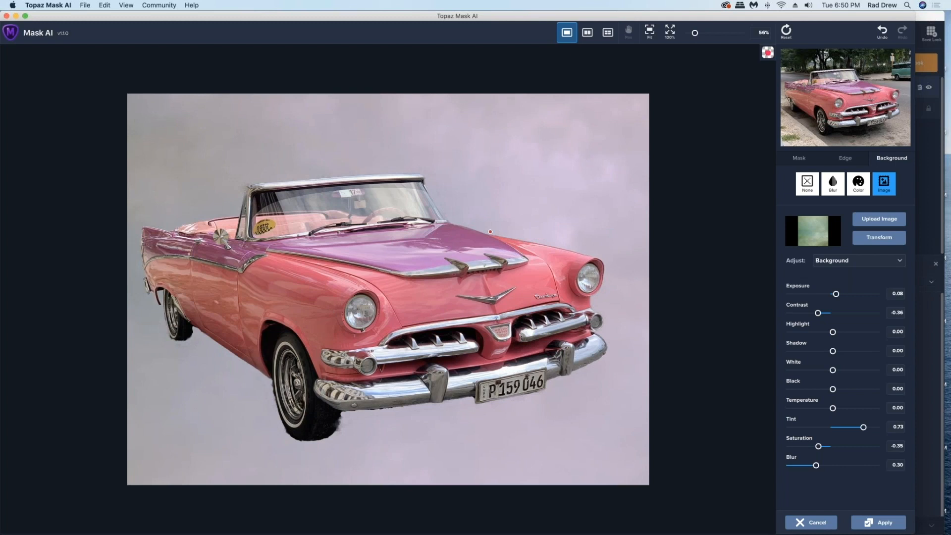
Step: Try an edge shift of 1.00 on the mask, settle on -0.40 and set the edge hardness to 0.77
left_click(846, 158)
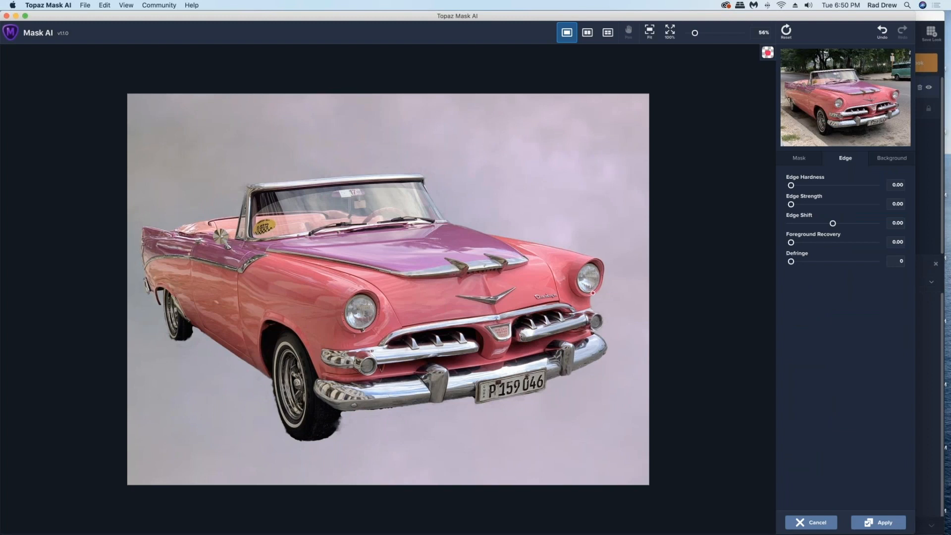
scroll(593, 293, "up", 5)
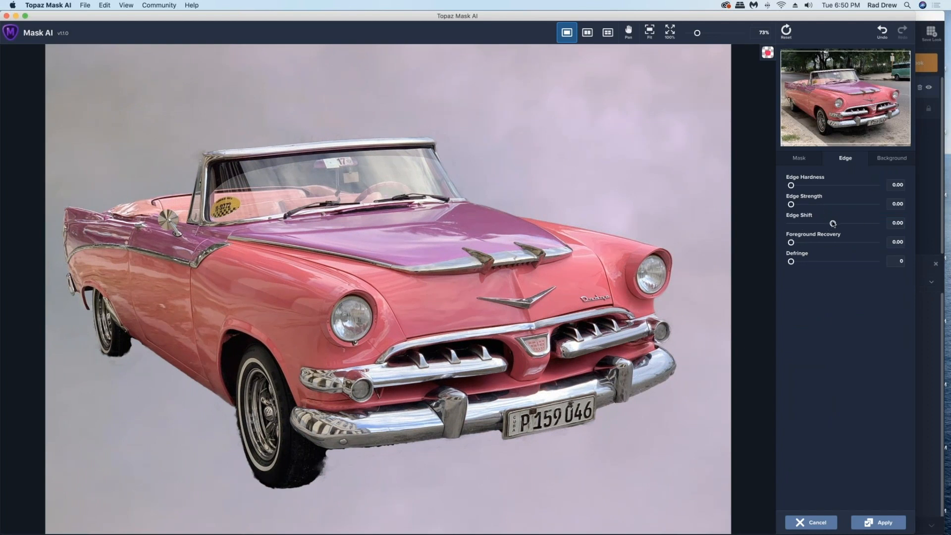
left_click_drag(833, 224, 875, 224)
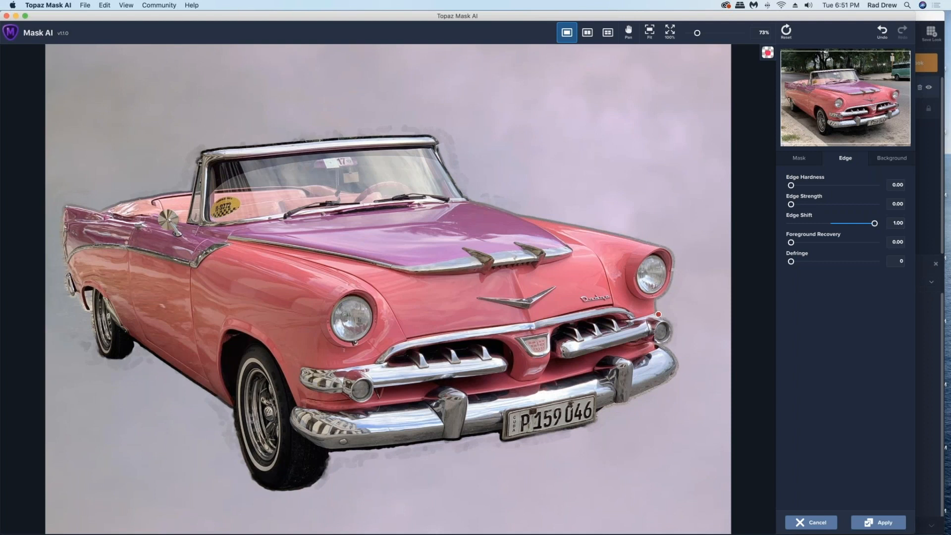
left_click_drag(876, 224, 871, 223)
left_click(819, 224)
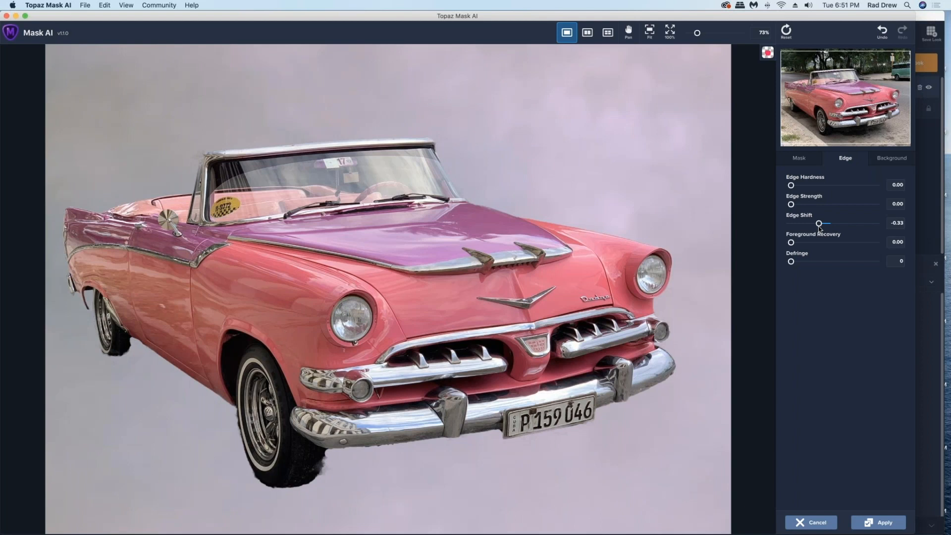
left_click_drag(820, 228, 818, 229)
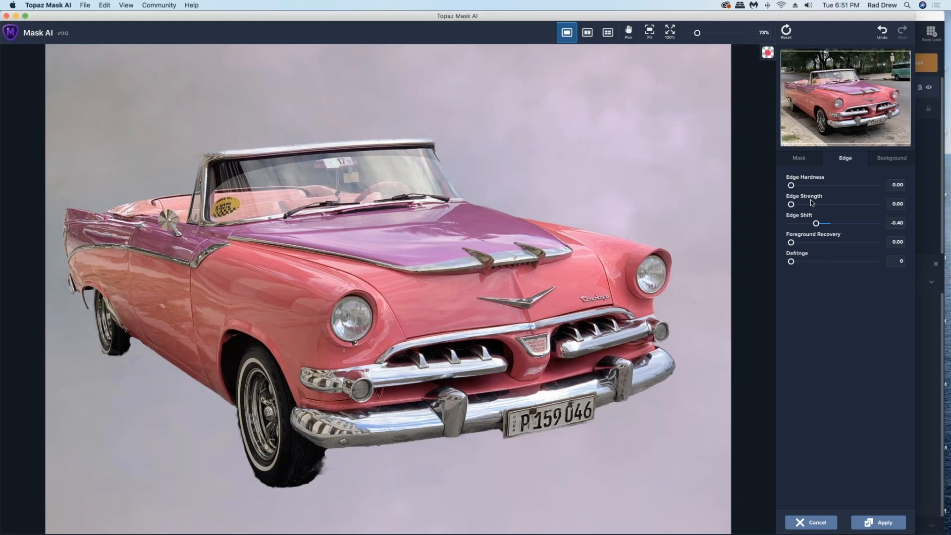
left_click_drag(791, 185, 856, 188)
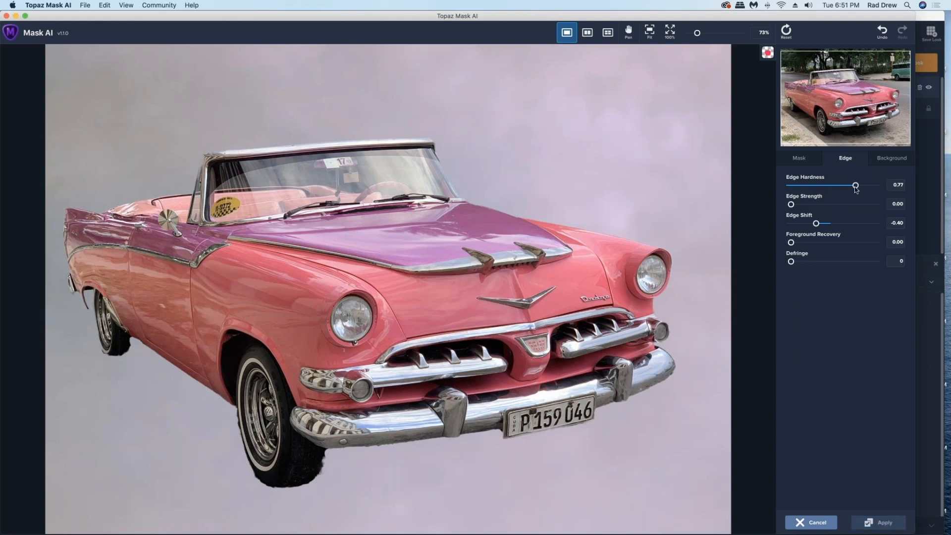
Step: Set the mask's edge strength to 0.11 and cut the residue beside the front tire with the 45 px Cut brush
left_click_drag(791, 204, 801, 205)
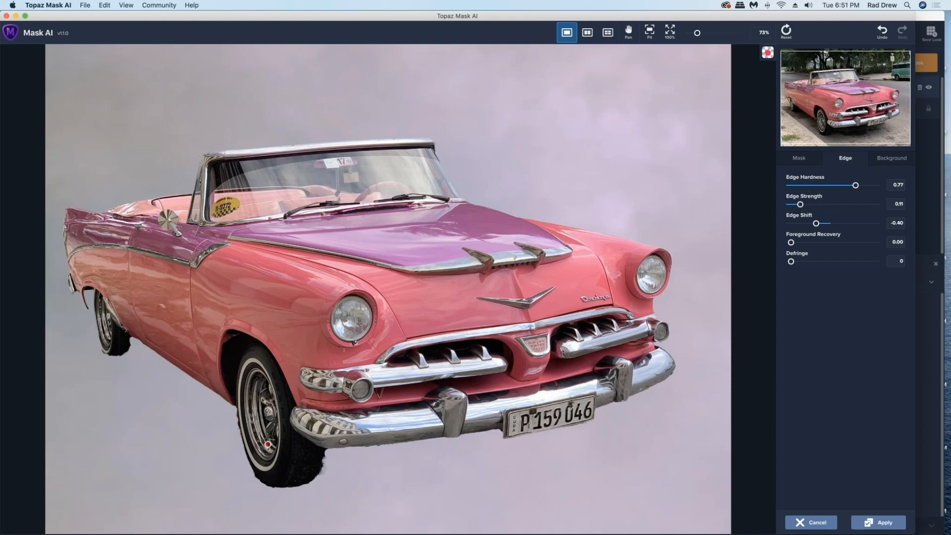
left_click(799, 161)
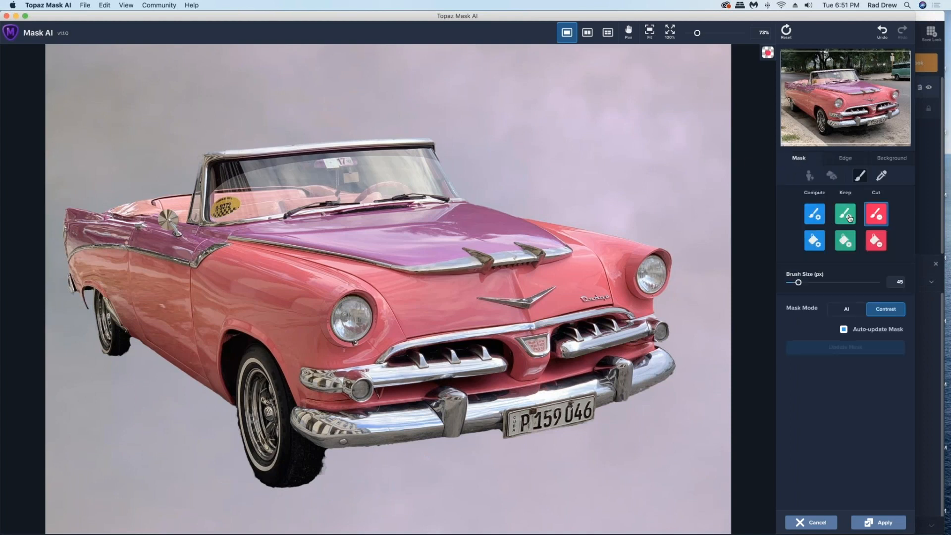
left_click(876, 217)
left_click(325, 470)
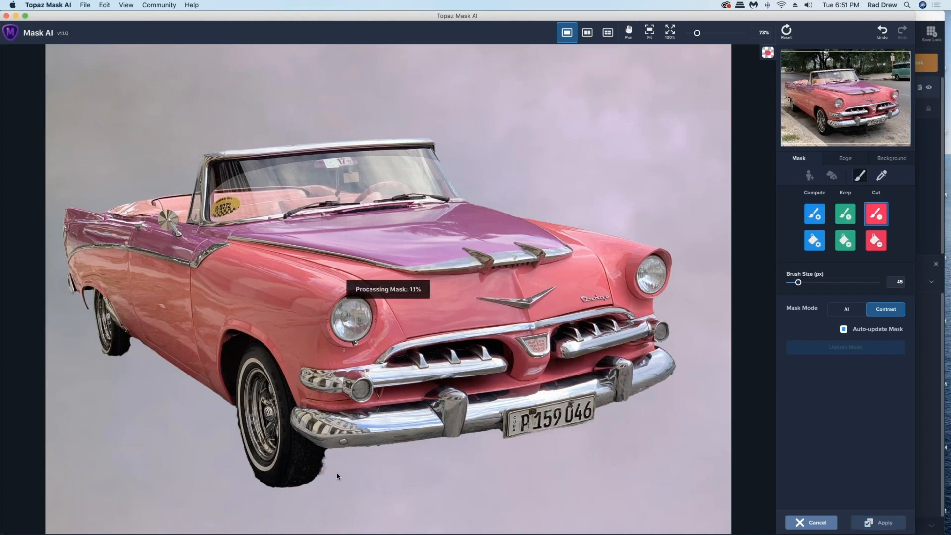
left_click(330, 466)
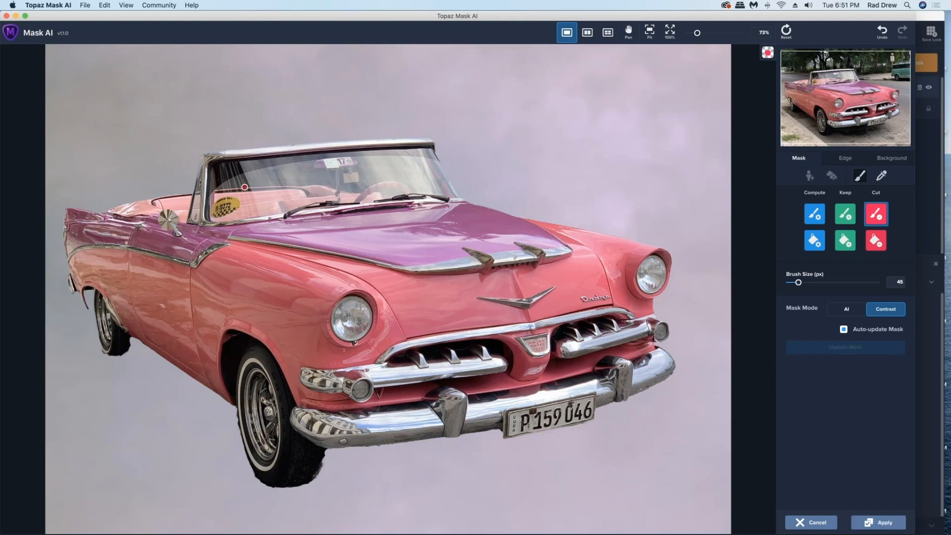
Step: Restore the windshield frame's upper rear corner with the Keep brush and cut the residue just outside it, both at 45 px
left_click(845, 214)
left_click_drag(206, 157, 207, 176)
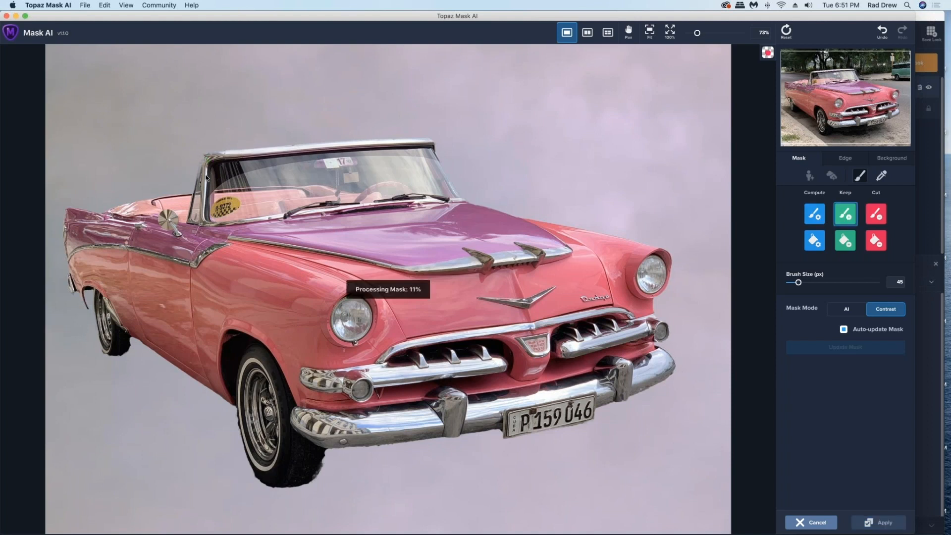
left_click(208, 159)
left_click_drag(203, 165, 207, 187)
left_click(205, 160)
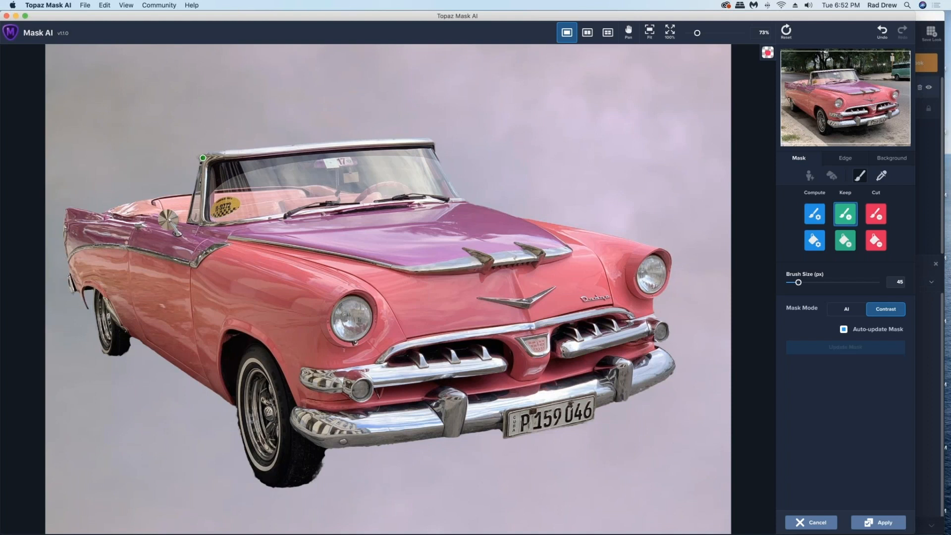
left_click(203, 158)
left_click(875, 214)
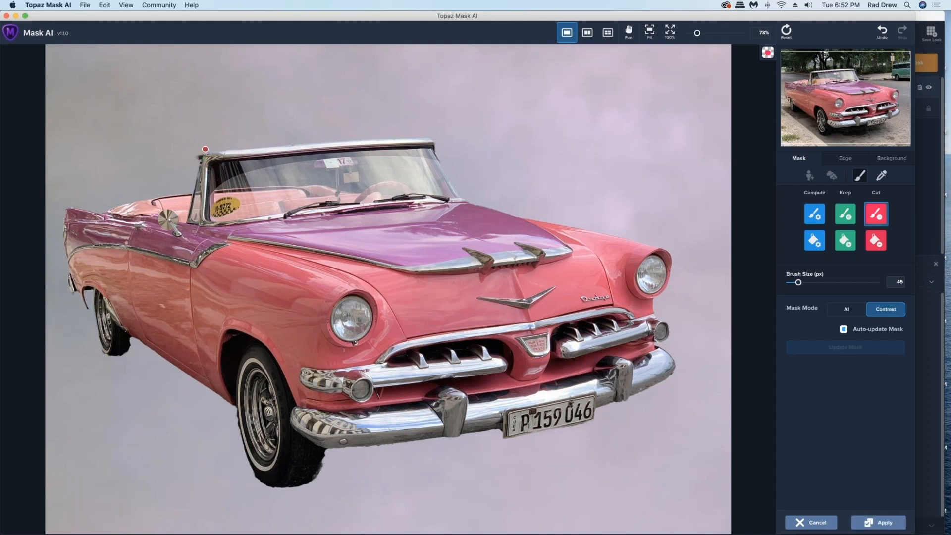
mouse_move(200, 150)
left_mouse_down()
mouse_move(176, 157)
mouse_move(188, 161)
left_mouse_up()
Step: Set the texture background's exposure to -0.34, contrast to -0.18 and temperature to -0.30, and apply the masked image as a composite
left_click(890, 159)
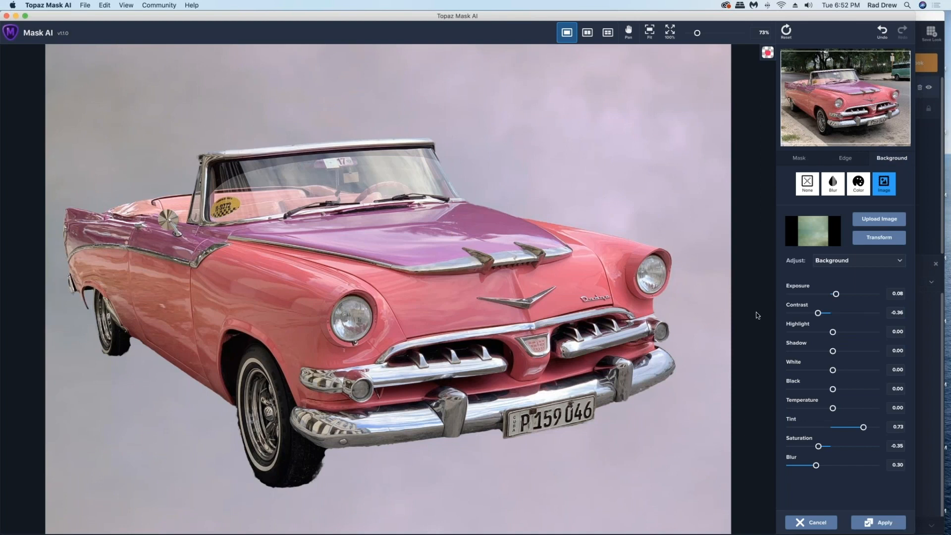
left_click_drag(836, 294, 818, 294)
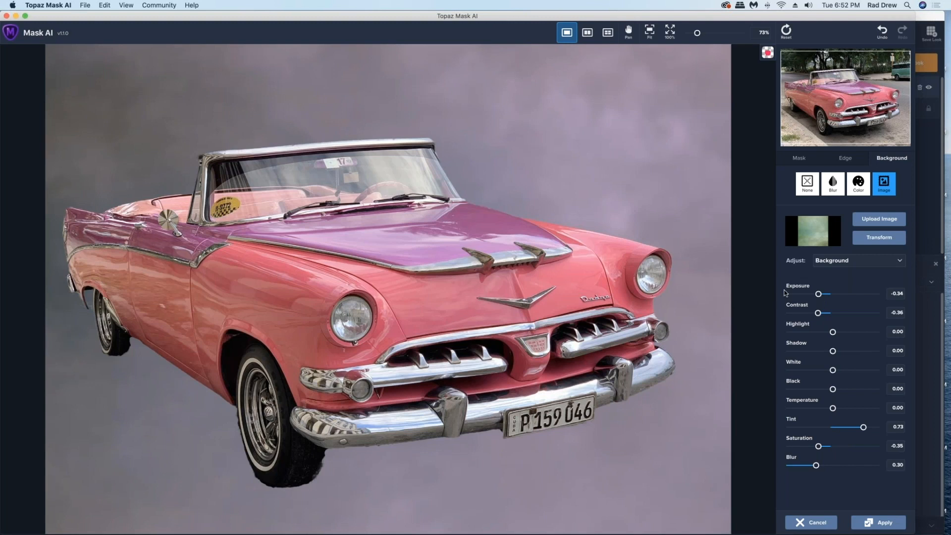
mouse_move(822, 317)
left_mouse_down()
mouse_move(814, 314)
mouse_move(826, 314)
left_mouse_up()
left_click_drag(834, 410, 821, 409)
left_click(881, 523)
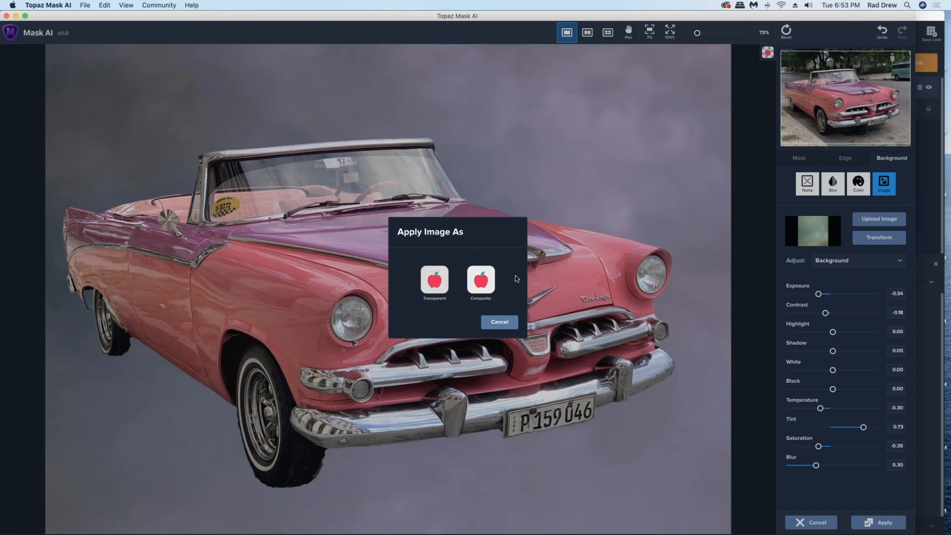
left_click(483, 284)
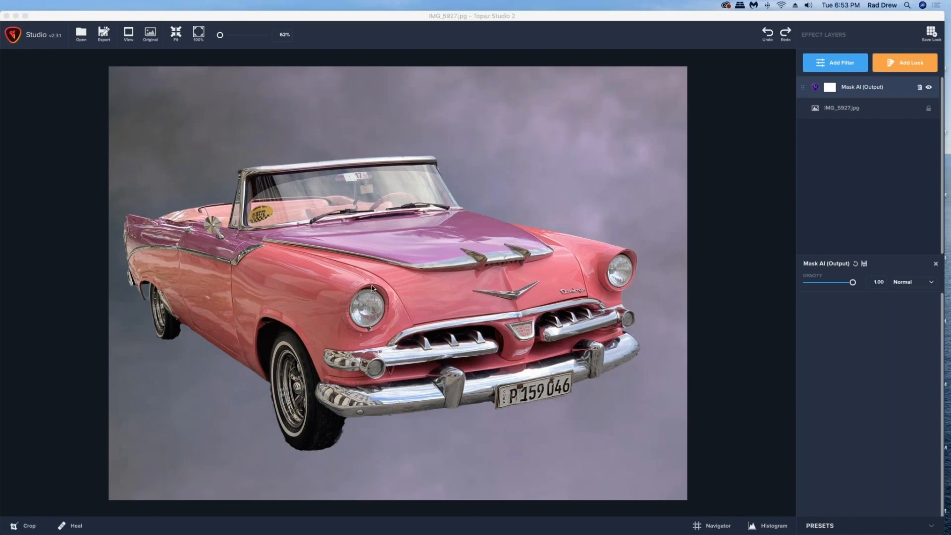
Step: Add a Vignette filter with strength 0.23, size 0.77, transition 0.23 and roundness 0.91
left_click(842, 64)
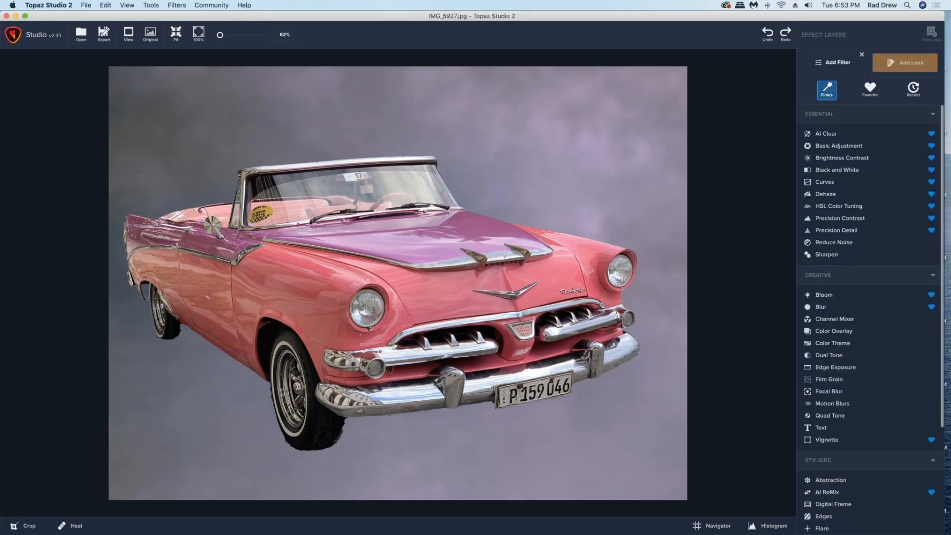
left_click(831, 441)
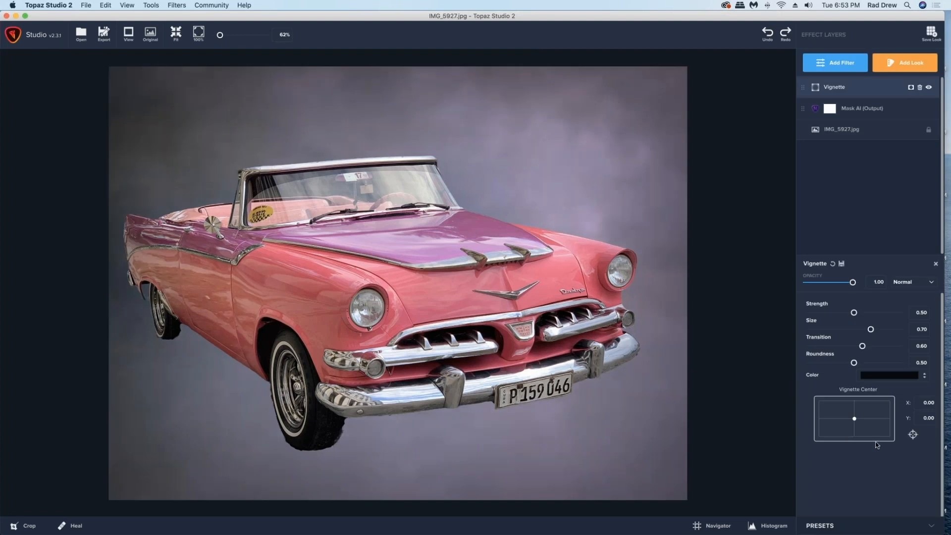
left_click_drag(853, 362, 798, 349)
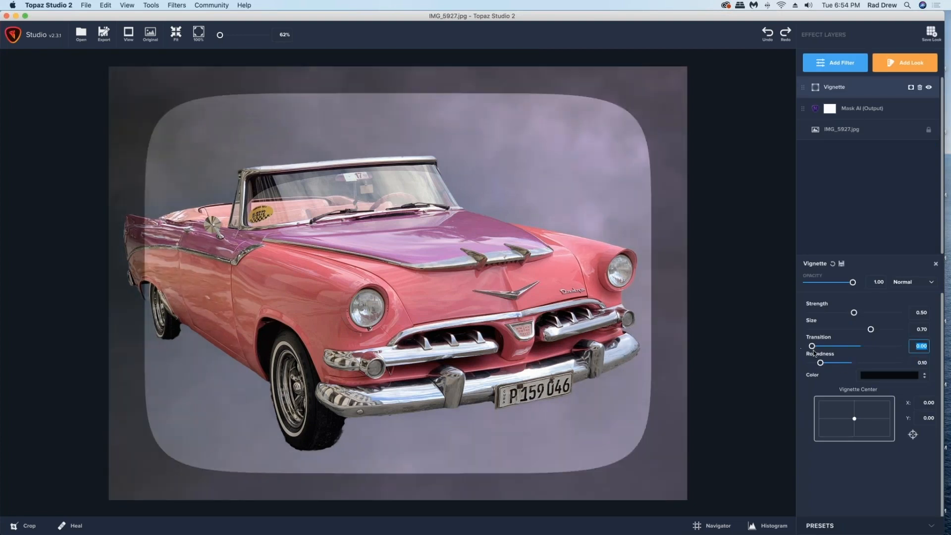
left_click_drag(852, 364, 888, 363)
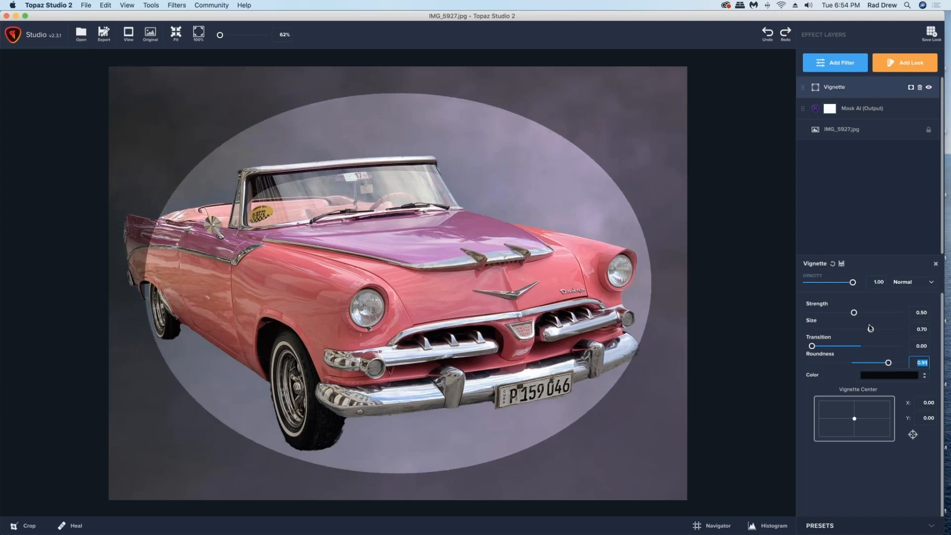
left_click_drag(871, 330, 878, 332)
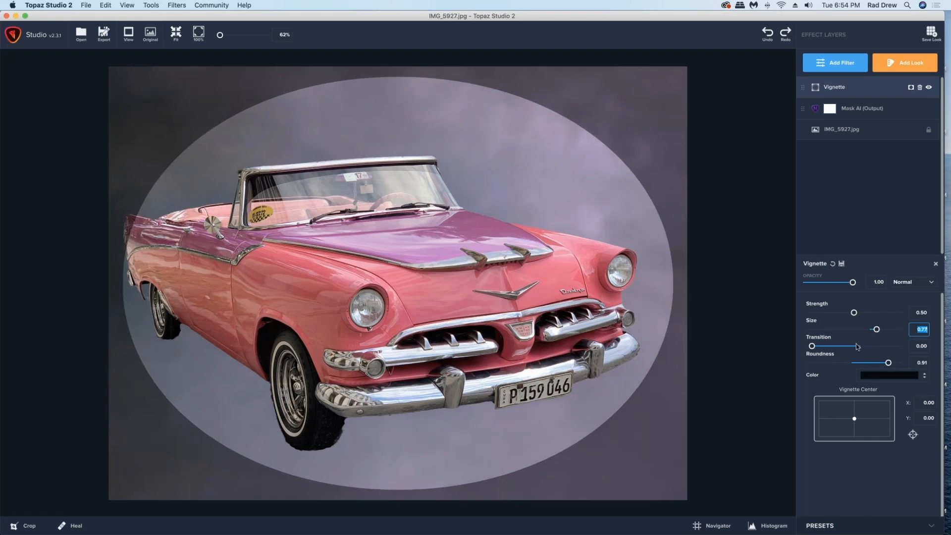
left_click_drag(853, 313, 831, 346)
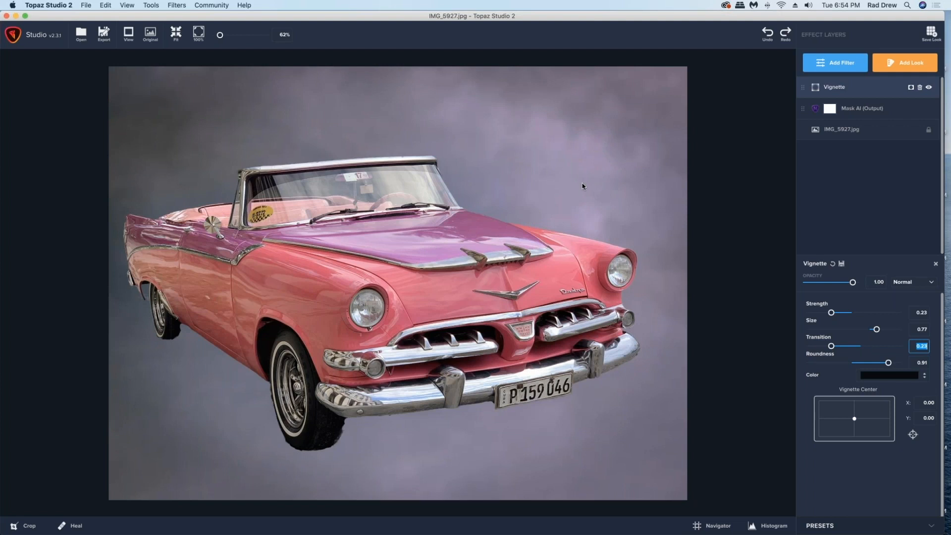
Step: Export the image as IMG_5927-studio.jpg in JPG format with quality 10 and the Adobe RGB profile, accepting the overwrite
left_click(85, 6)
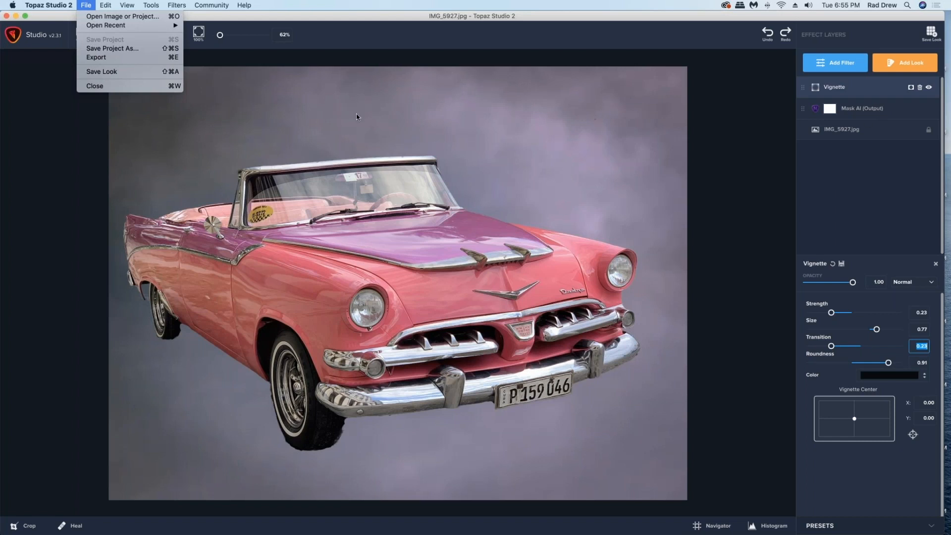
left_click(96, 58)
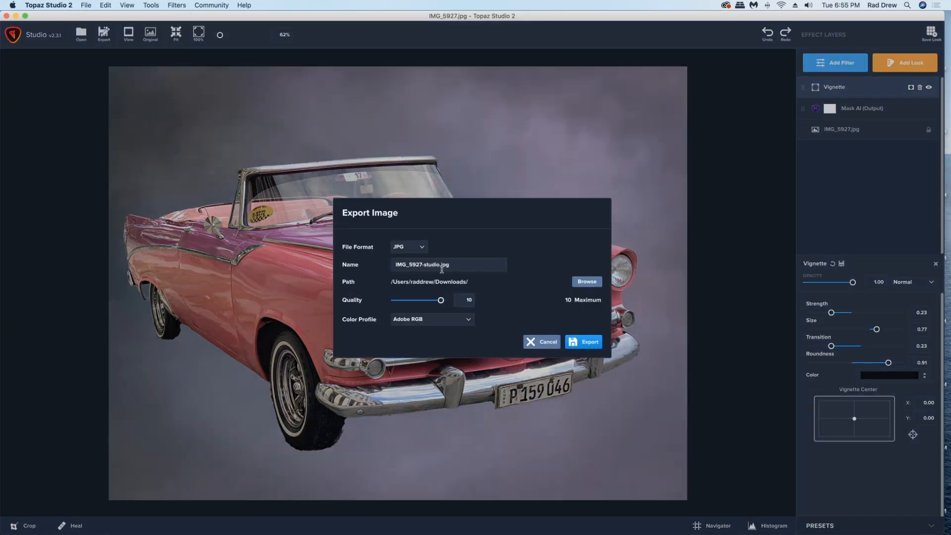
left_click(421, 247)
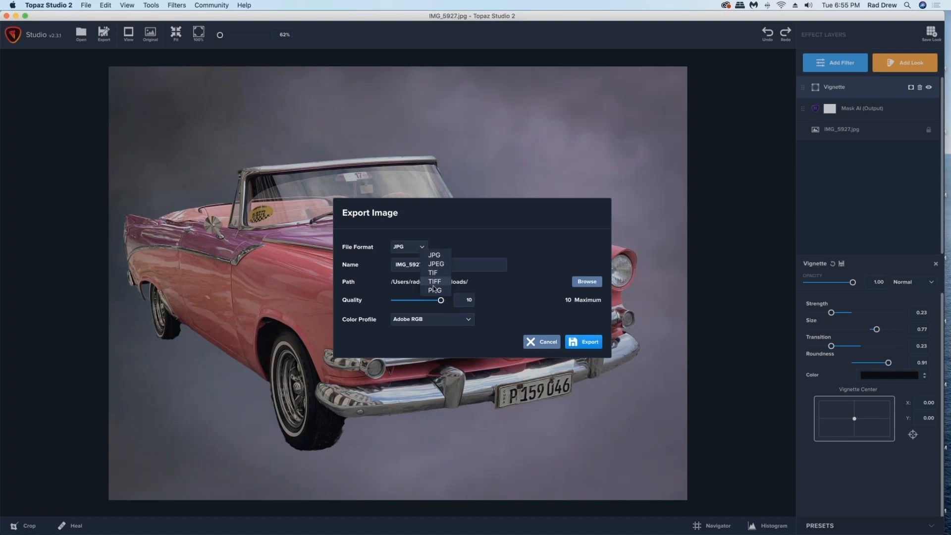
left_click(416, 250)
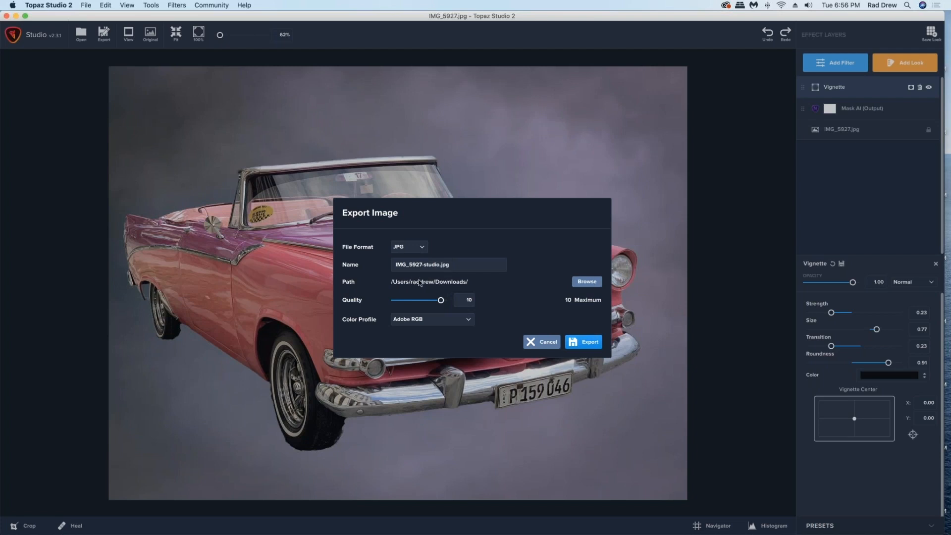
left_click(442, 301)
left_click(584, 346)
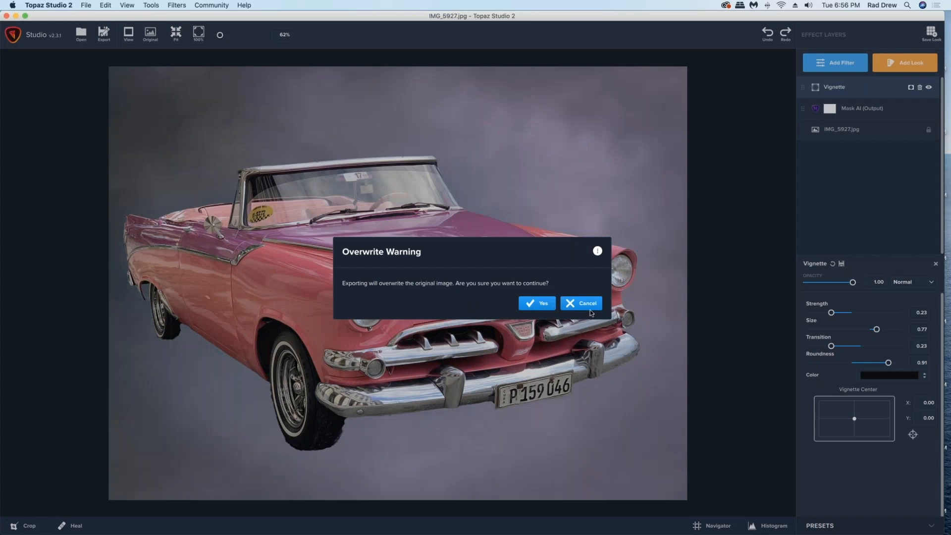
left_click(540, 304)
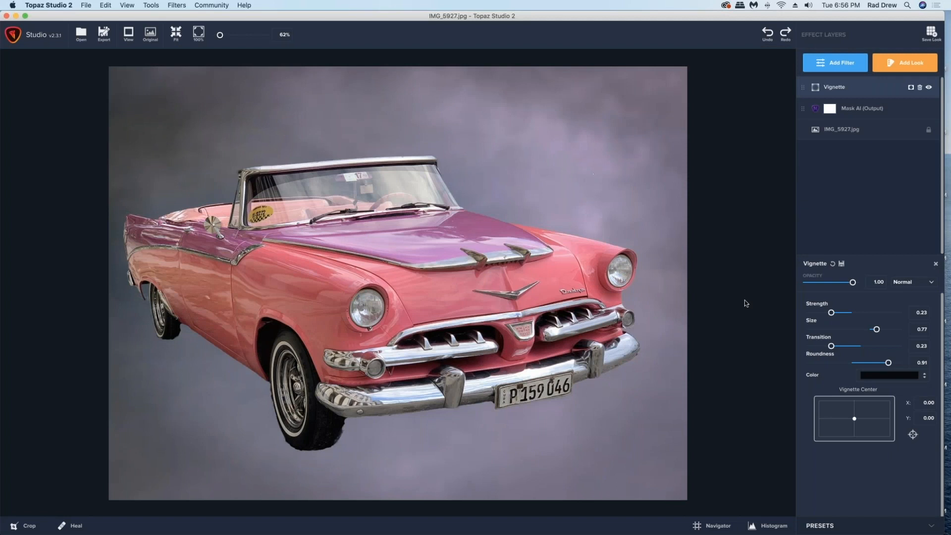
Step: Switch to Preview, show the webinar title image full screen and view the finished pink car with the blurred background
left_click(733, 519)
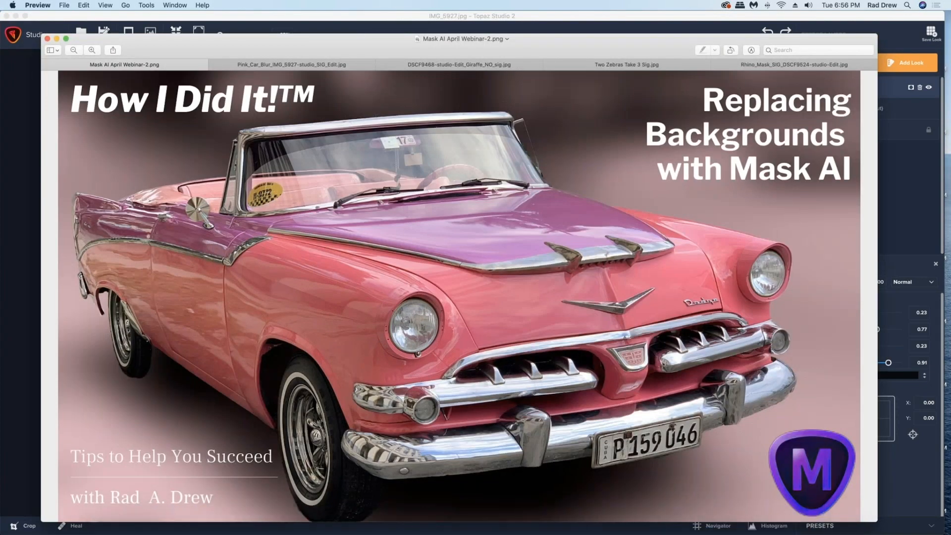
left_click(66, 39)
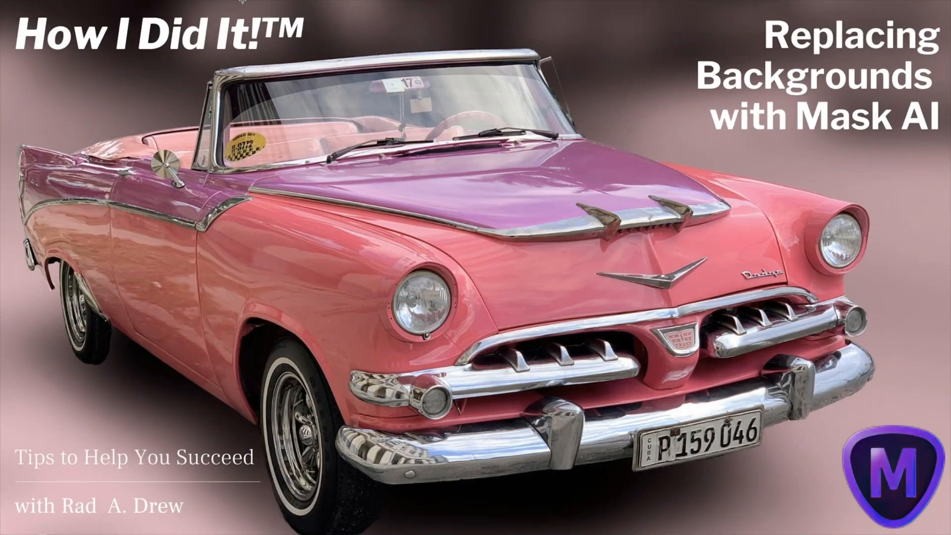
mouse_move(243, 2)
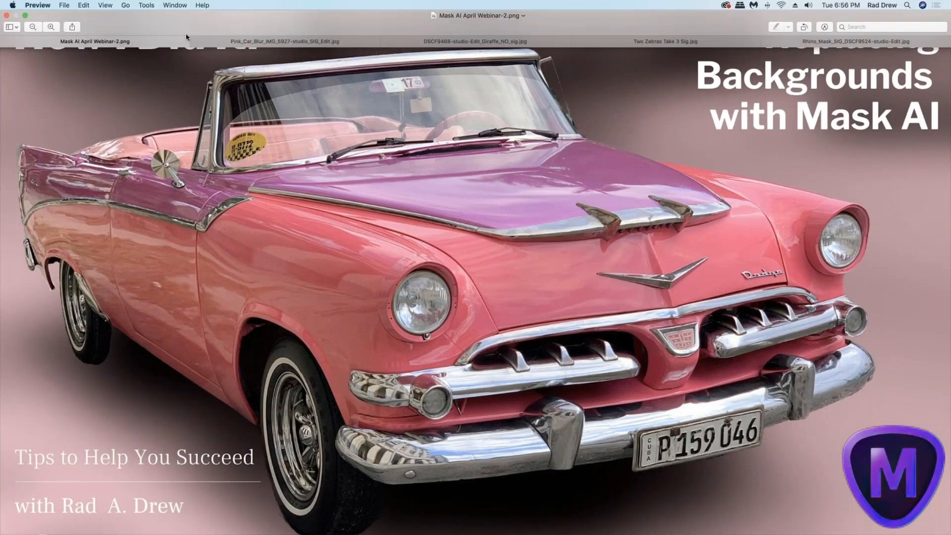
left_click(249, 41)
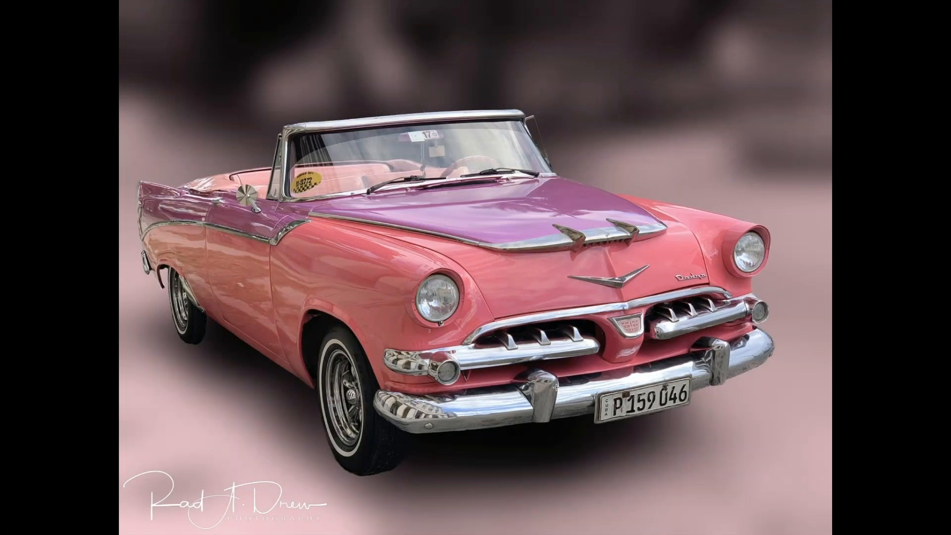
Step: View the giraffe, two zebras and rhino example images with replaced backgrounds one after another
mouse_move(264, 2)
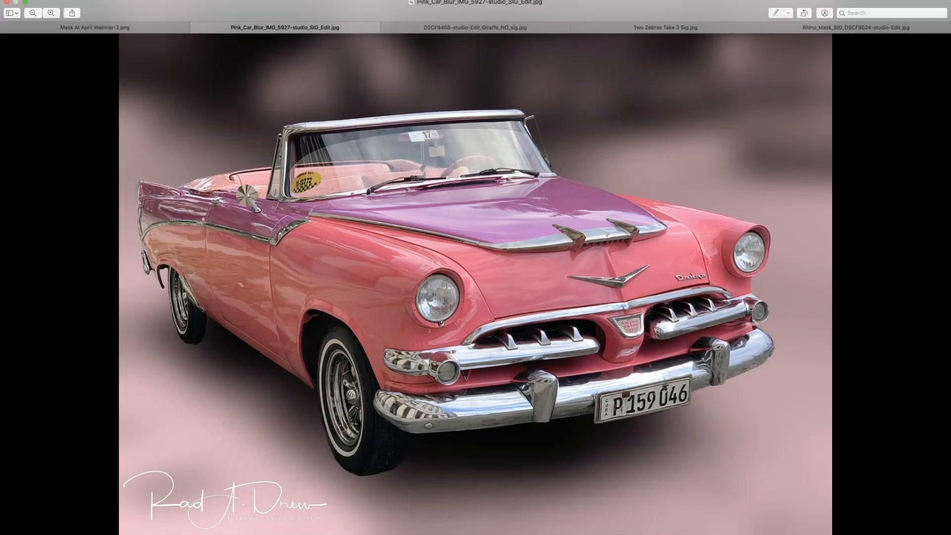
left_click(413, 42)
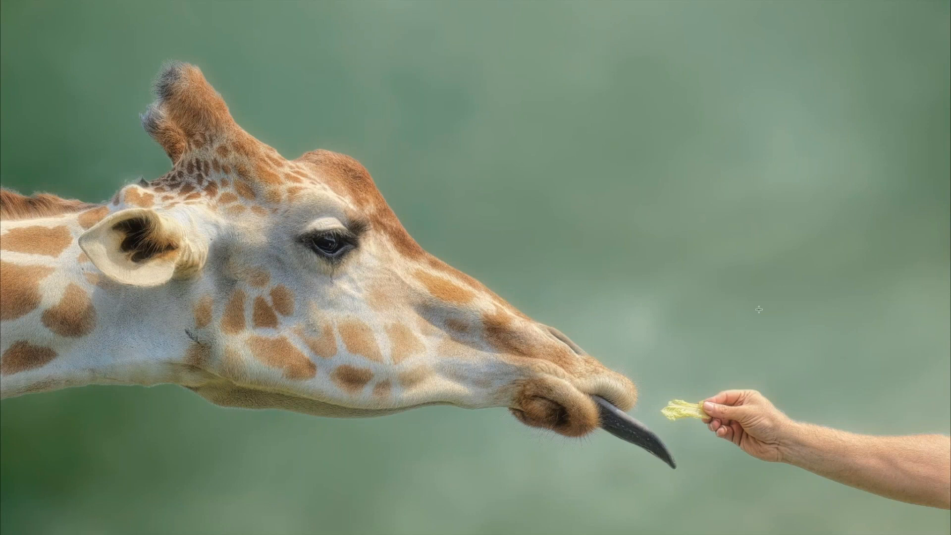
mouse_move(460, 2)
mouse_move(599, 28)
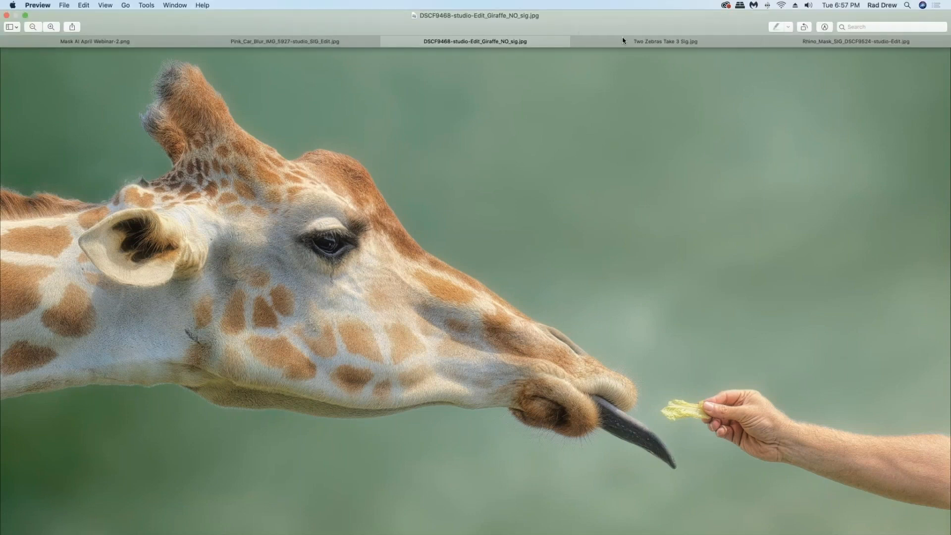
left_click(635, 43)
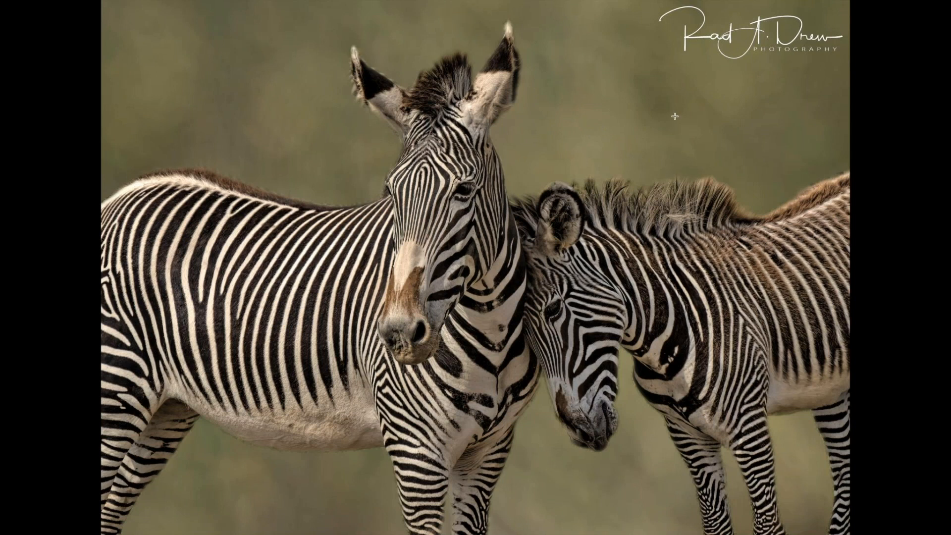
left_click_drag(614, 47, 587, 90)
left_click(591, 37)
mouse_move(635, 16)
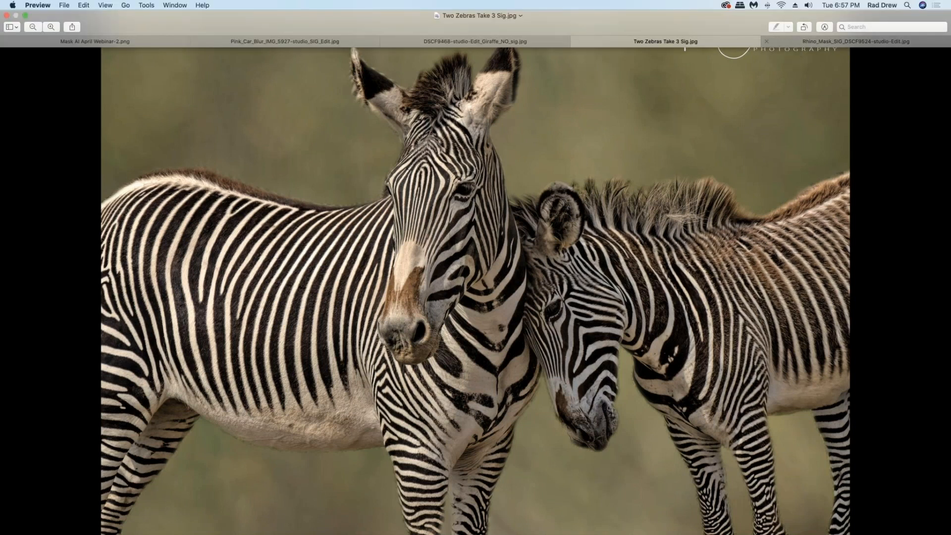
left_click(784, 38)
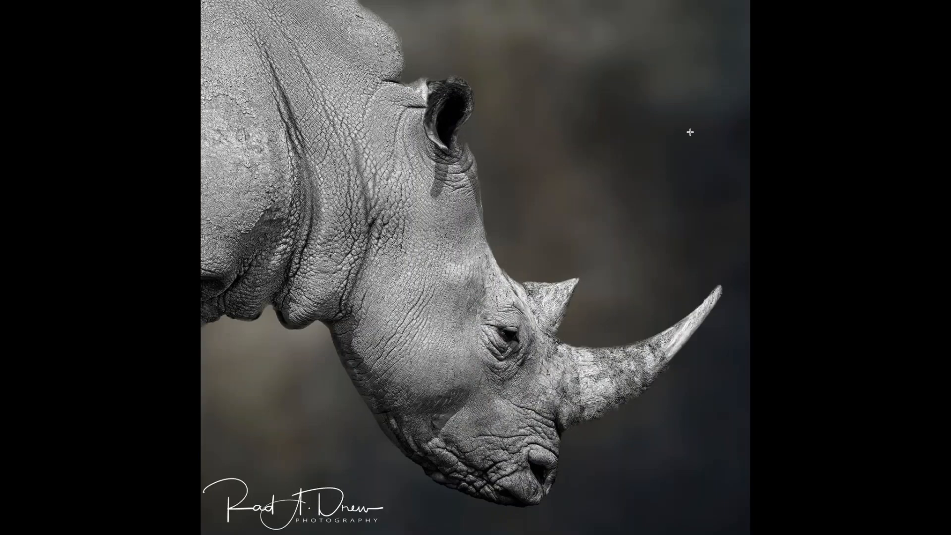